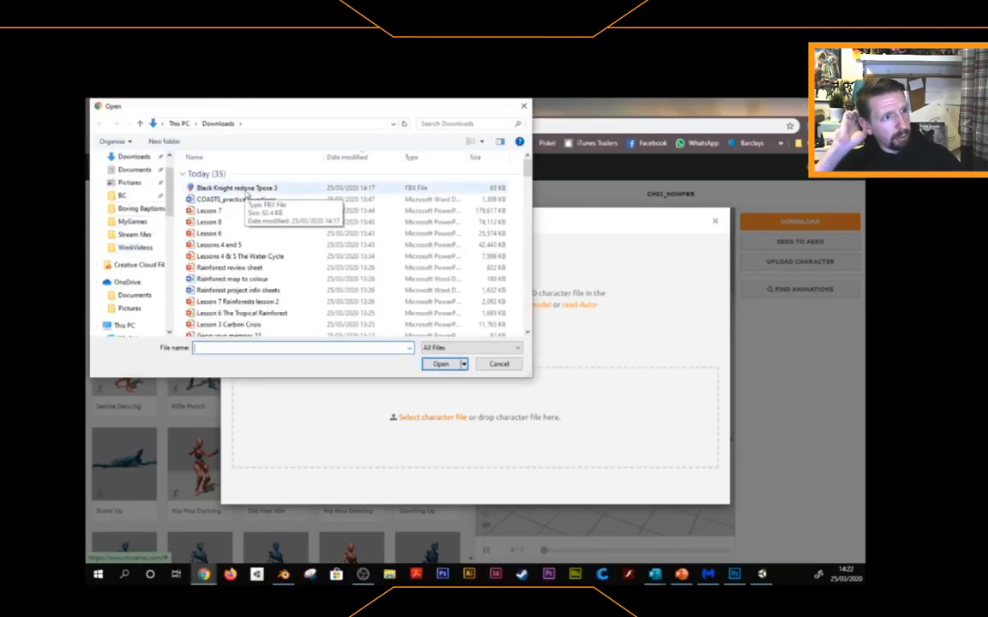
# - Upload the Black Knight redone Tpose 3 FBX file to the auto-rigger and accept its front-facing orientation
pyautogui.click(240, 188)
pyautogui.click(440, 365)
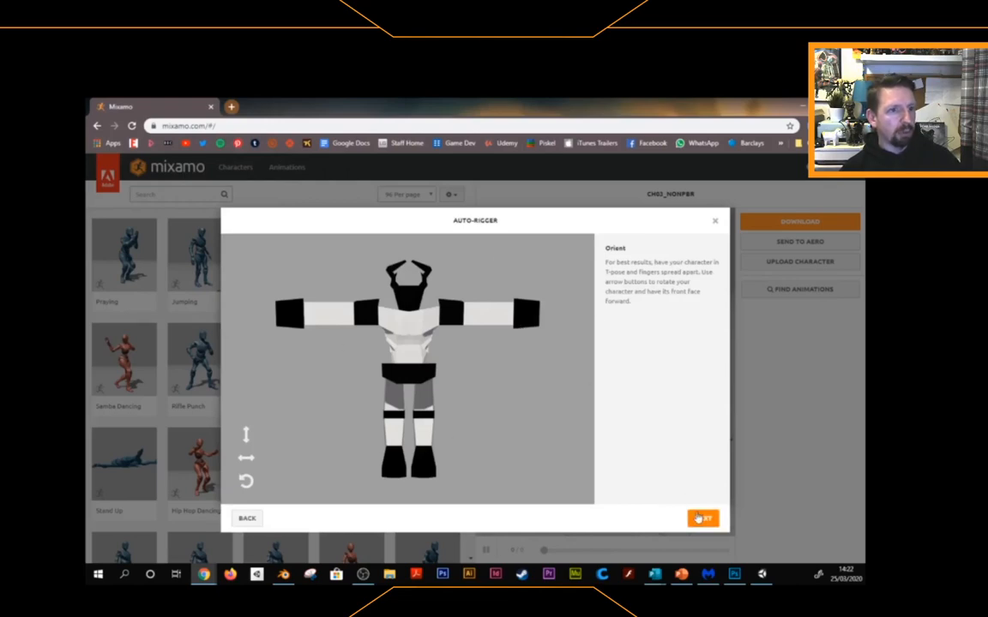
pyautogui.click(701, 518)
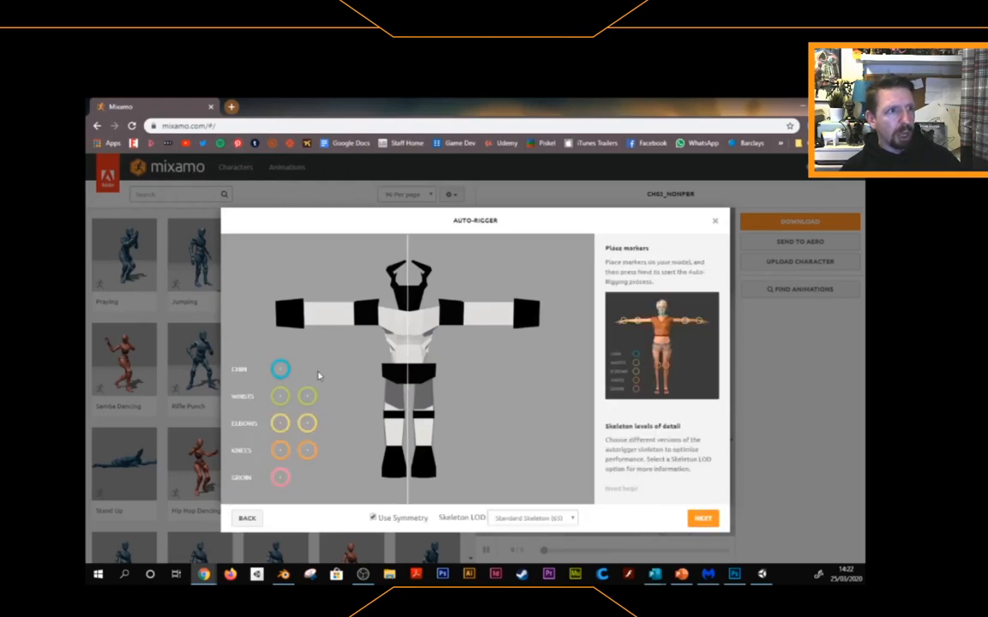
# - Place the chin, wrist, elbow, knee and groin markers on the knight model, using symmetry for the limbs
pyautogui.moveTo(281, 373)
pyautogui.mouseDown()
pyautogui.moveTo(399, 311)
pyautogui.moveTo(411, 317)
pyautogui.mouseUp()
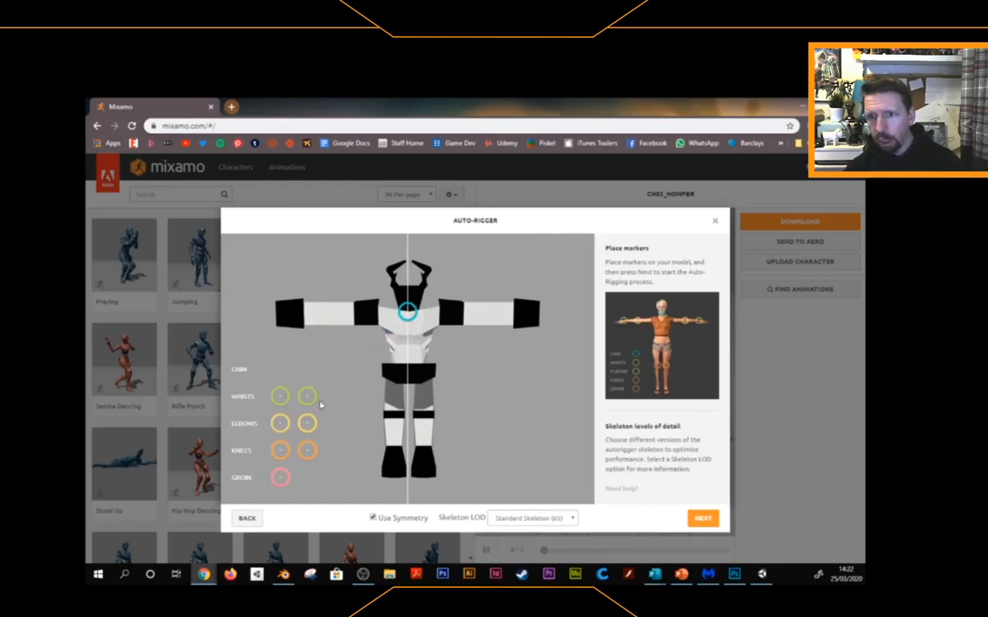
pyautogui.moveTo(308, 398)
pyautogui.mouseDown()
pyautogui.moveTo(433, 330)
pyautogui.moveTo(515, 318)
pyautogui.mouseUp()
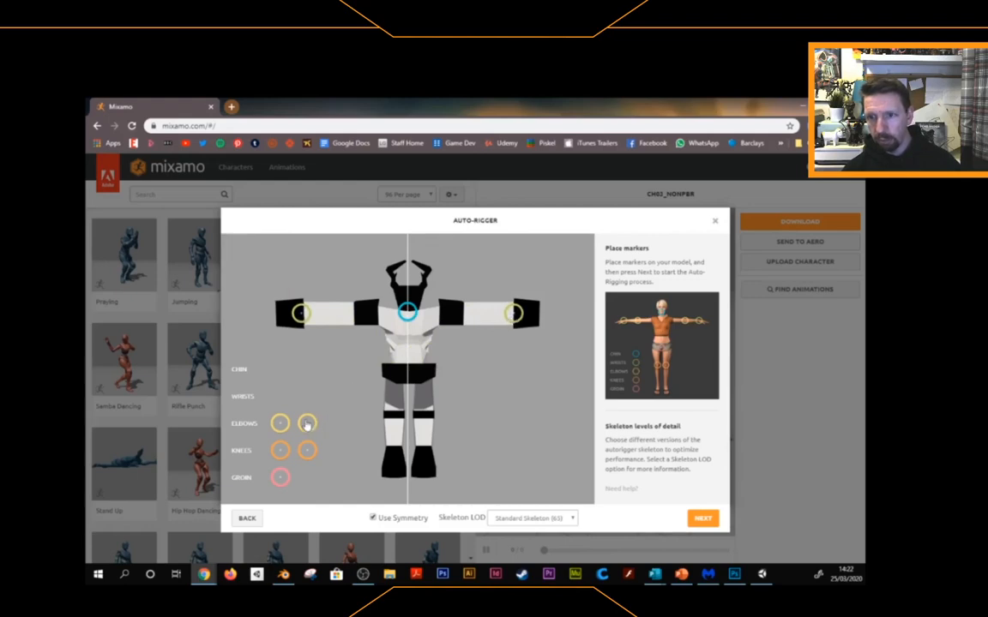
pyautogui.moveTo(307, 424); pyautogui.dragTo(481, 321)
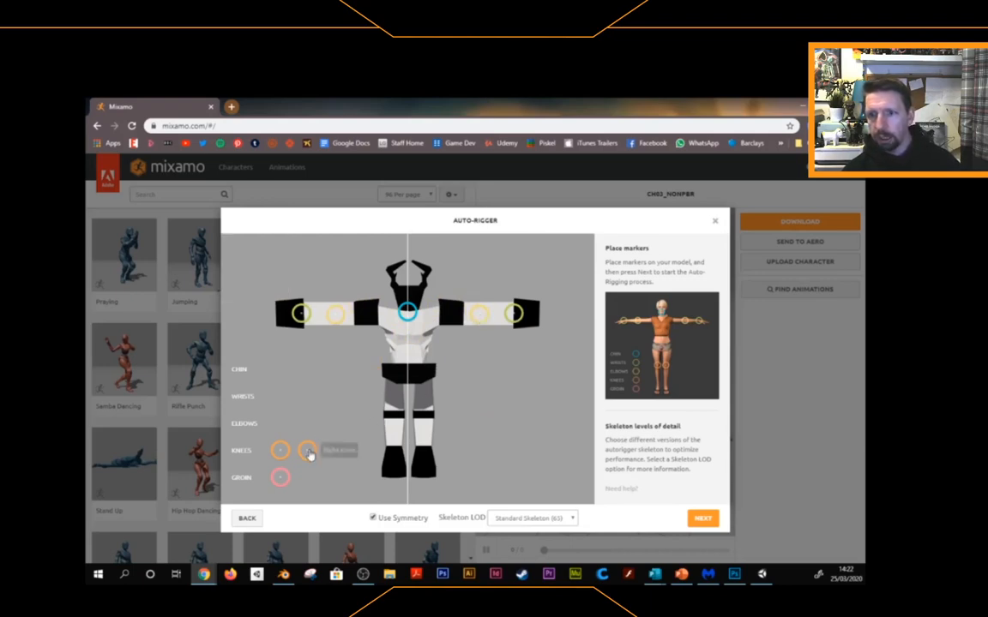
pyautogui.moveTo(309, 450); pyautogui.dragTo(395, 419)
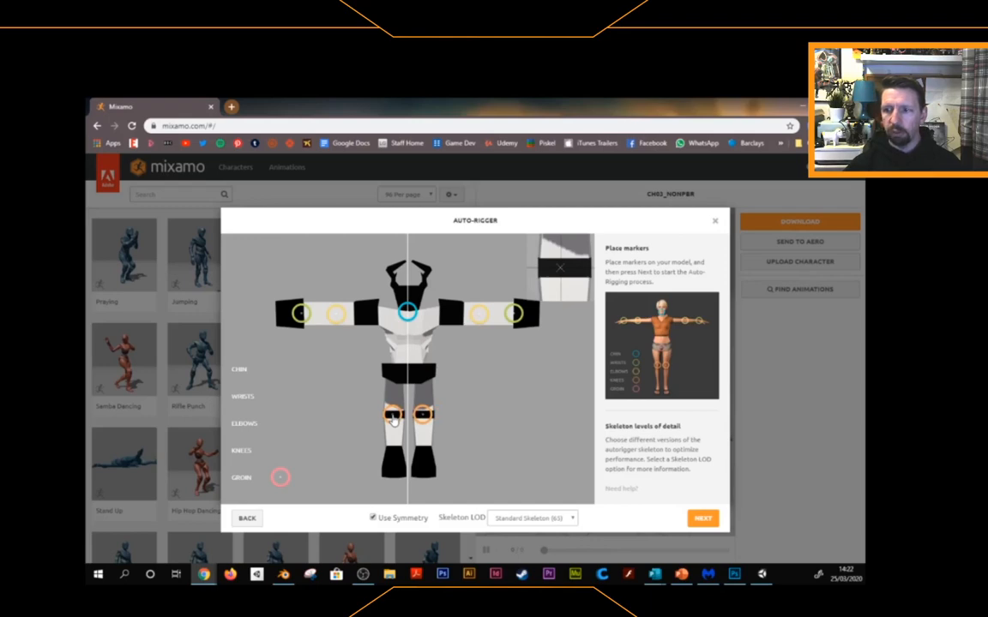
pyautogui.moveTo(281, 477)
pyautogui.mouseDown()
pyautogui.moveTo(394, 387)
pyautogui.moveTo(410, 390)
pyautogui.mouseUp()
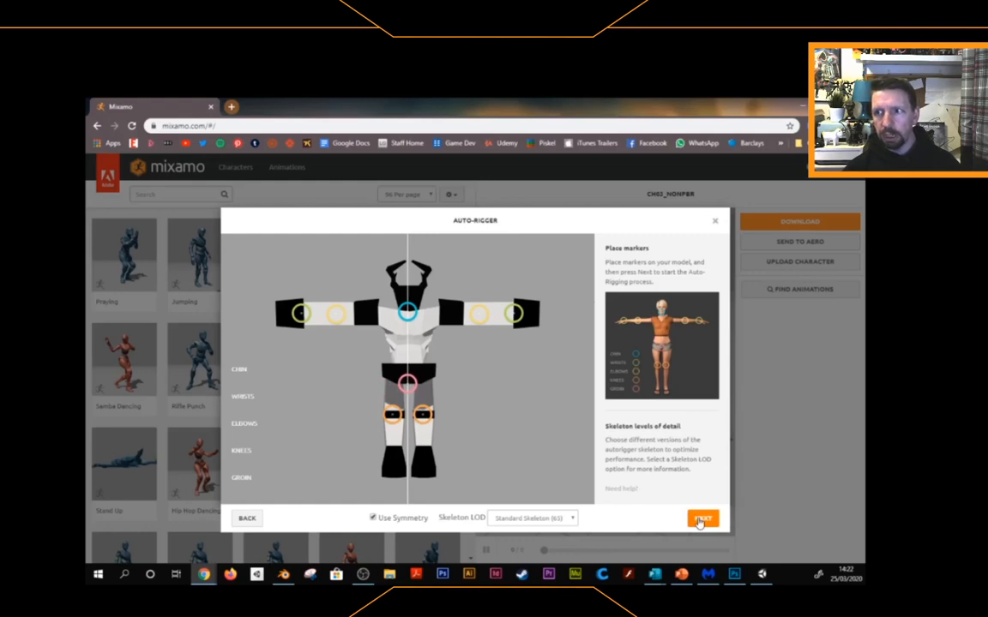
# - Run the auto-rigging, inspect the animated knight from another angle and accept the rigged character
pyautogui.click(702, 520)
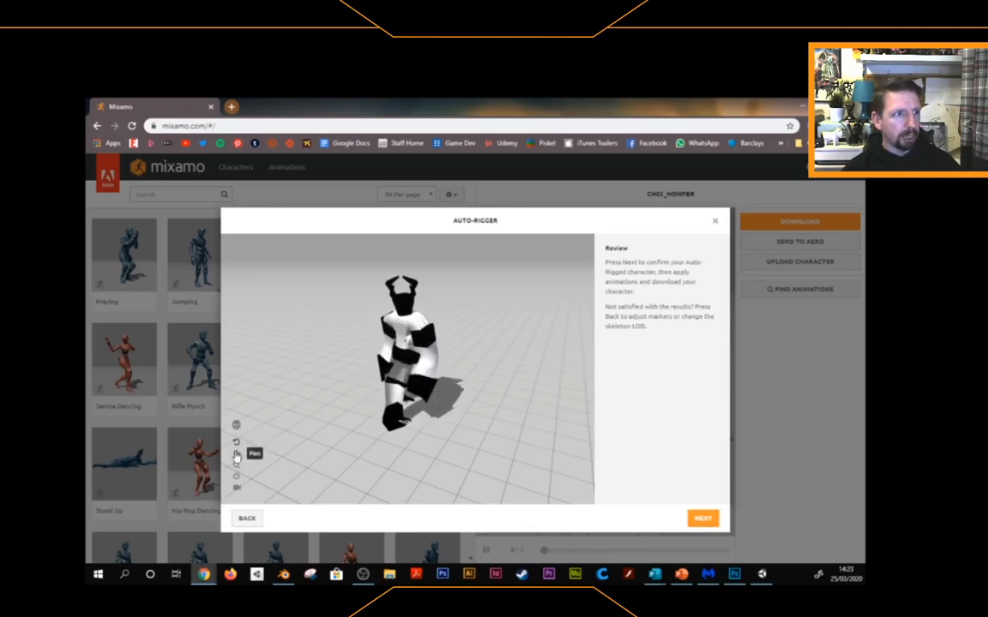
pyautogui.moveTo(335, 424); pyautogui.dragTo(429, 415)
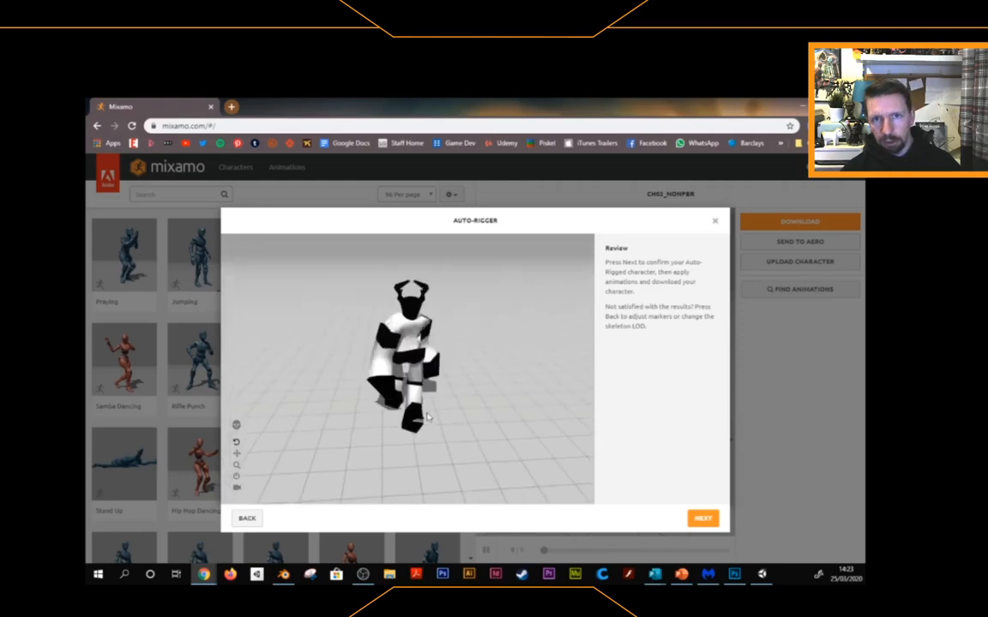
pyautogui.click(703, 518)
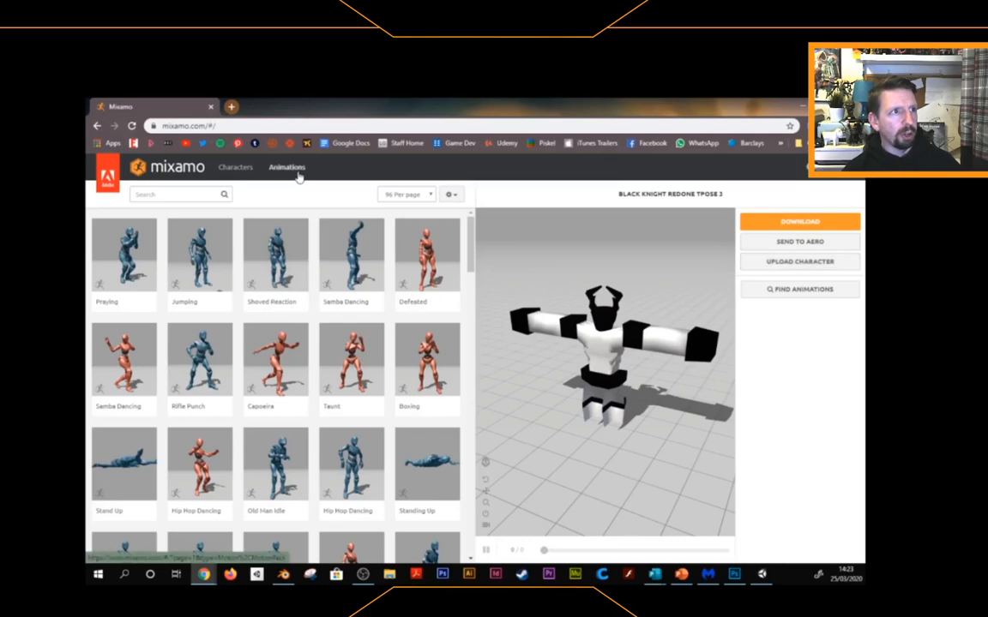
# - Search the animations for "idle" and apply the Standing Short Idle animation to the knight
pyautogui.click(271, 163)
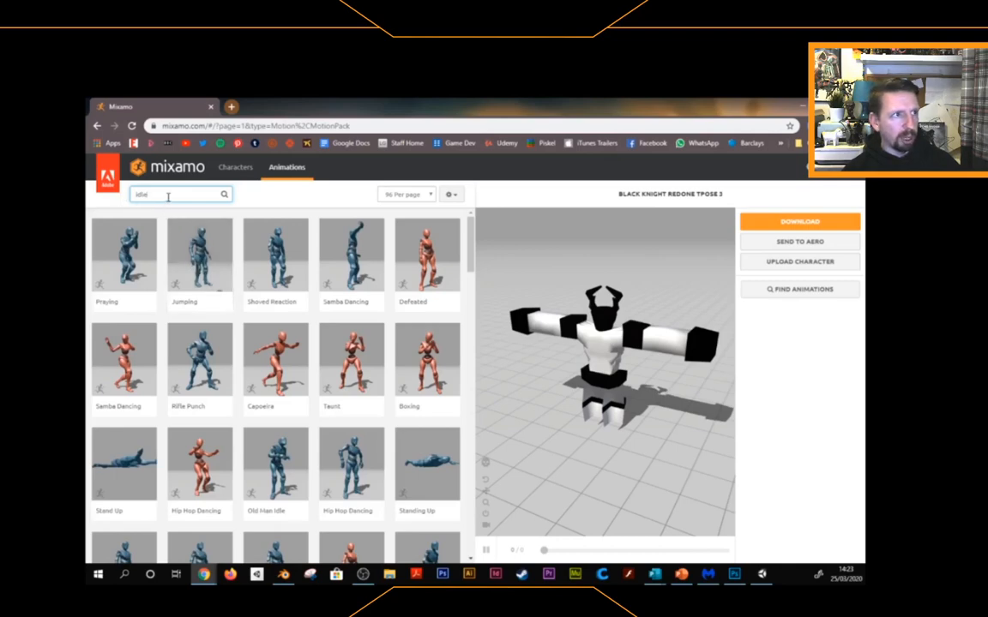
pyautogui.press('Return')
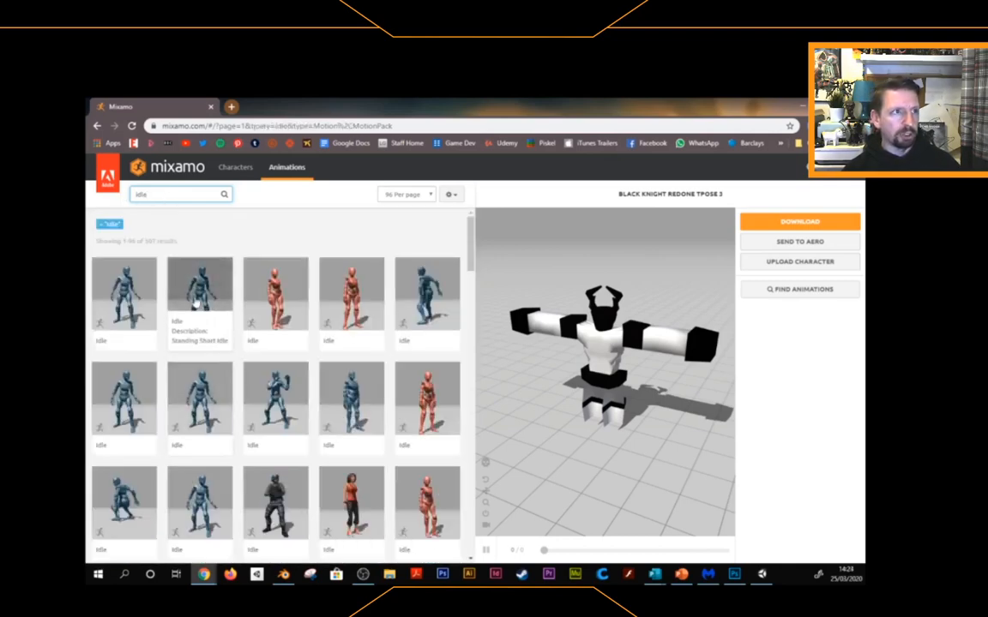
pyautogui.click(196, 293)
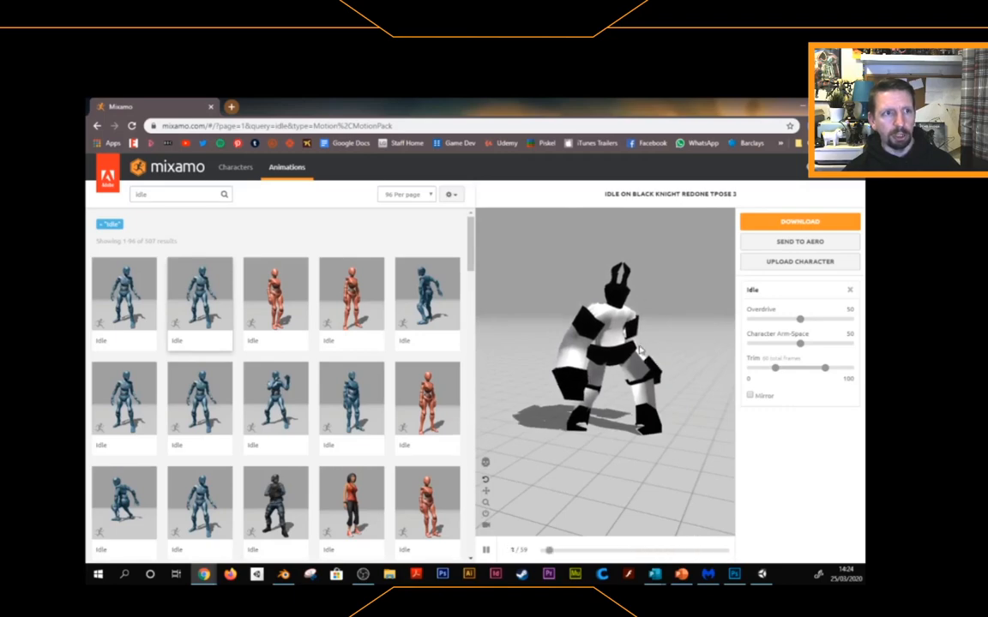
# - Download the animated knight in FBX for Unity format, with skin, 30 frames per second and no keyframe reduction
pyautogui.click(780, 224)
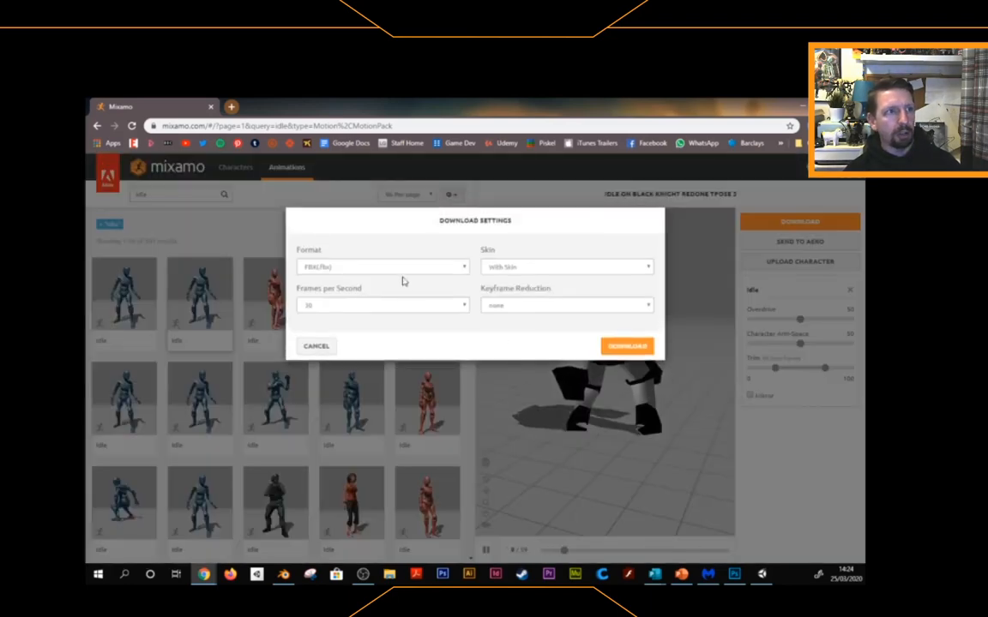
pyautogui.click(375, 268)
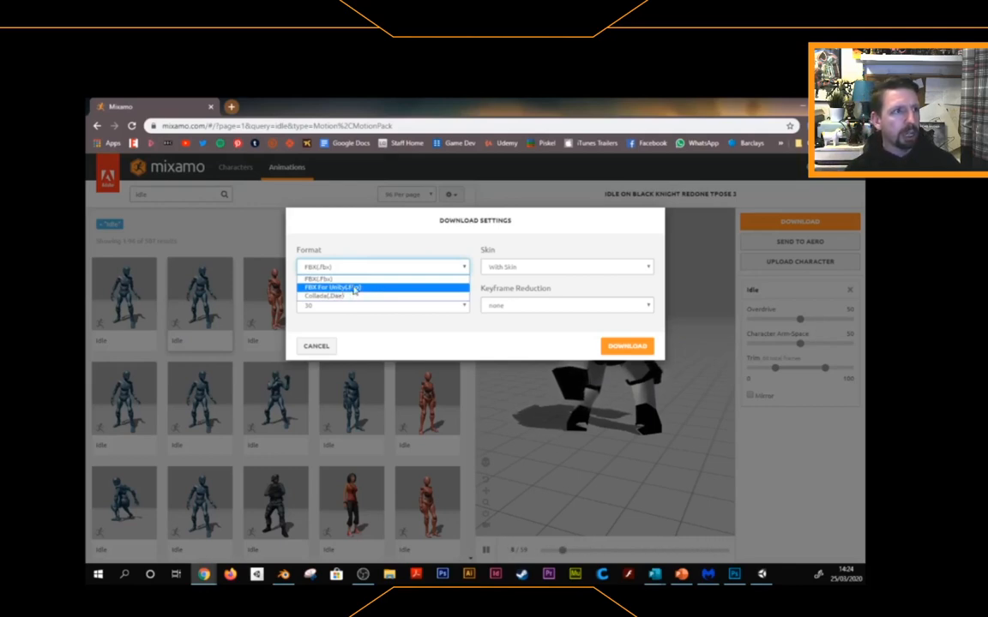
pyautogui.click(354, 289)
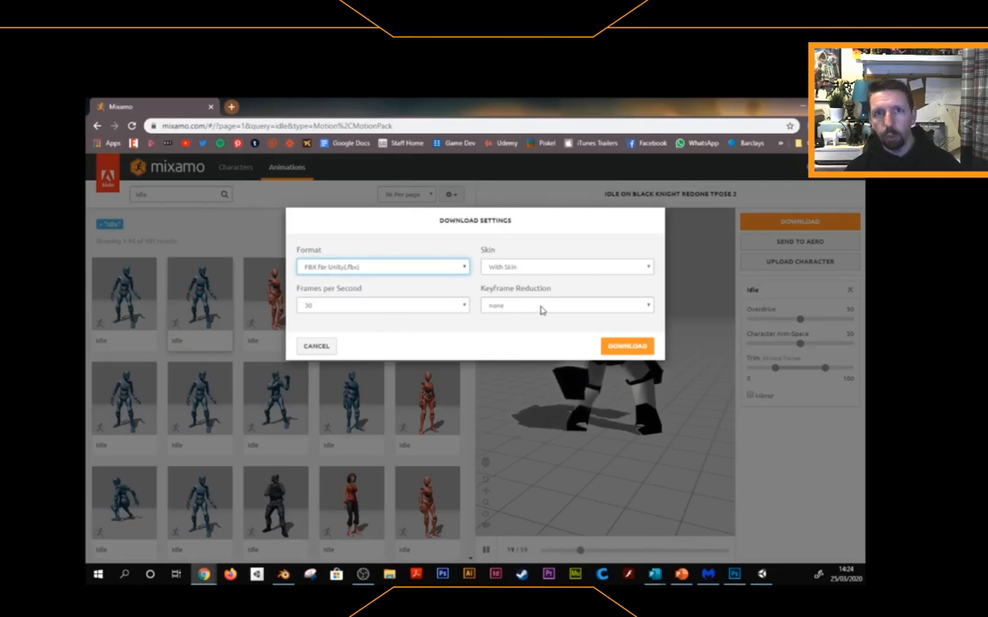
pyautogui.click(629, 348)
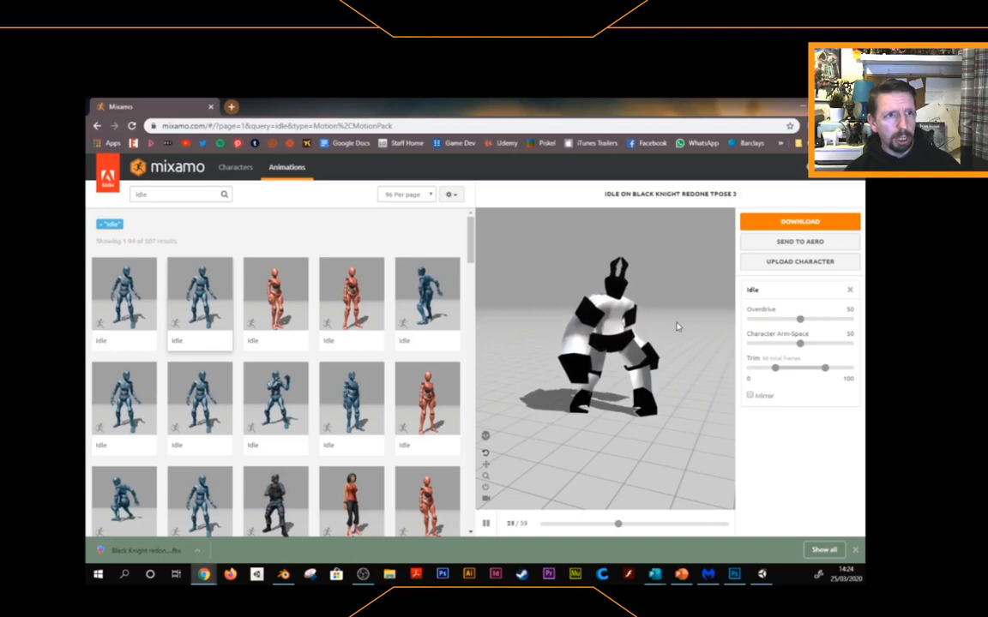
# - Show the downloaded Black Knight FBX file in its folder and move that window out of the way
pyautogui.click(196, 551)
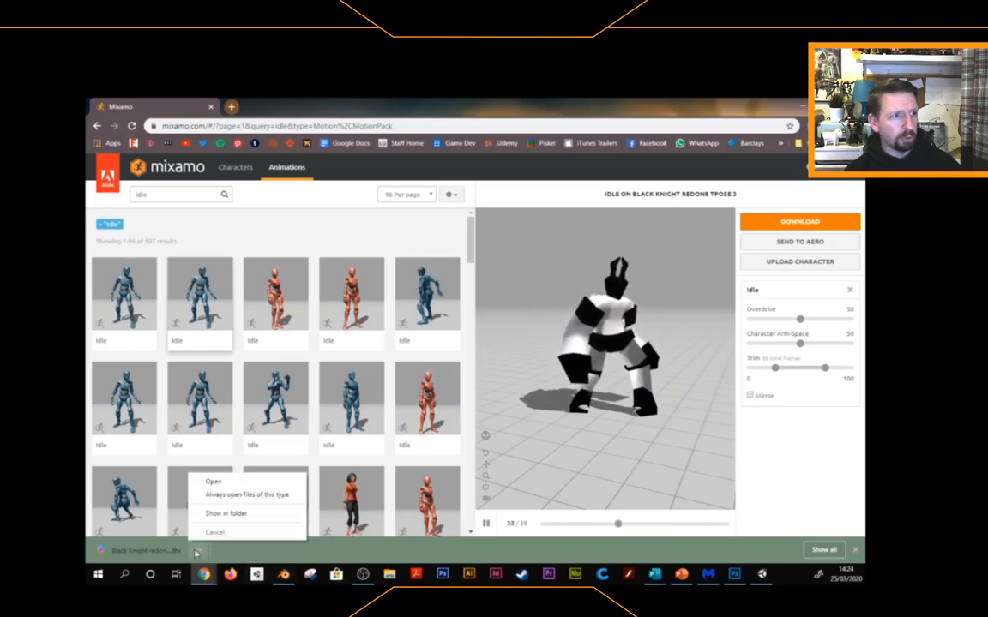
pyautogui.click(226, 513)
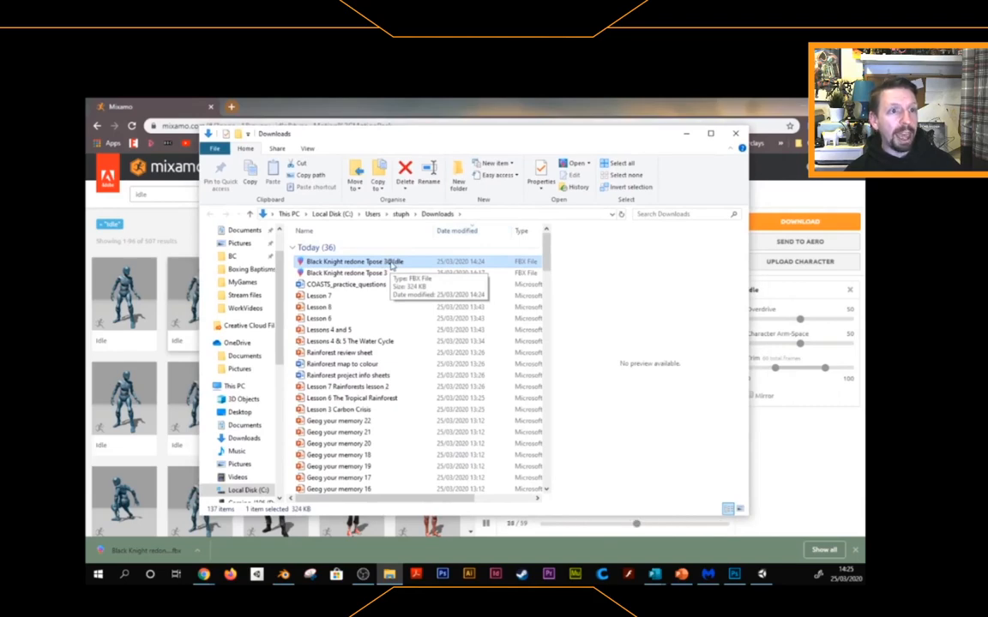
pyautogui.moveTo(451, 132); pyautogui.dragTo(673, 132)
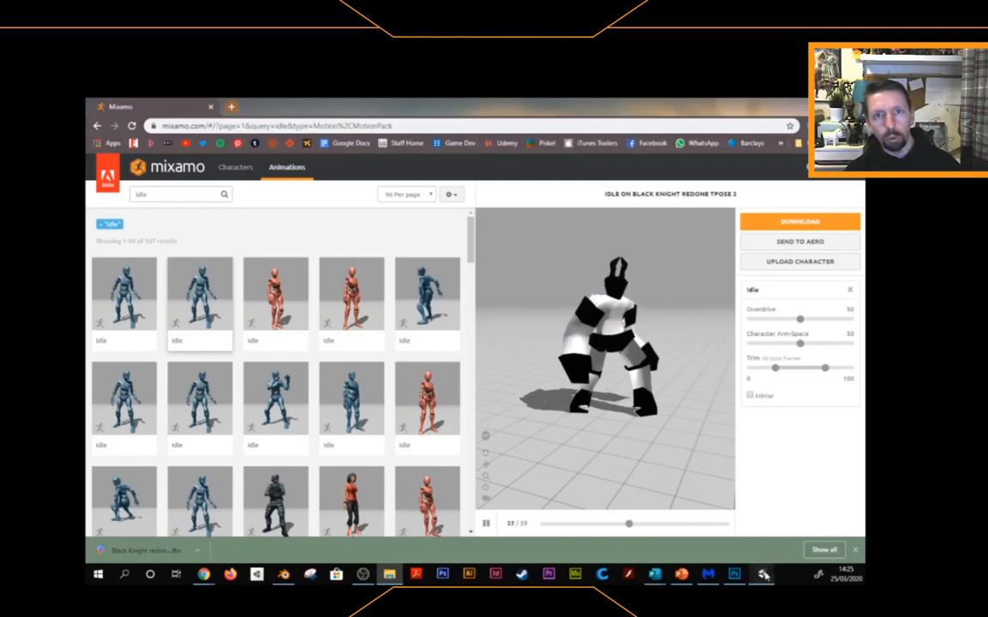
# - Switch to Unity and delete the Black Knight redone Tpose 3 object from the Third person scene
pyautogui.hotkey('alt', 'Tab')
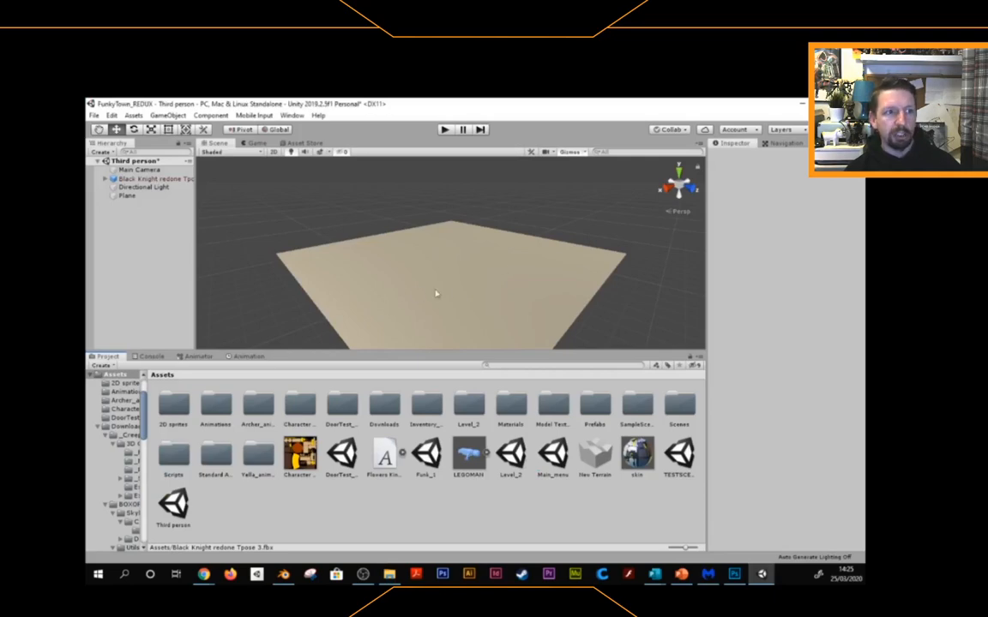
pyautogui.click(147, 181)
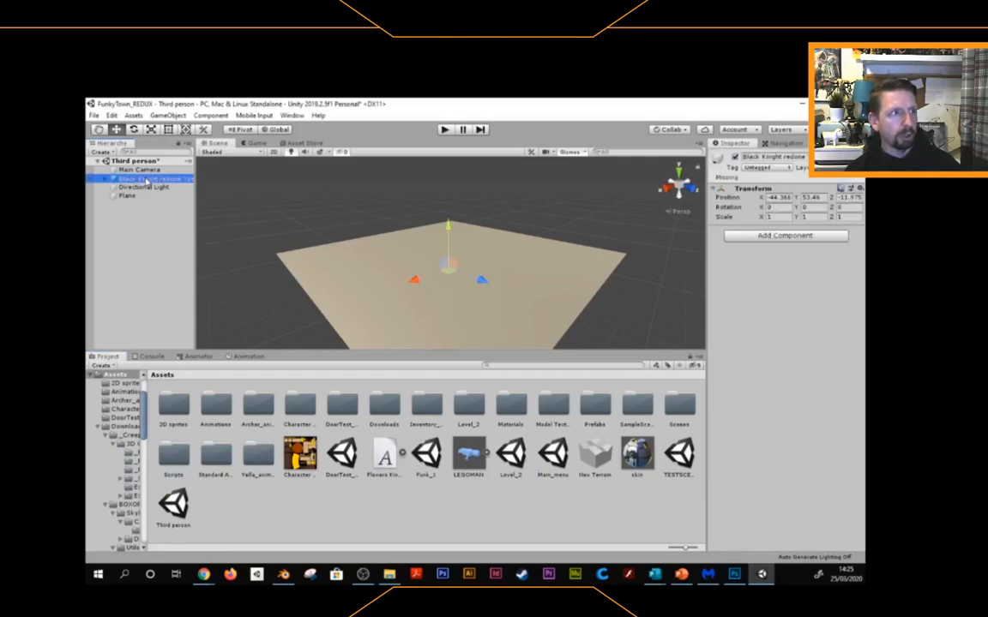
pyautogui.rightClick(148, 181)
pyautogui.click(171, 237)
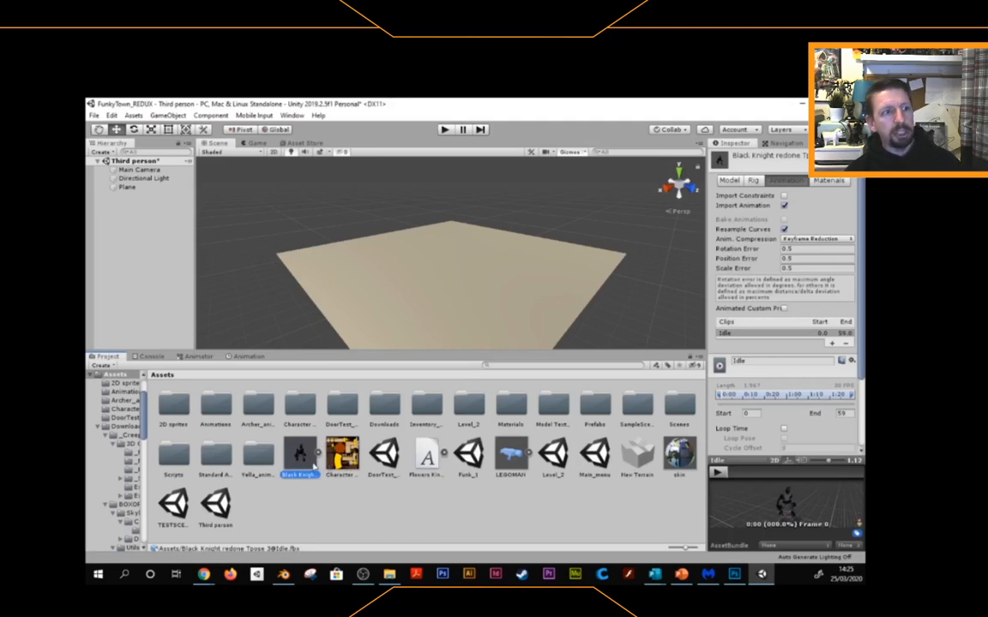
# - Examine the Model and Rig import settings of the Black Knight redone Tpose 3@Idle asset, then deselect it
pyautogui.click(730, 181)
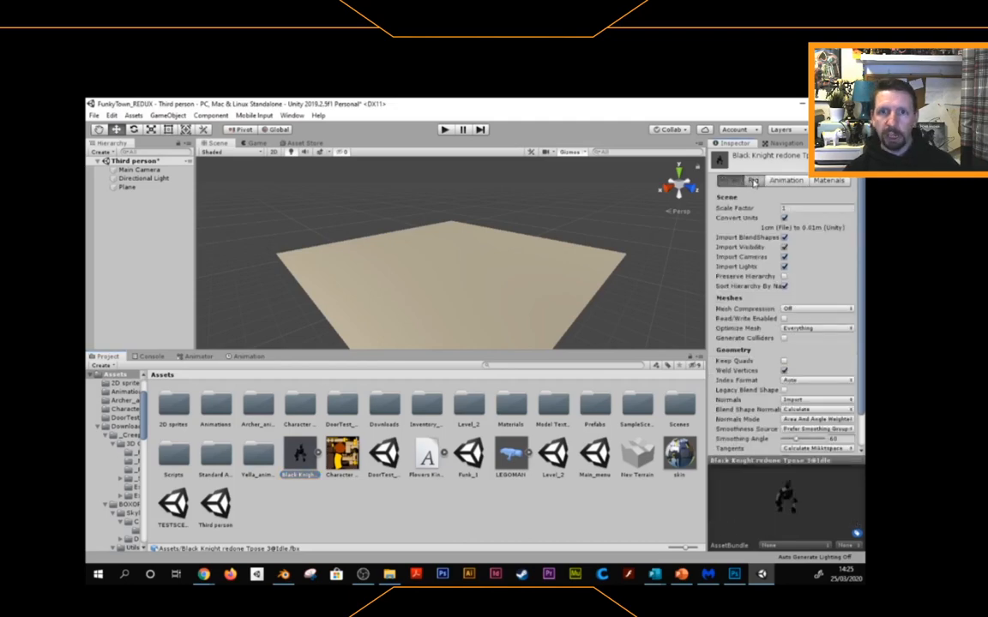
pyautogui.click(752, 181)
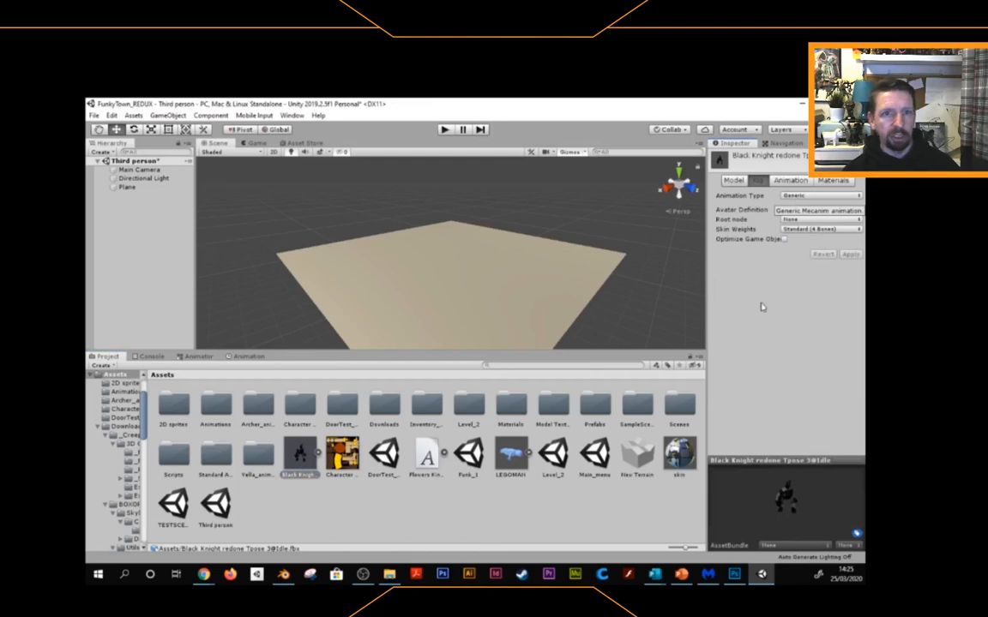
pyautogui.click(342, 508)
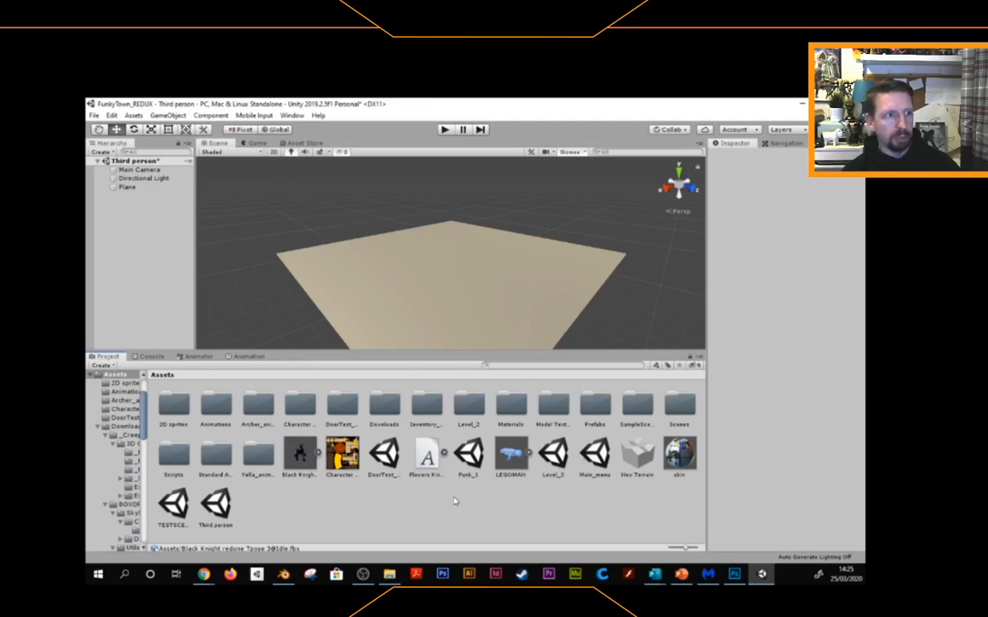
# - Open DoorTest_Scene, saving the changes made to the Third person scene
pyautogui.doubleClick(383, 459)
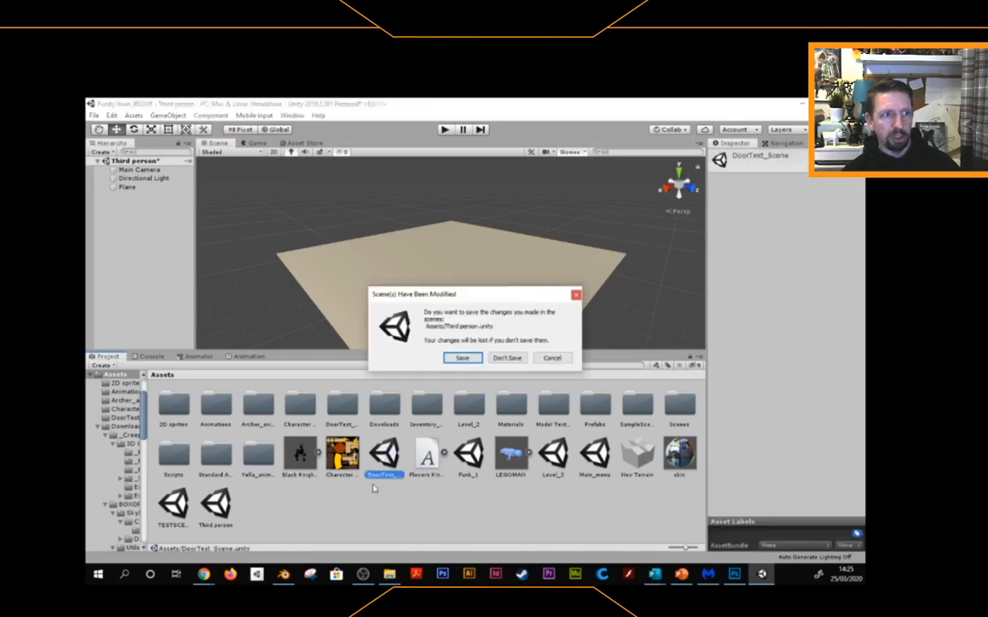
pyautogui.click(458, 358)
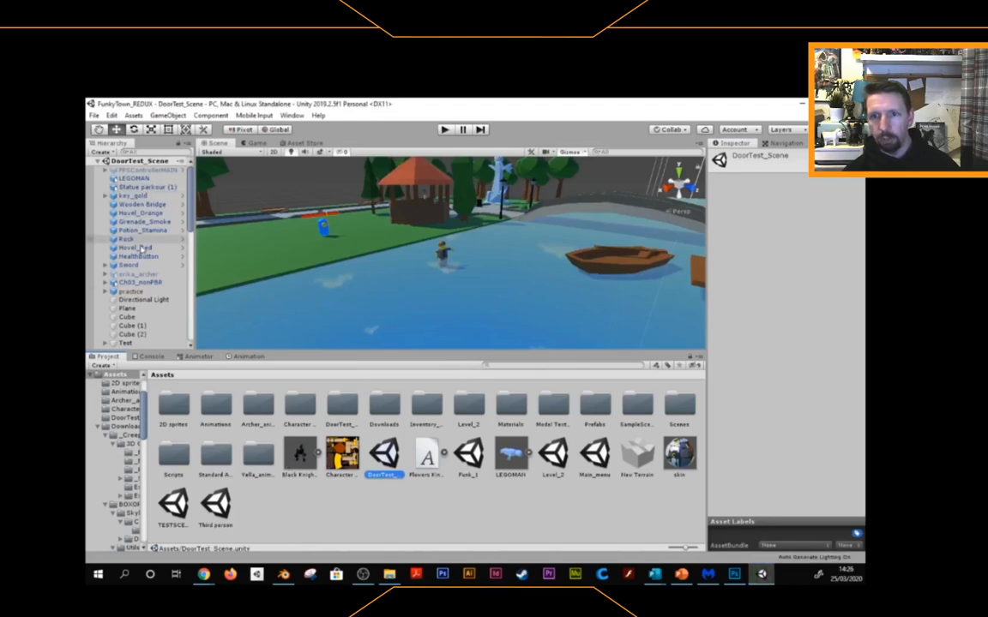
# - Frame the Ch03_nonPBR character in the scene and examine its Animator, Rigidbody and Capsule Collider components
pyautogui.doubleClick(139, 283)
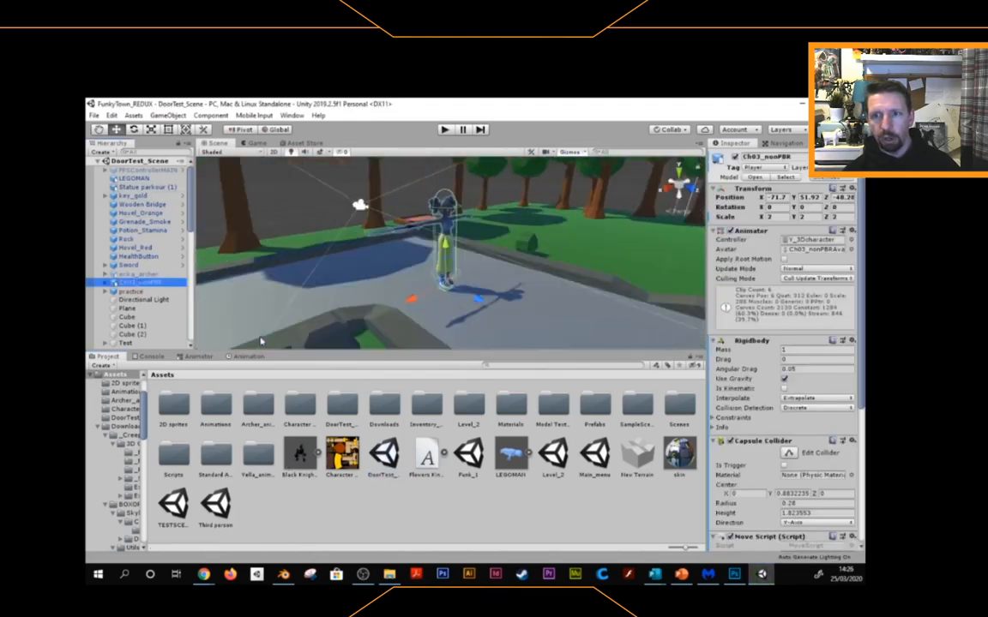
pyautogui.click(517, 256)
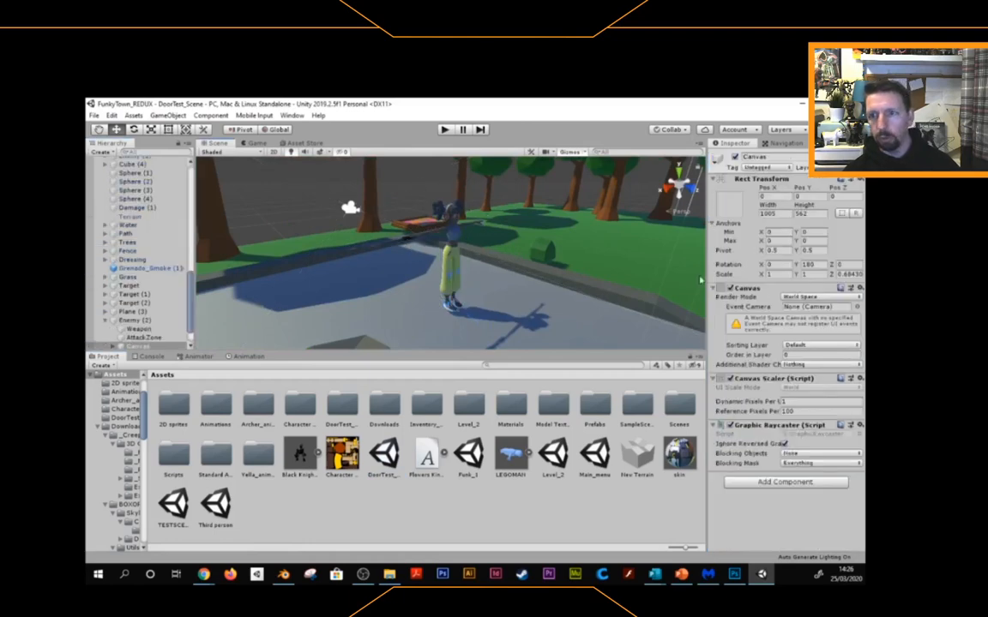
pyautogui.scroll(5, 151, 246)
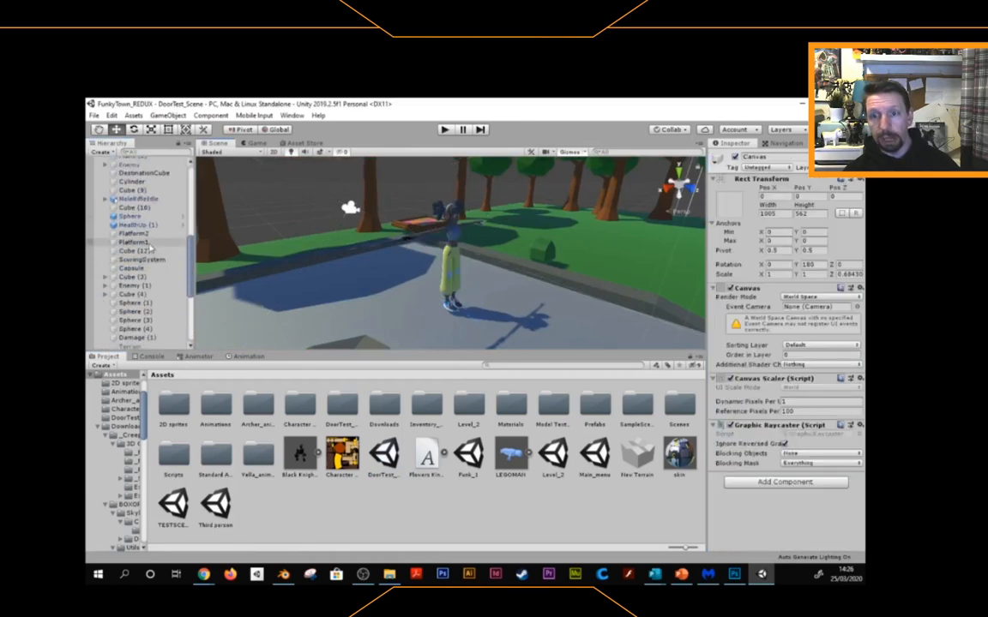
pyautogui.scroll(6, 150, 246)
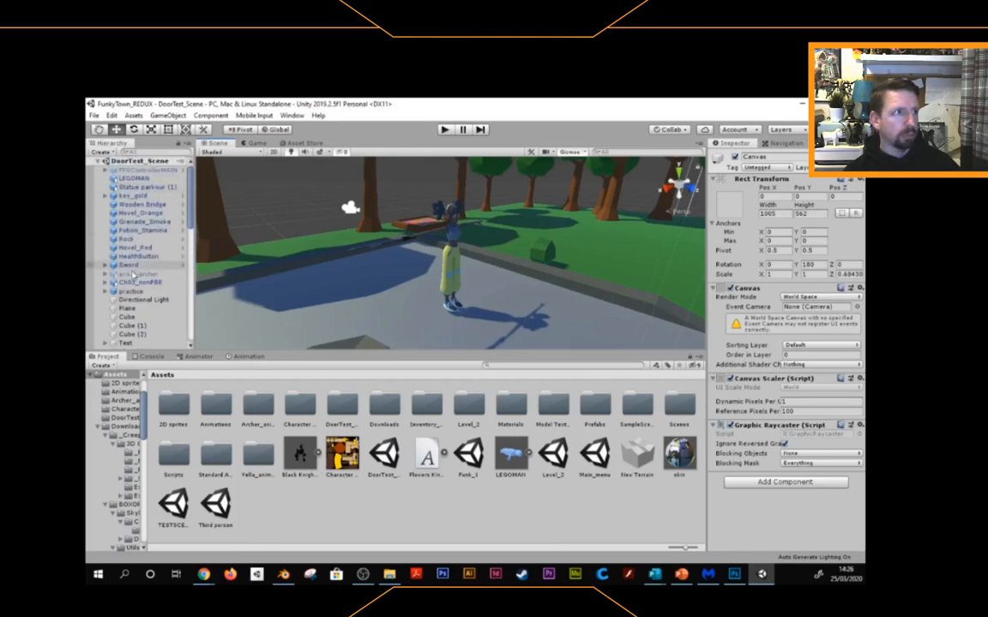
pyautogui.click(134, 282)
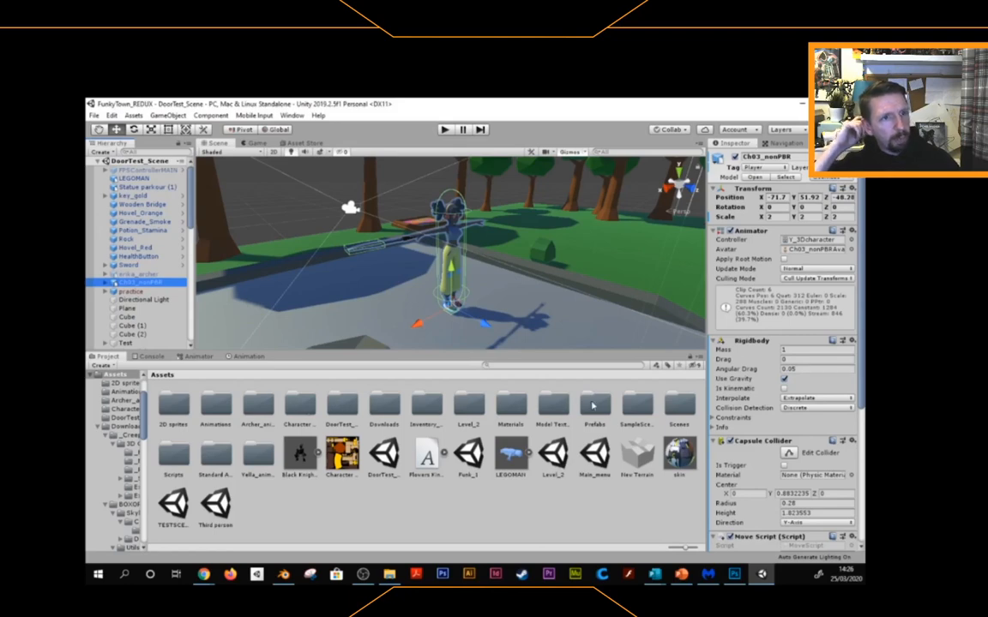
# - Look through the Downloads, Yella_animations and Character Models folders and examine the Rig import settings of the Ch03_nonPBR model
pyautogui.doubleClick(392, 415)
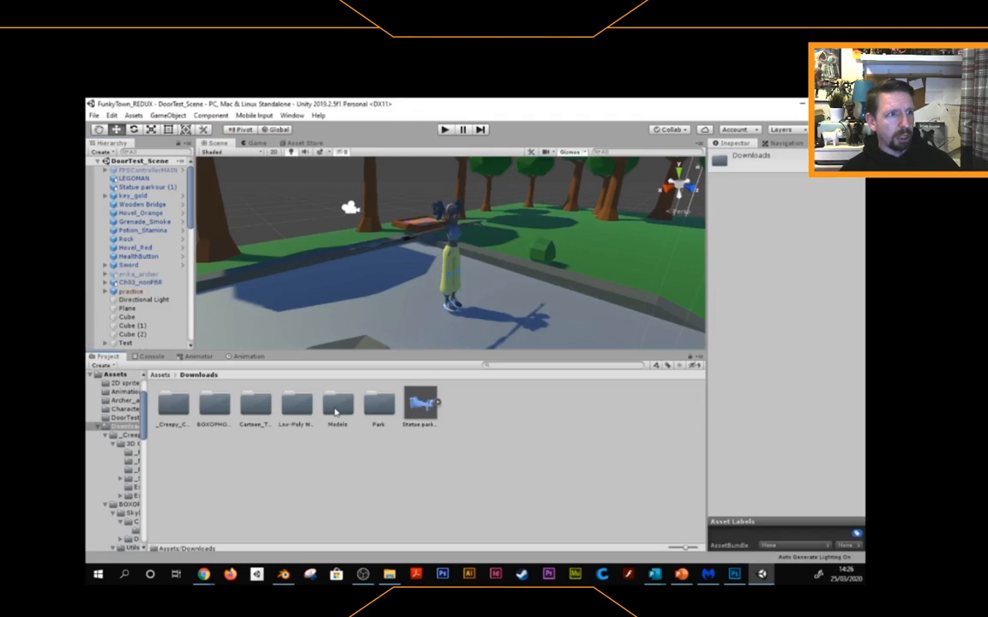
pyautogui.doubleClick(335, 413)
pyautogui.press('BackSpace')
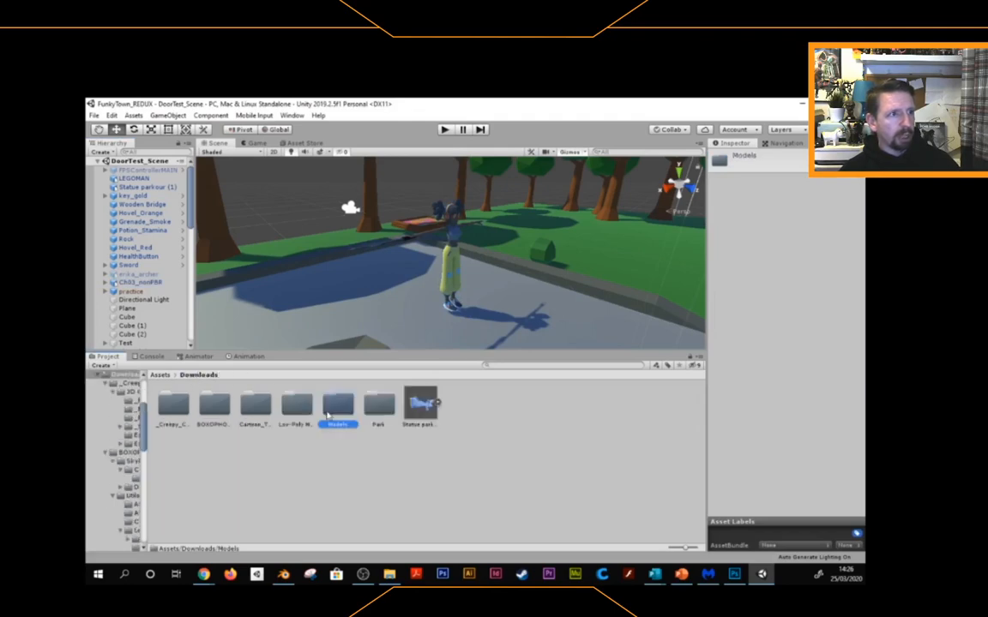
pyautogui.click(160, 376)
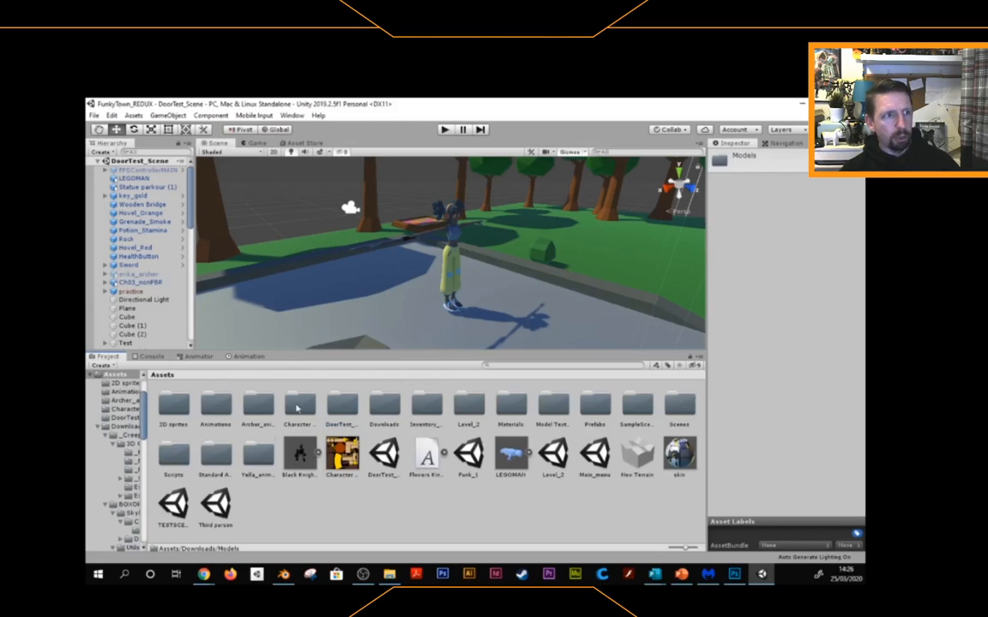
pyautogui.doubleClick(266, 463)
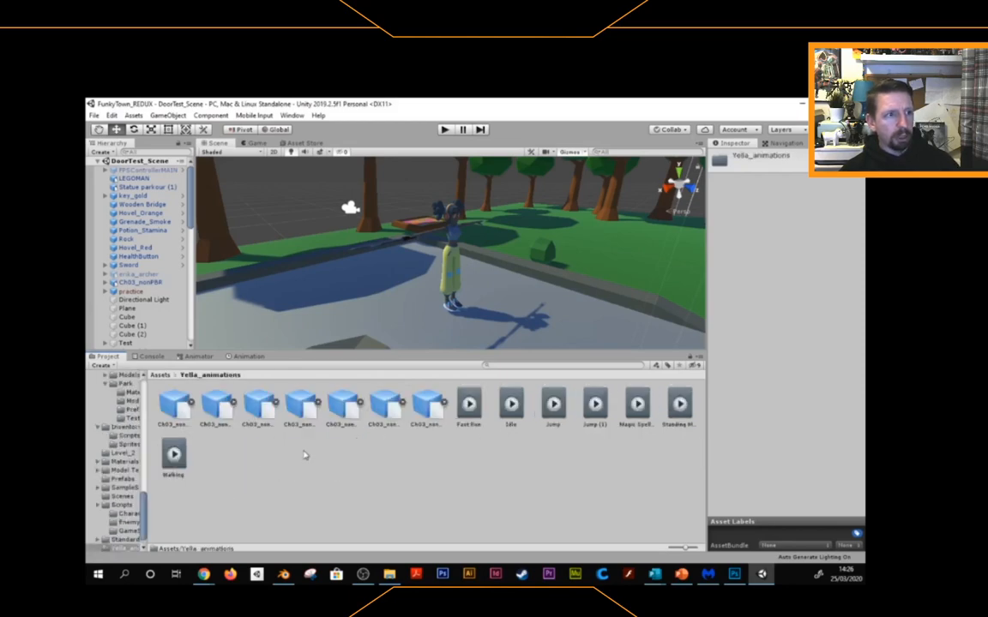
pyautogui.click(174, 404)
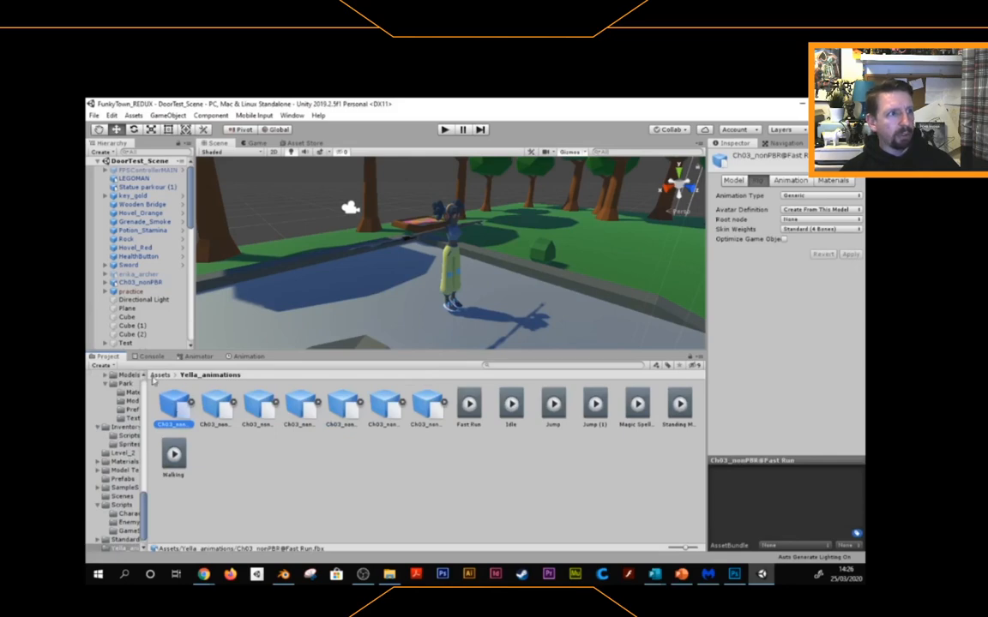
pyautogui.click(159, 374)
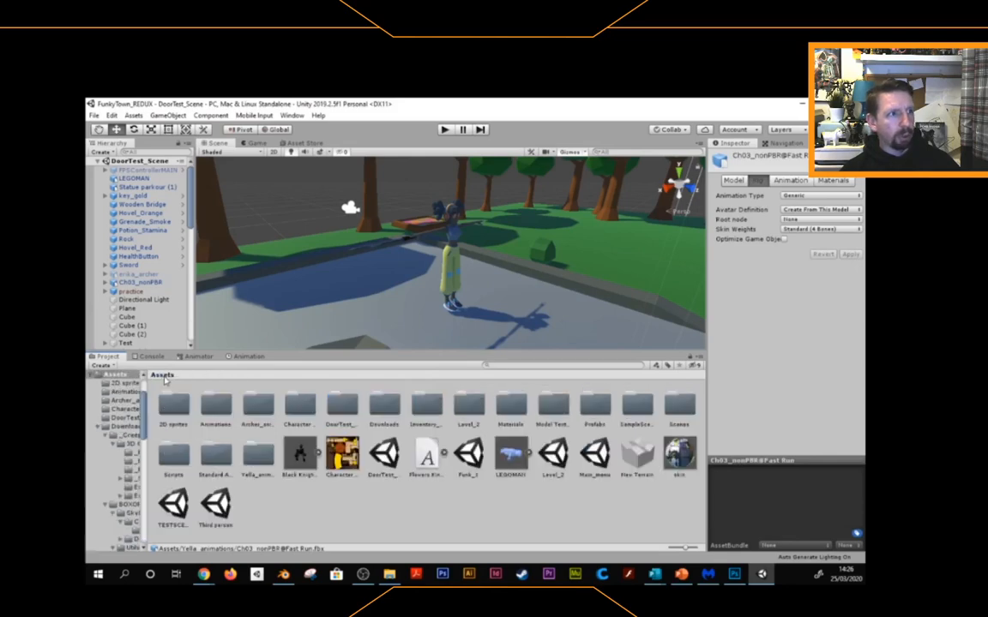
pyautogui.doubleClick(300, 406)
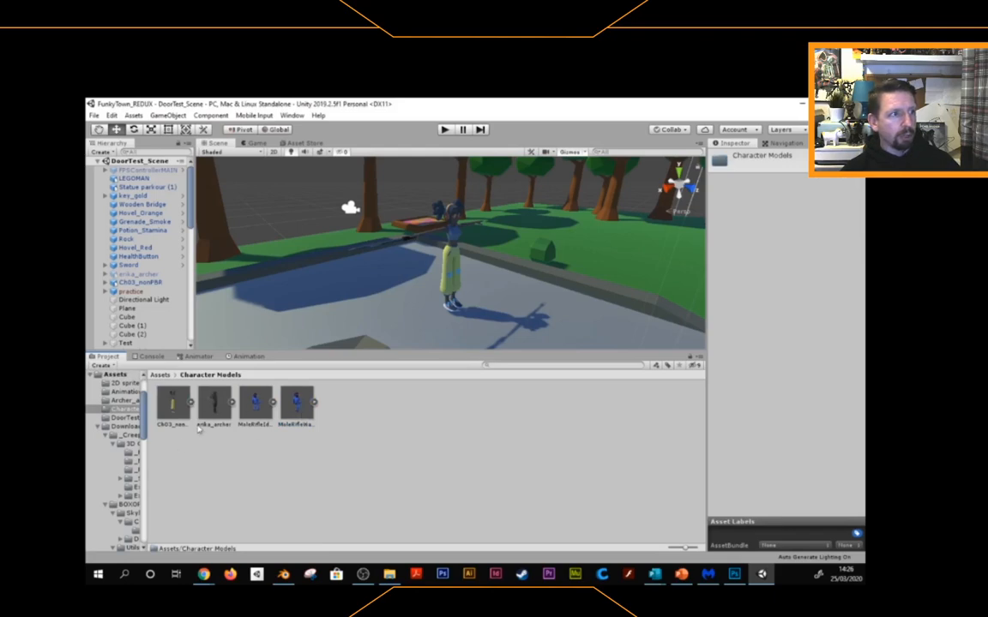
pyautogui.click(171, 402)
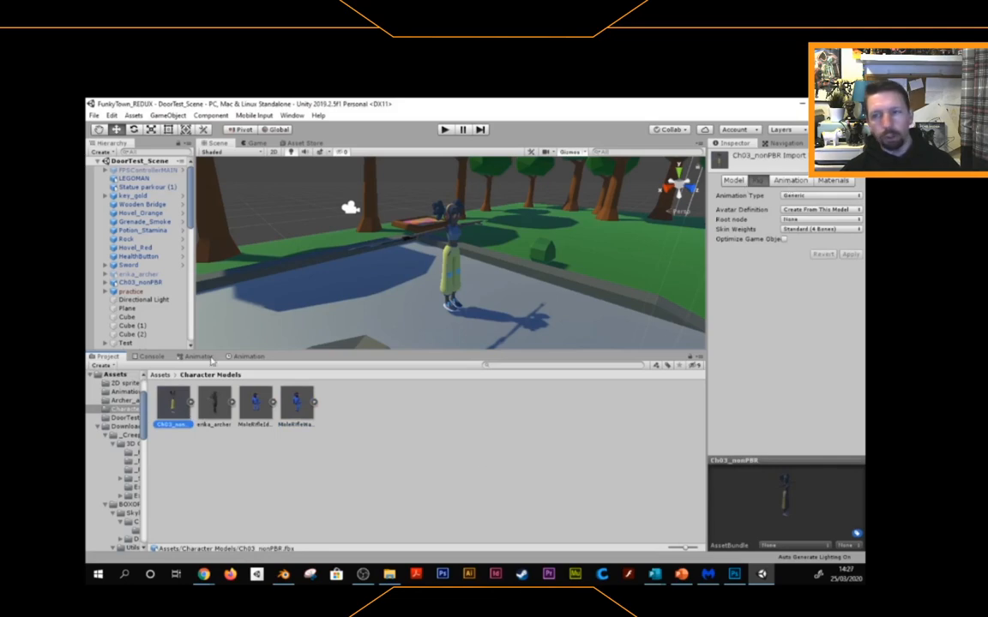
# - Capture the Animator, Rigidbody and Capsule Collider settings of the Ch03_nonPBR character with the Snipping Tool as a reference
pyautogui.moveTo(486, 342)
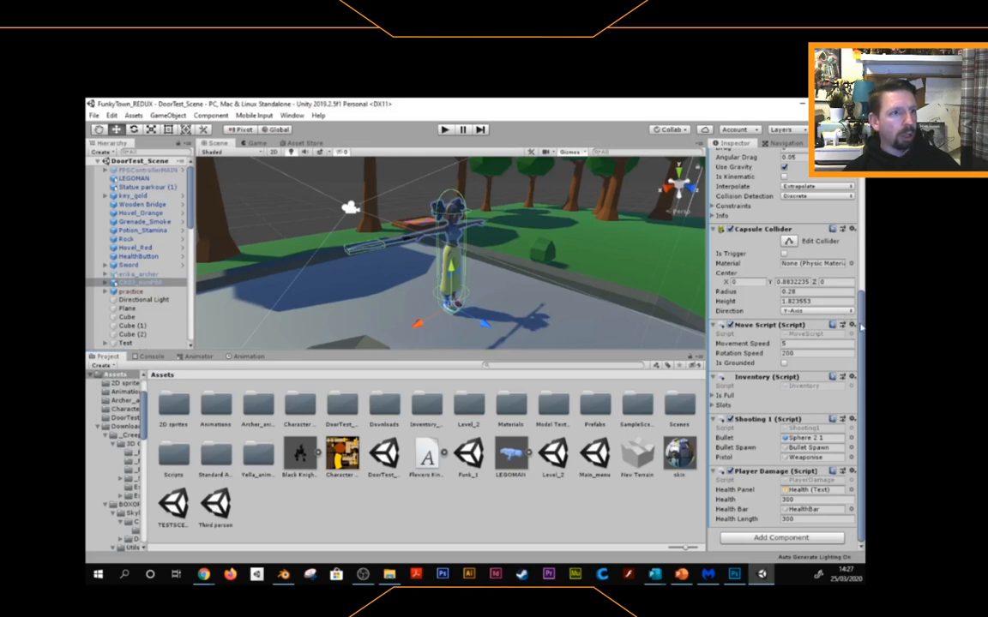
pyautogui.moveTo(861, 325); pyautogui.dragTo(854, 218)
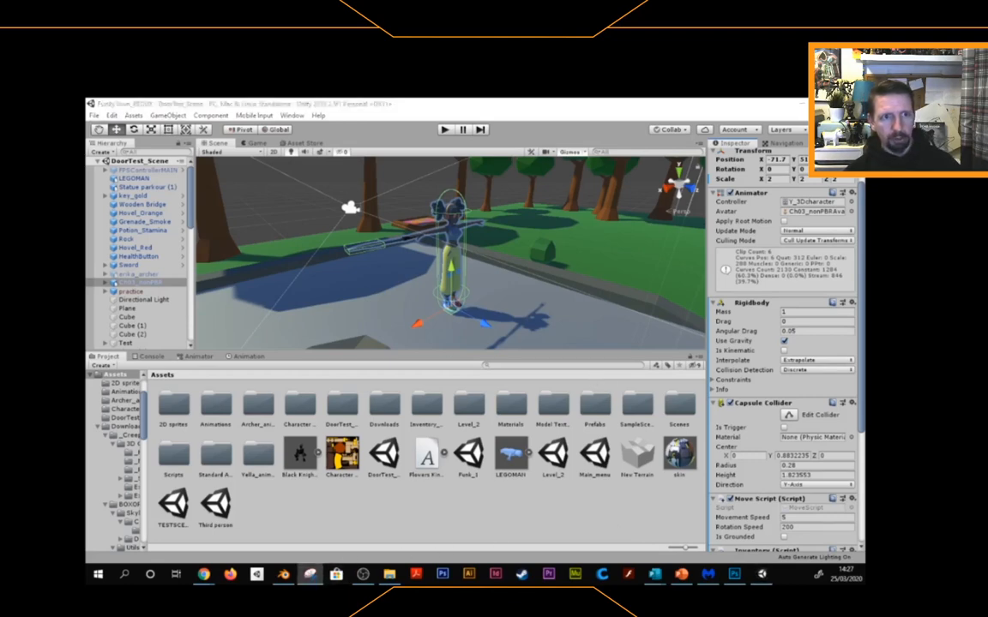
pyautogui.click(309, 574)
pyautogui.moveTo(551, 347); pyautogui.dragTo(375, 315)
pyautogui.click(335, 335)
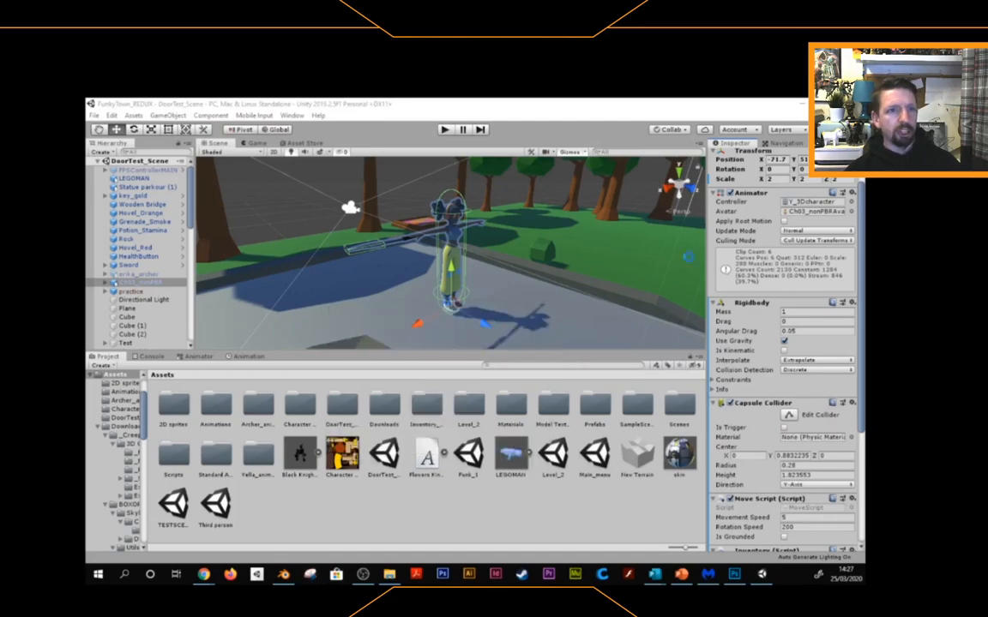
pyautogui.click(310, 574)
pyautogui.moveTo(643, 104); pyautogui.dragTo(858, 544)
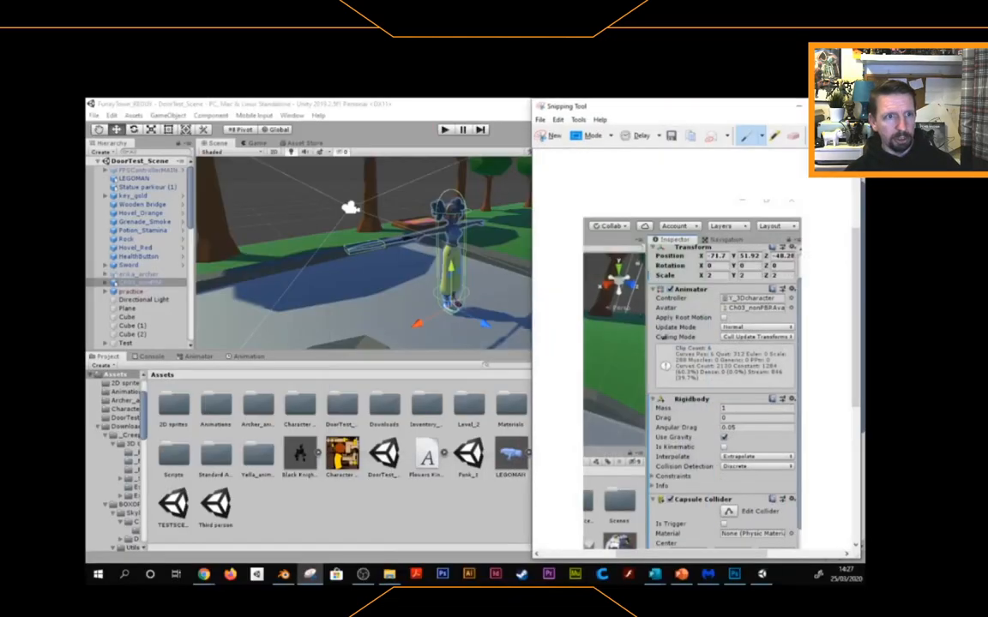
pyautogui.moveTo(583, 103); pyautogui.dragTo(607, 132)
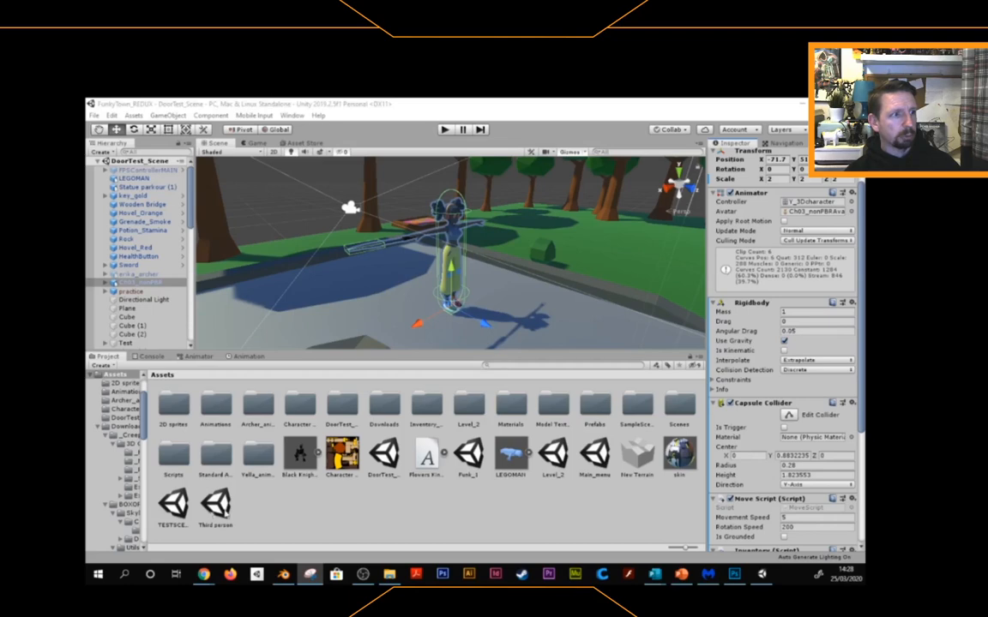
# - Return to Unity, open the Third person scene and frame its Plane
pyautogui.click(445, 489)
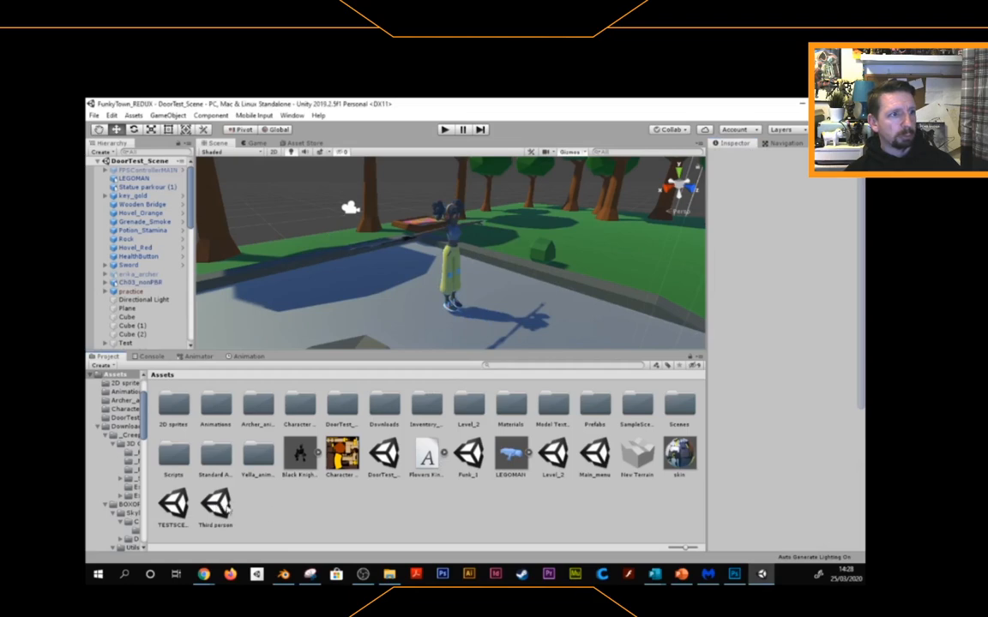
pyautogui.doubleClick(215, 504)
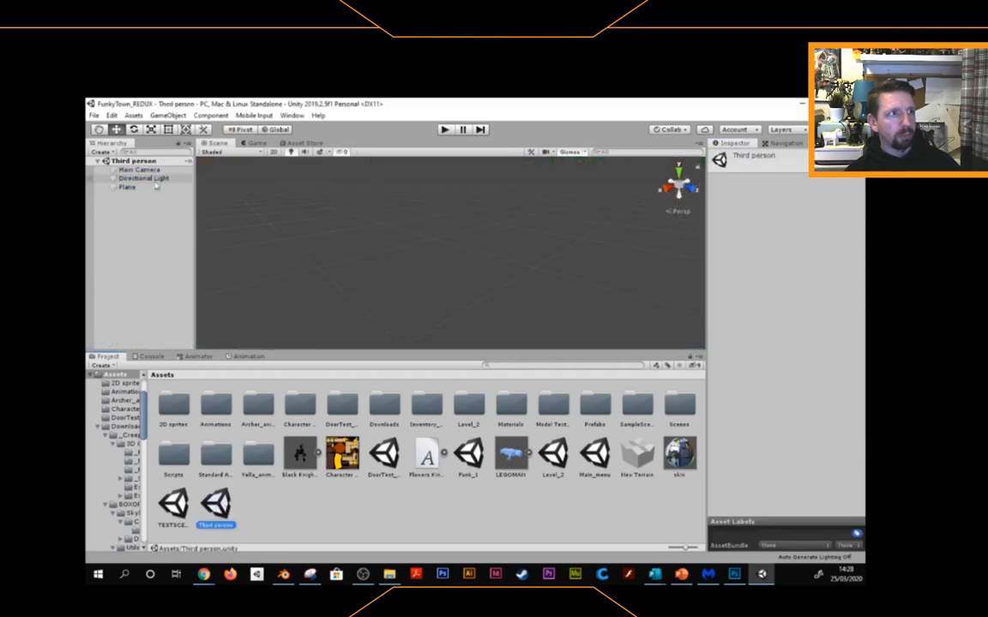
pyautogui.doubleClick(127, 187)
pyautogui.scroll(5, 451, 310)
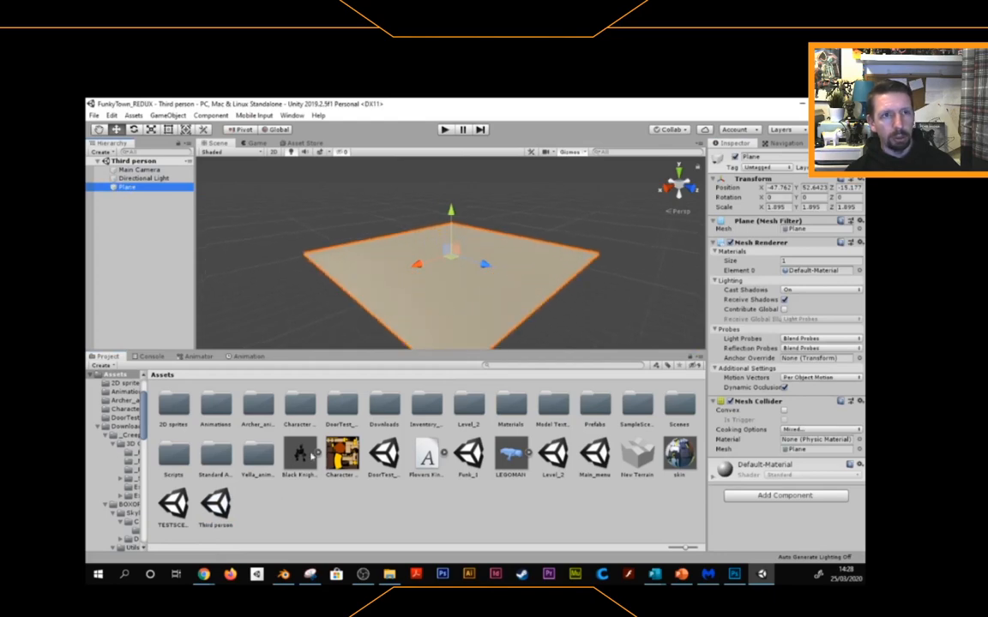
# - Place the Black Knight redone Tpose 3@Idle model on the Plane and deactivate the Camera object nested inside it
pyautogui.click(300, 456)
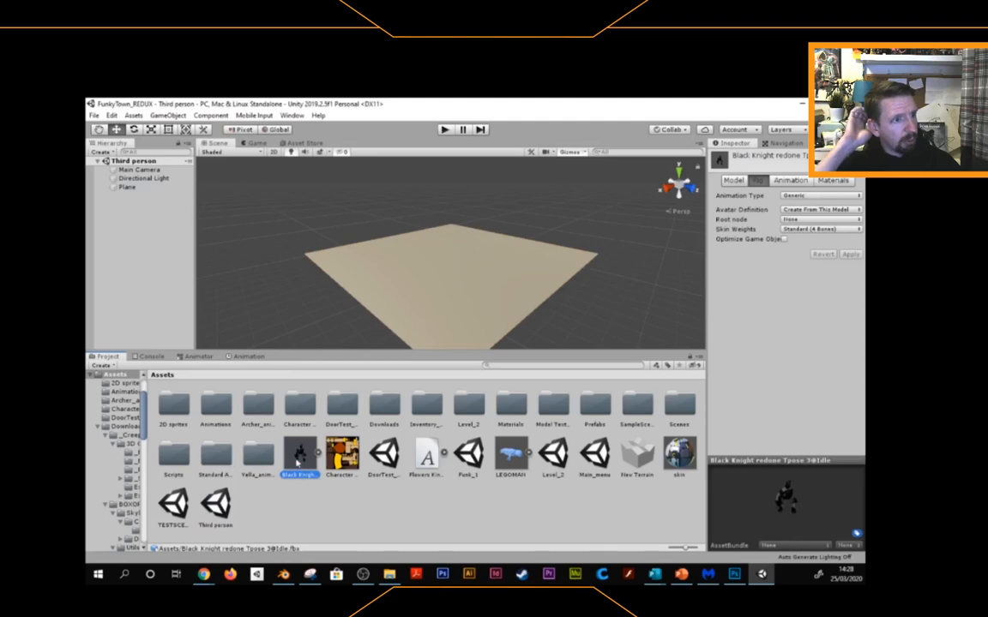
pyautogui.moveTo(390, 334); pyautogui.dragTo(452, 257)
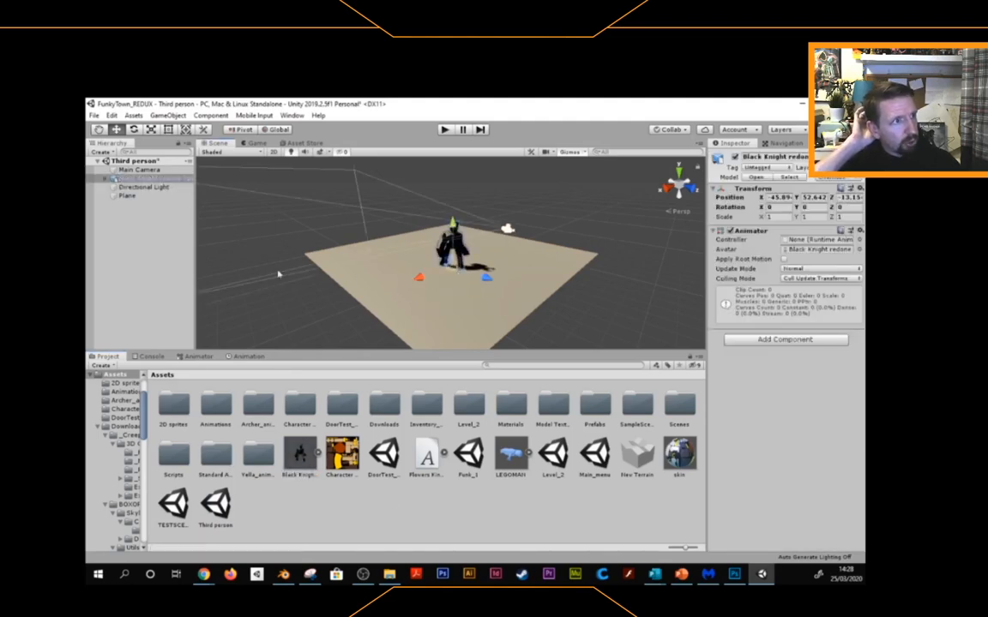
pyautogui.click(108, 178)
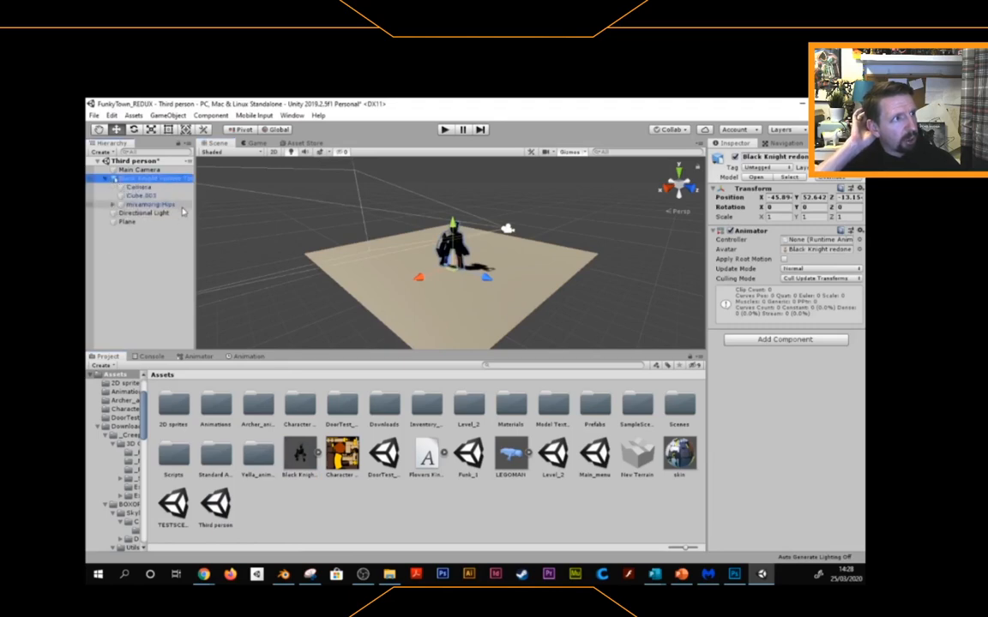
pyautogui.click(140, 187)
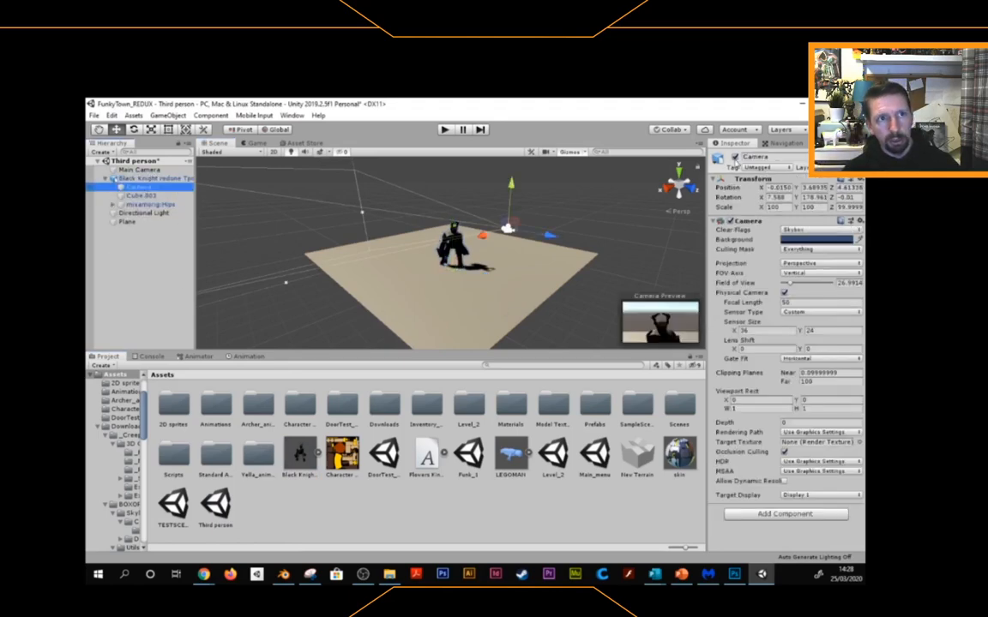
pyautogui.click(408, 359)
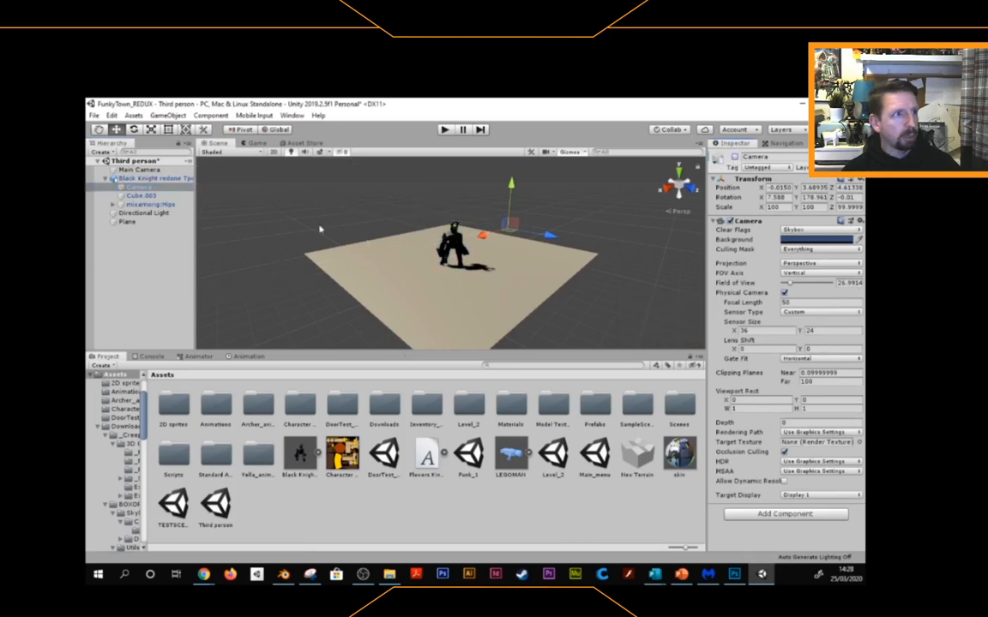
# - Make the Main Camera a child of the Black Knight object and set its position to 0, 0, 0
pyautogui.click(140, 169)
pyautogui.moveTo(142, 171); pyautogui.dragTo(149, 178)
pyautogui.click(774, 187)
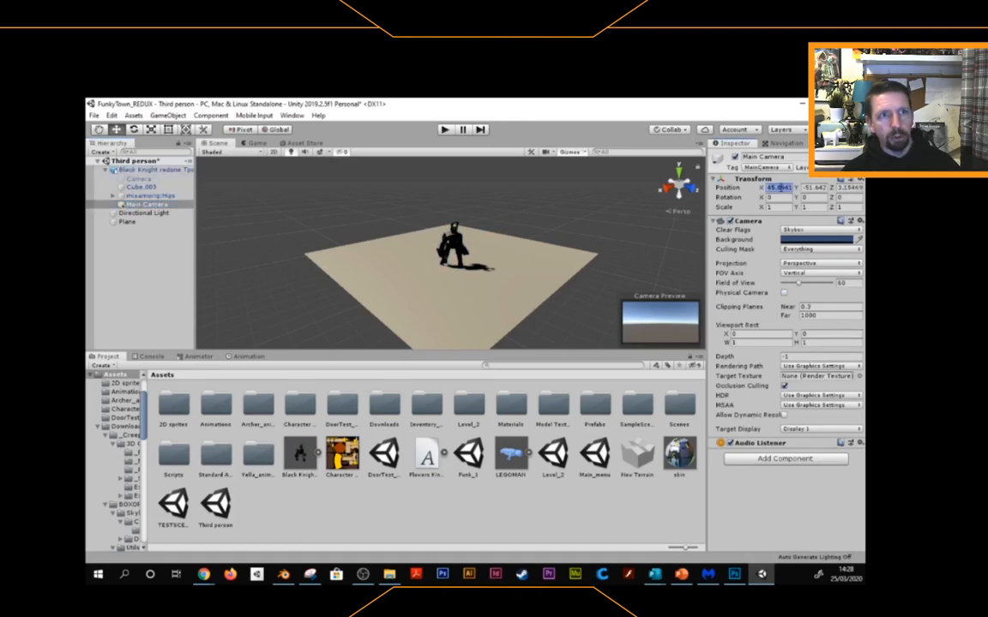
pyautogui.write('0')
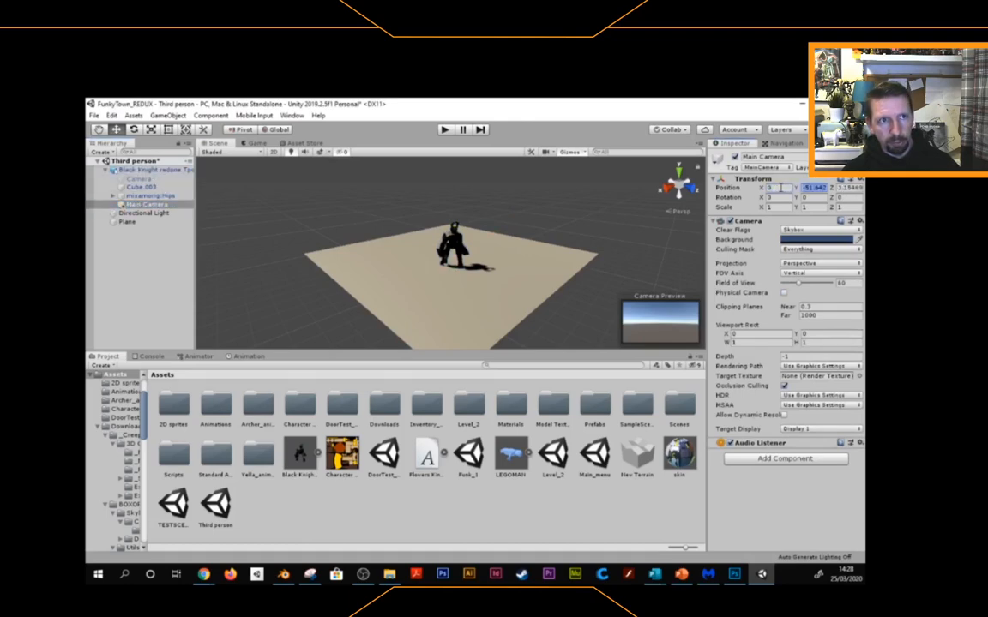
pyautogui.press('Tab')
pyautogui.write('0')
pyautogui.press('Tab')
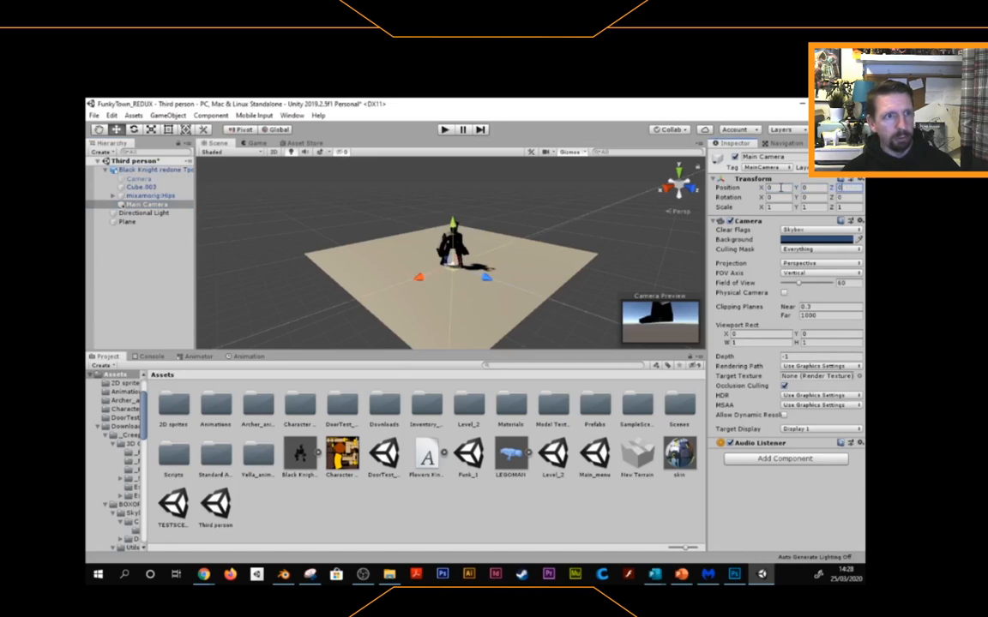
# - Move the Main Camera behind and above the Black Knight, to about X 0.16, Y 2.51, Z -3.27
pyautogui.moveTo(487, 278); pyautogui.dragTo(463, 271)
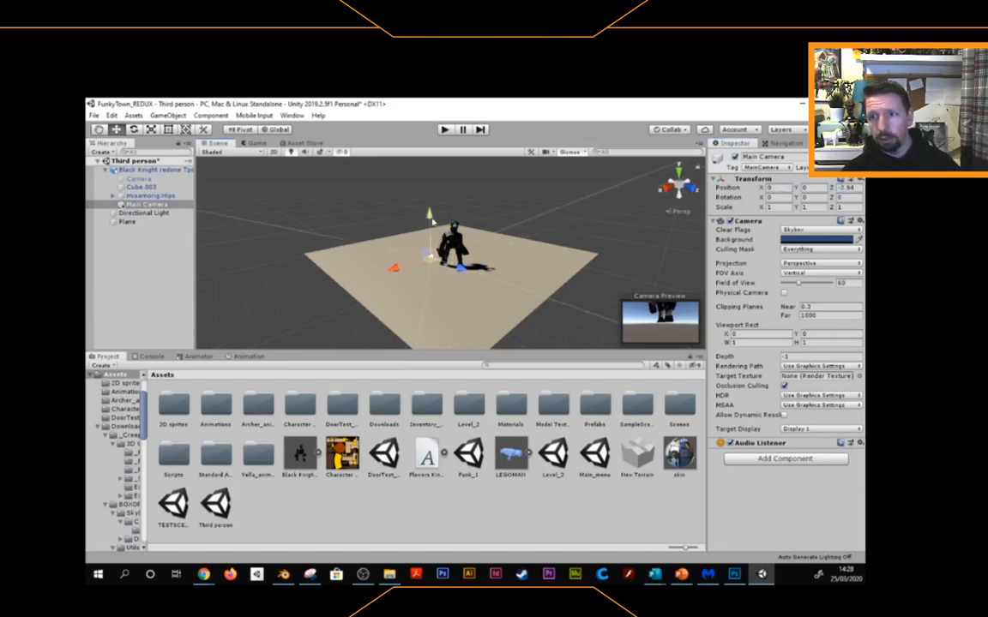
pyautogui.moveTo(433, 221); pyautogui.dragTo(431, 190)
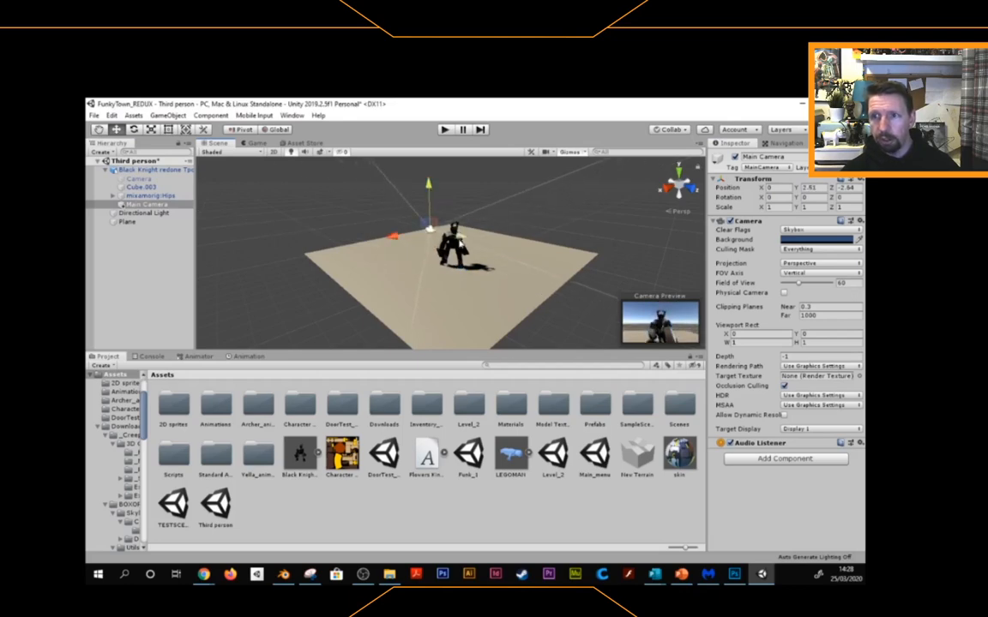
pyautogui.moveTo(462, 242); pyautogui.dragTo(454, 236)
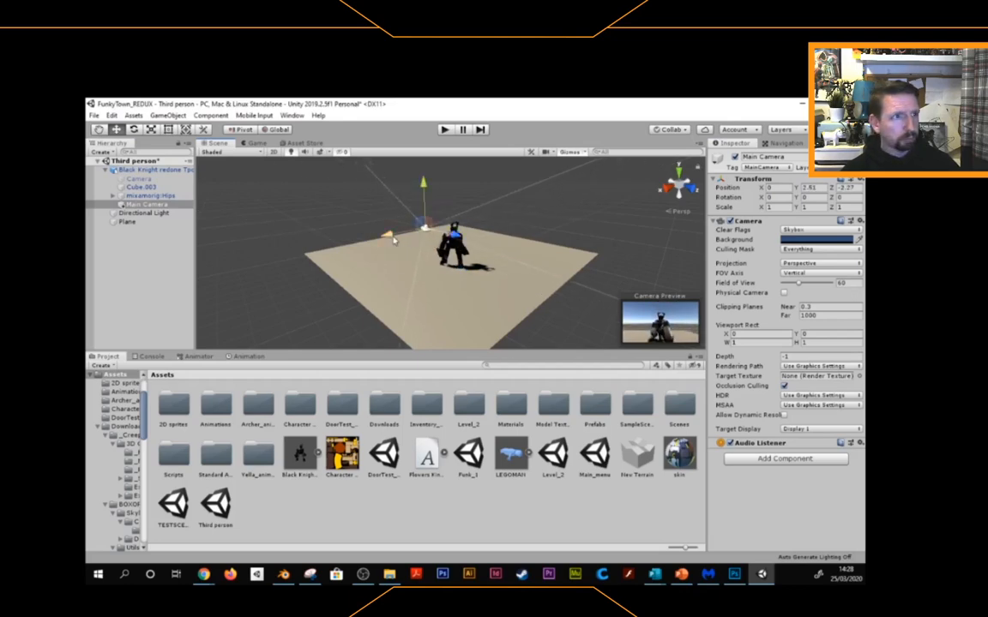
pyautogui.moveTo(394, 241); pyautogui.dragTo(399, 243)
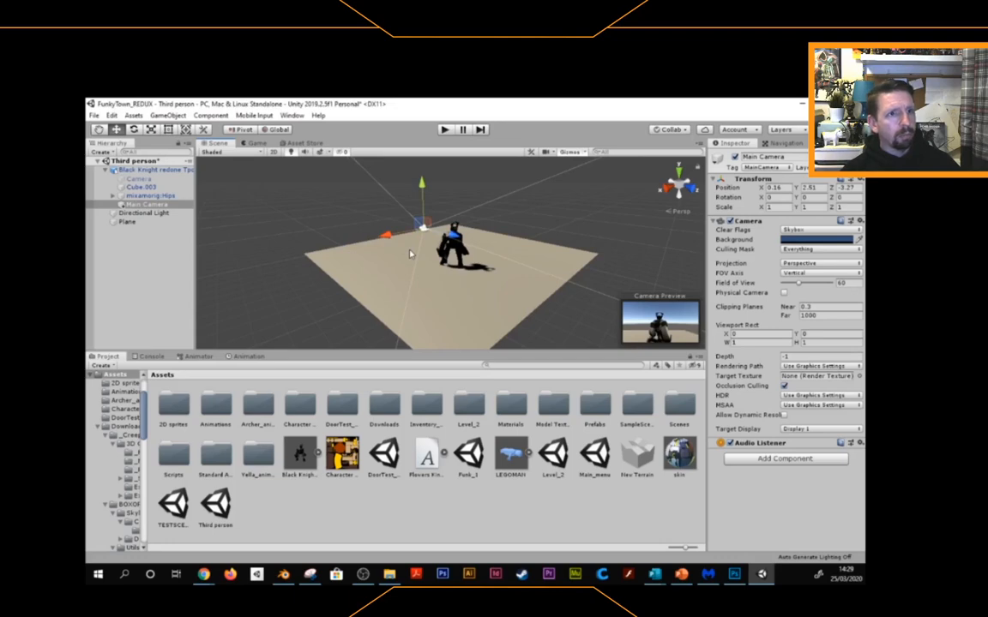
# - Add a Rigidbody component to the Black Knight object
pyautogui.click(156, 170)
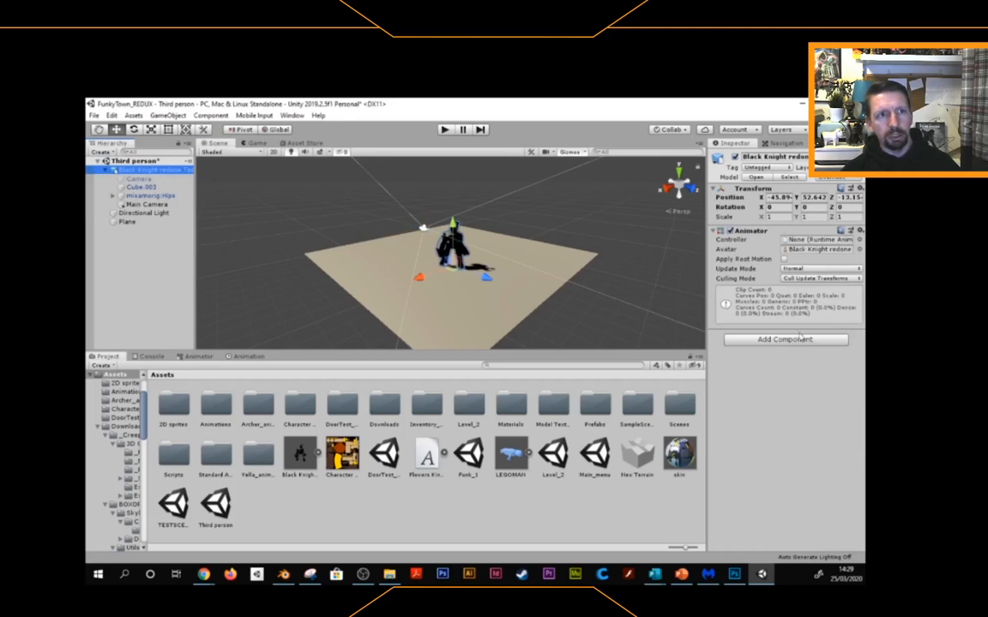
pyautogui.moveTo(761, 263)
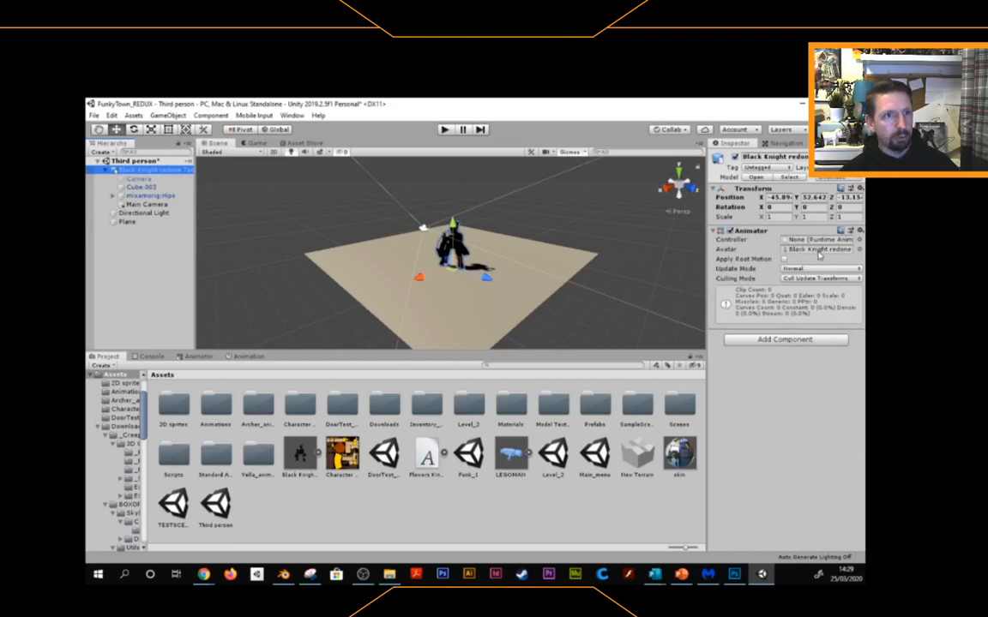
pyautogui.click(766, 342)
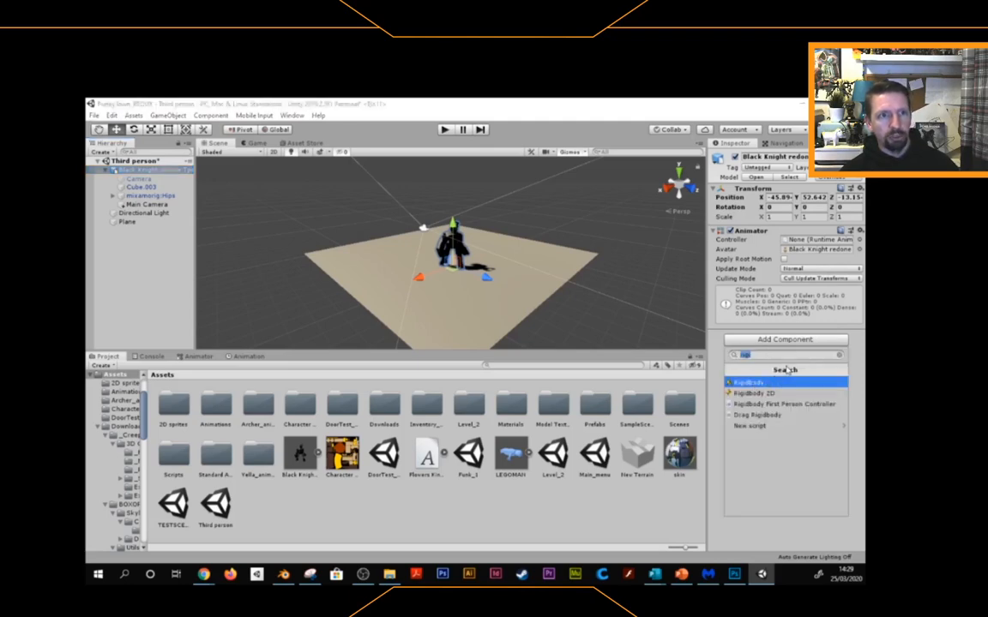
pyautogui.click(788, 382)
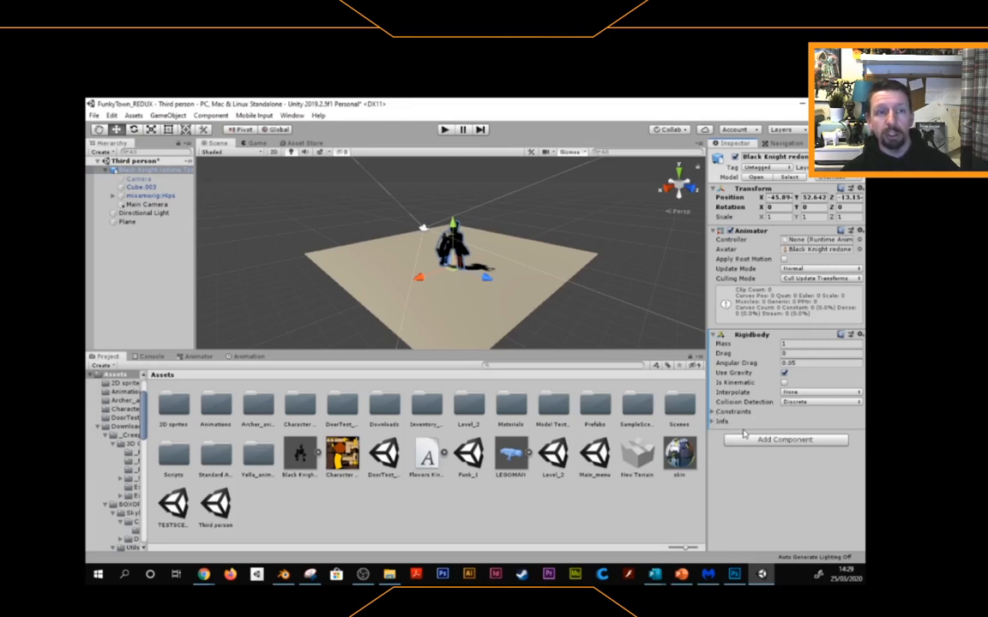
# - Add a Capsule Collider component to the Black Knight object
pyautogui.click(798, 440)
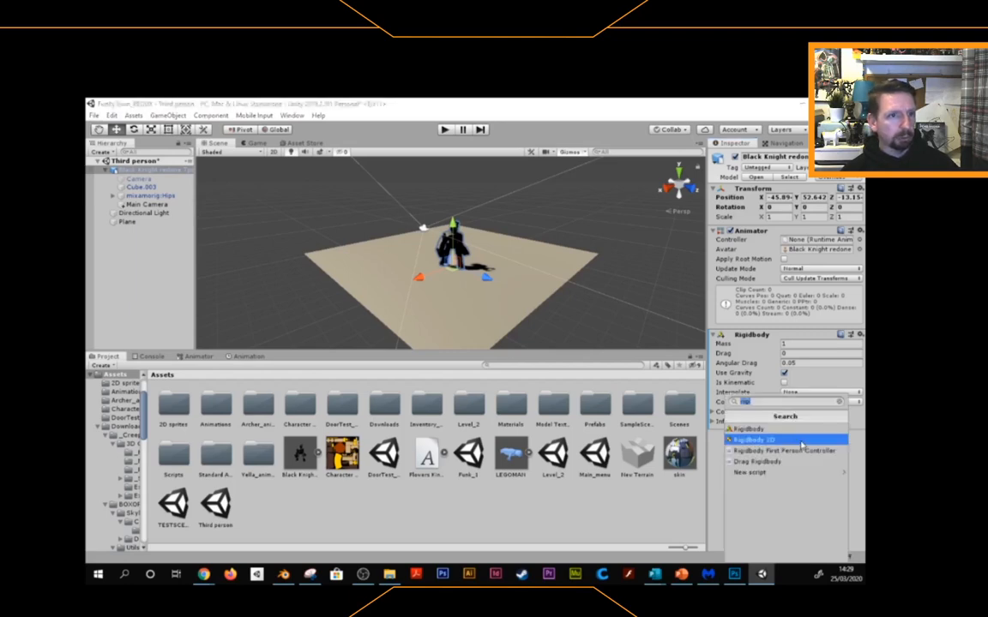
pyautogui.write('vd')
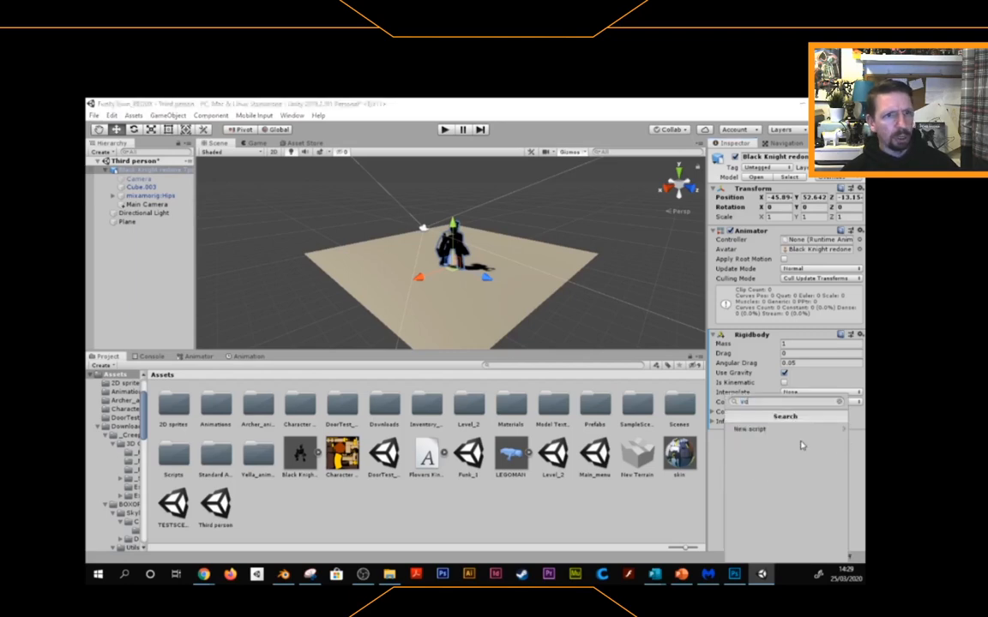
pyautogui.press('BackSpace')
pyautogui.press('BackSpace')
pyautogui.write('capsule')
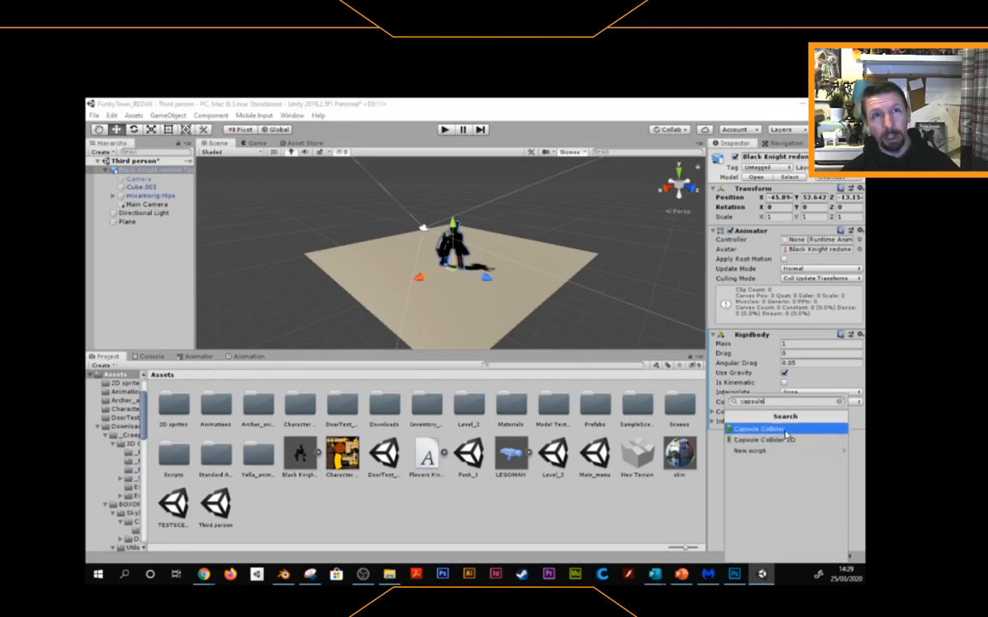
pyautogui.click(762, 429)
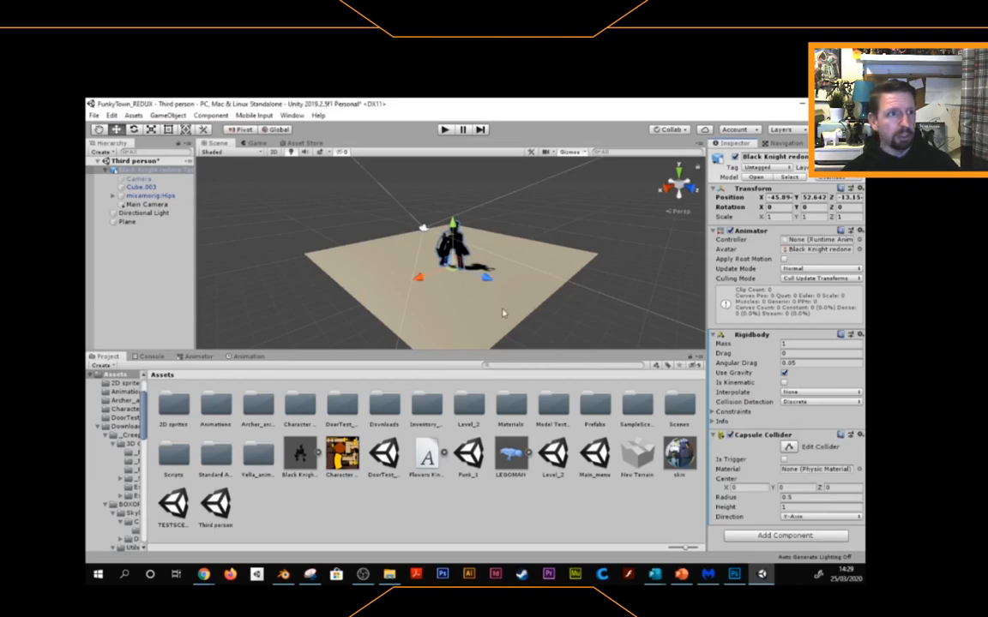
# - Reshape the Capsule Collider around the Black Knight to about 0.85 radius and 4.1 height, and save the Third person scene
pyautogui.click(790, 449)
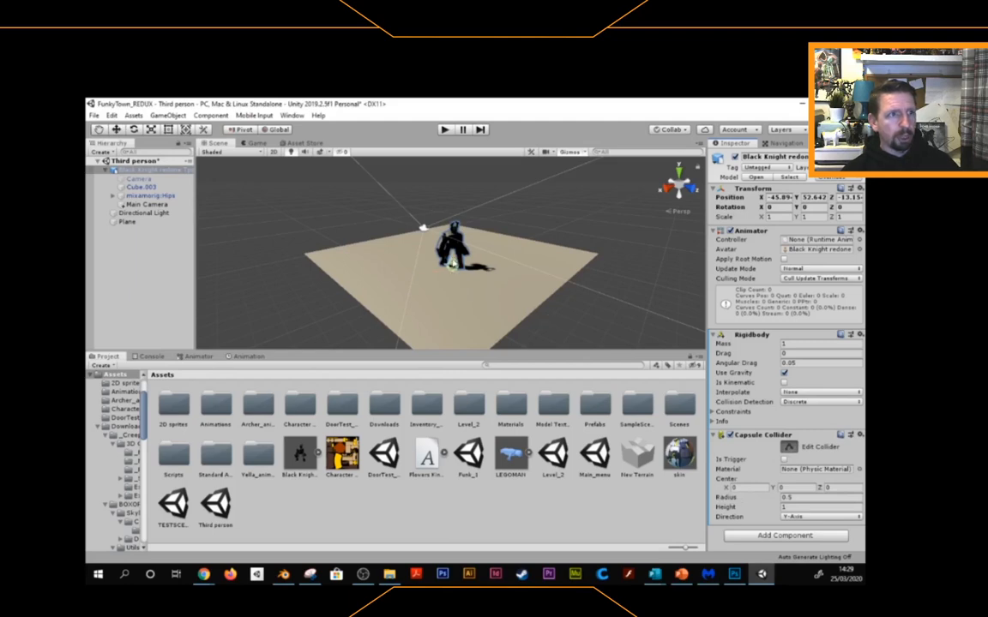
pyautogui.moveTo(408, 236); pyautogui.dragTo(409, 203)
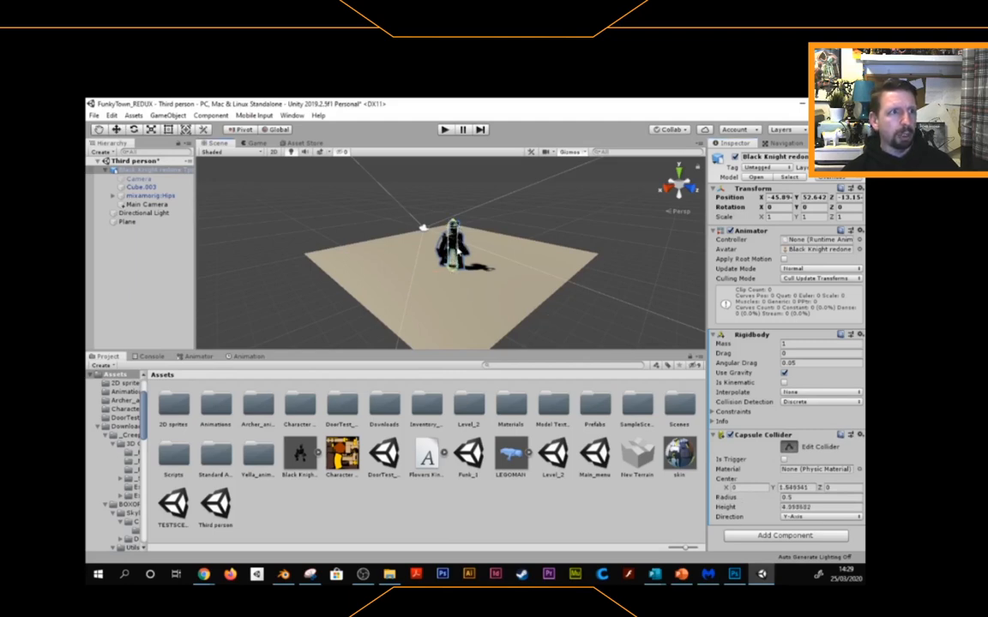
pyautogui.moveTo(457, 250); pyautogui.dragTo(464, 250)
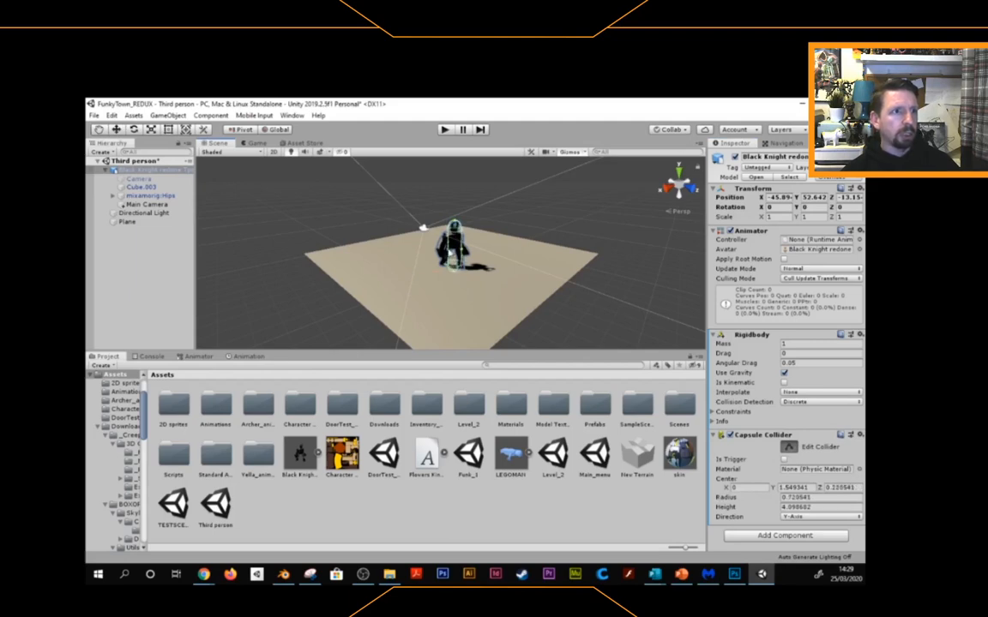
pyautogui.moveTo(405, 225); pyautogui.dragTo(400, 223)
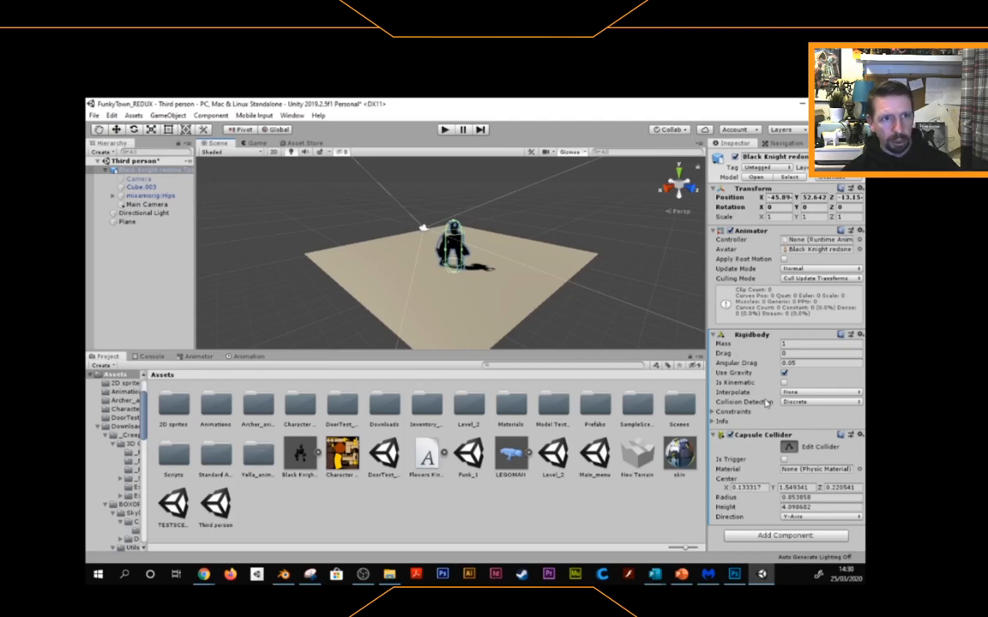
pyautogui.click(784, 535)
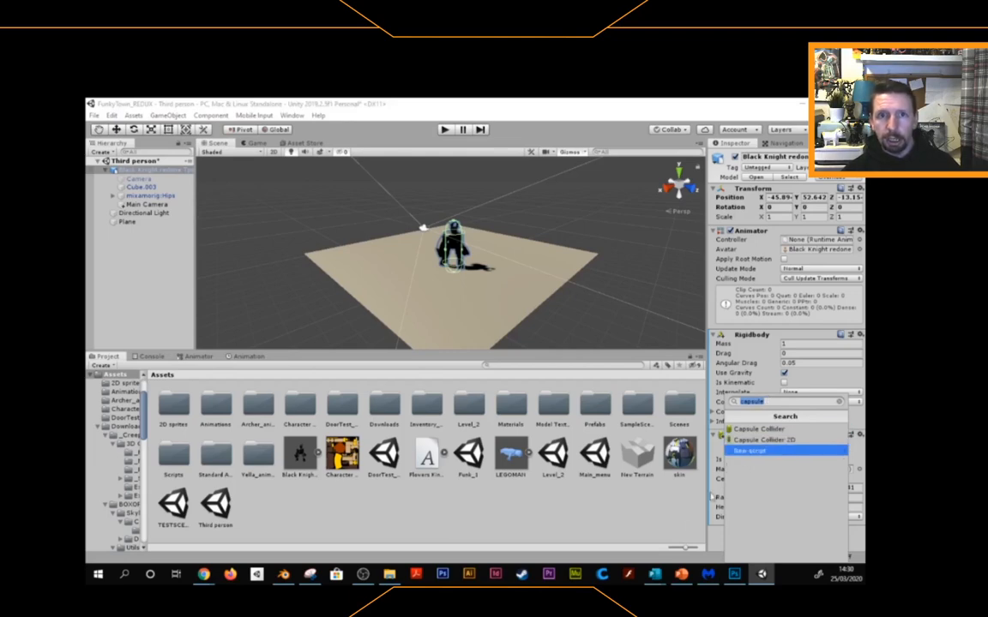
pyautogui.click(683, 528)
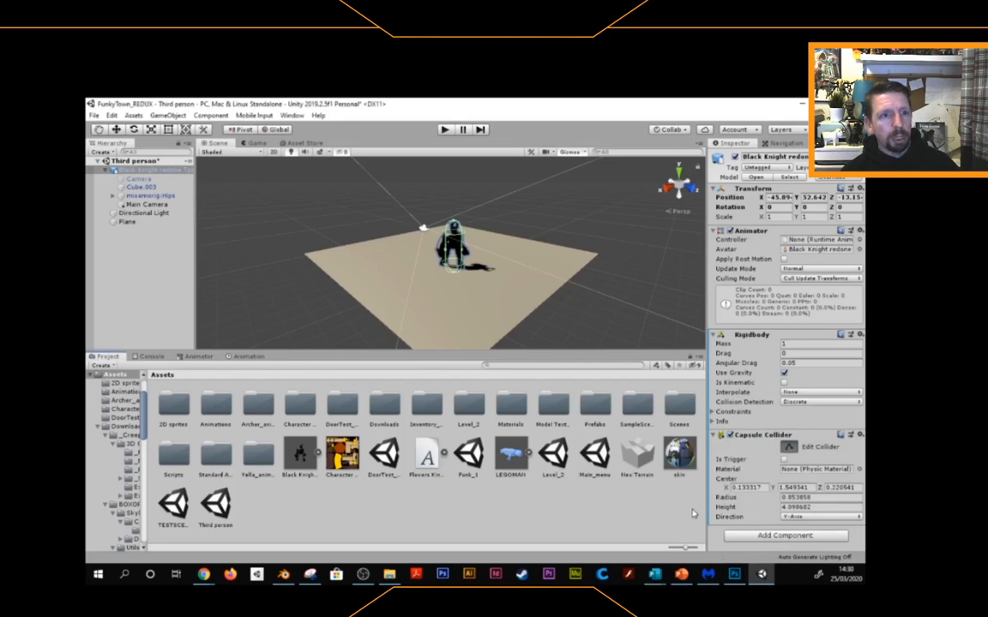
pyautogui.click(94, 115)
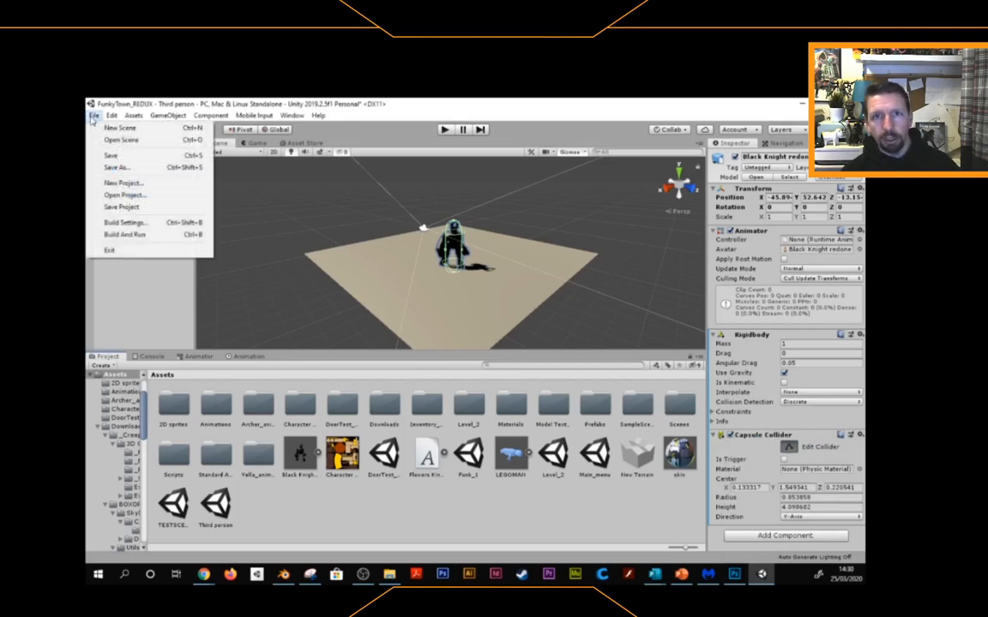
pyautogui.click(104, 154)
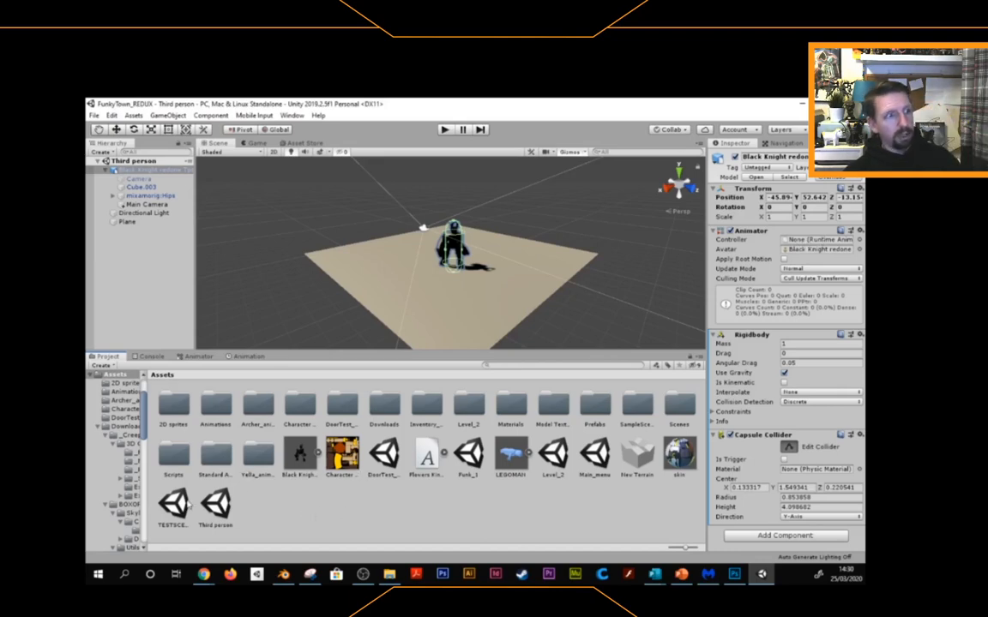
# - Open DoorTest_Scene to examine the animator setup of its existing Ch03_nonPBR character
pyautogui.click(384, 454)
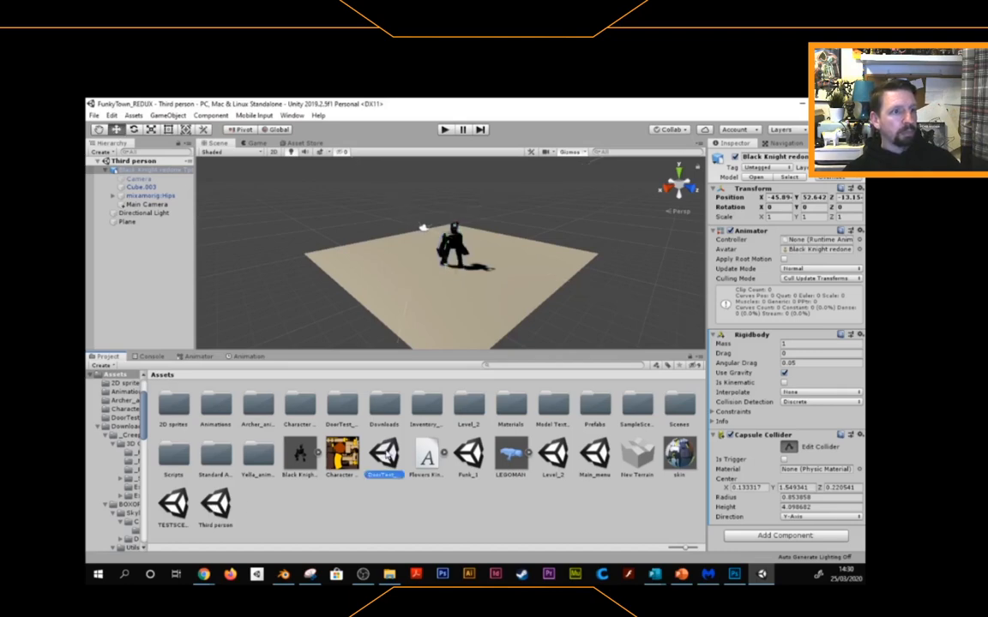
pyautogui.doubleClick(384, 454)
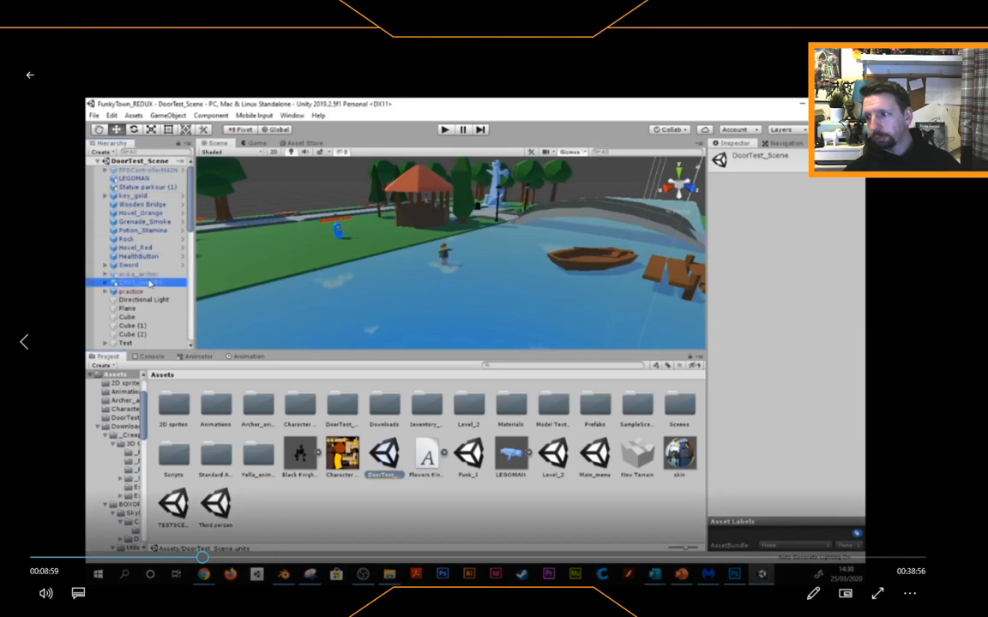
pyautogui.press('Left')
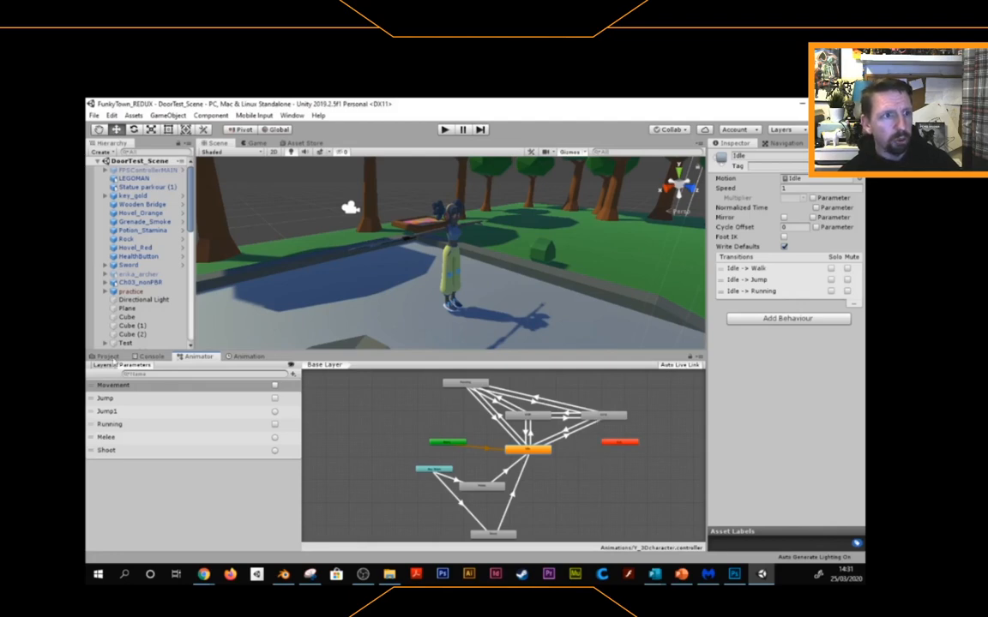
# - Reopen the Third person scene and select the Black Knight object
pyautogui.click(108, 356)
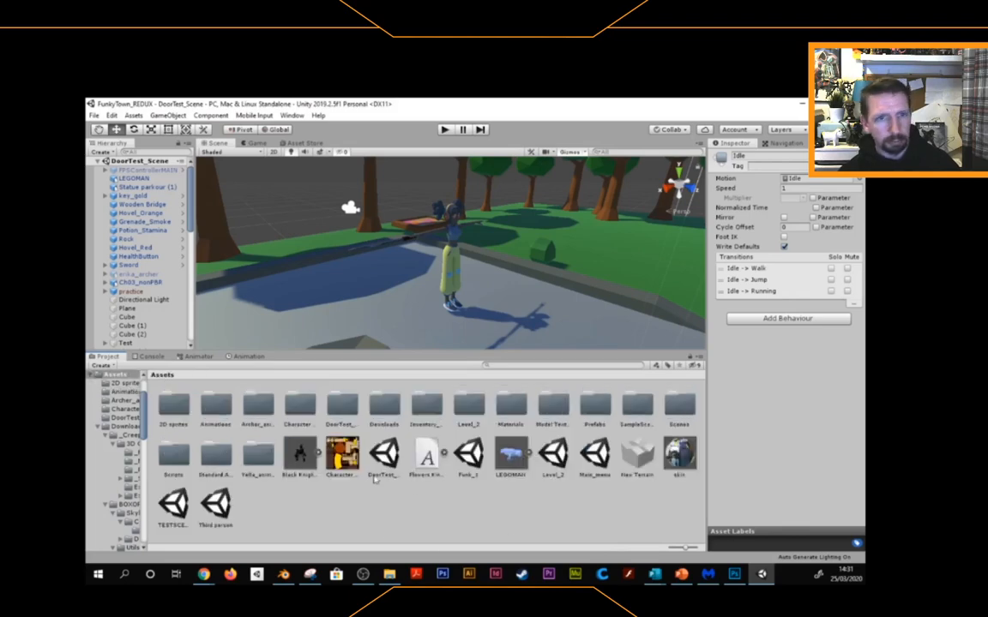
pyautogui.doubleClick(215, 506)
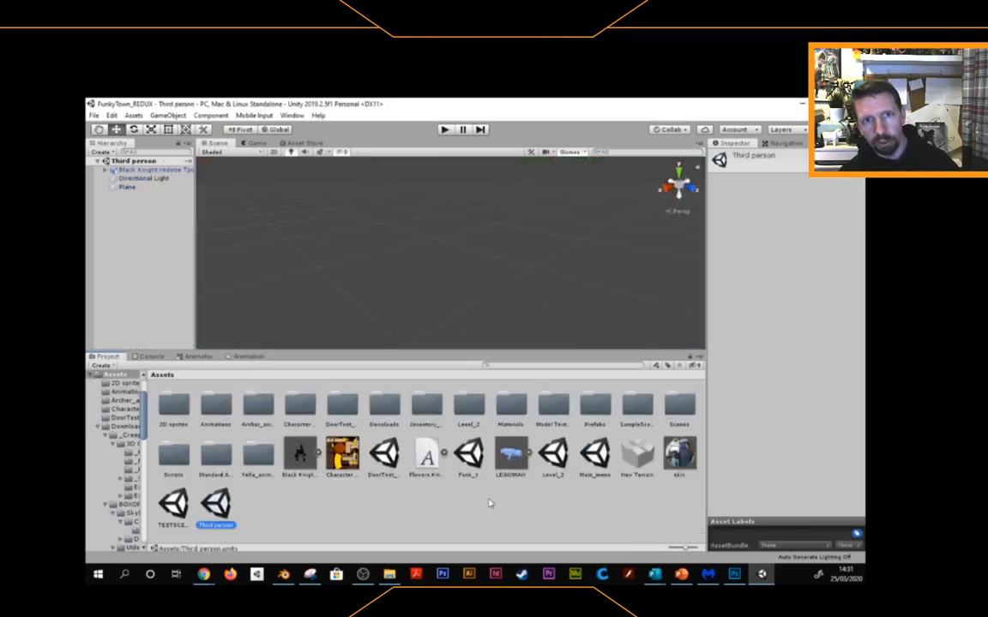
pyautogui.click(318, 515)
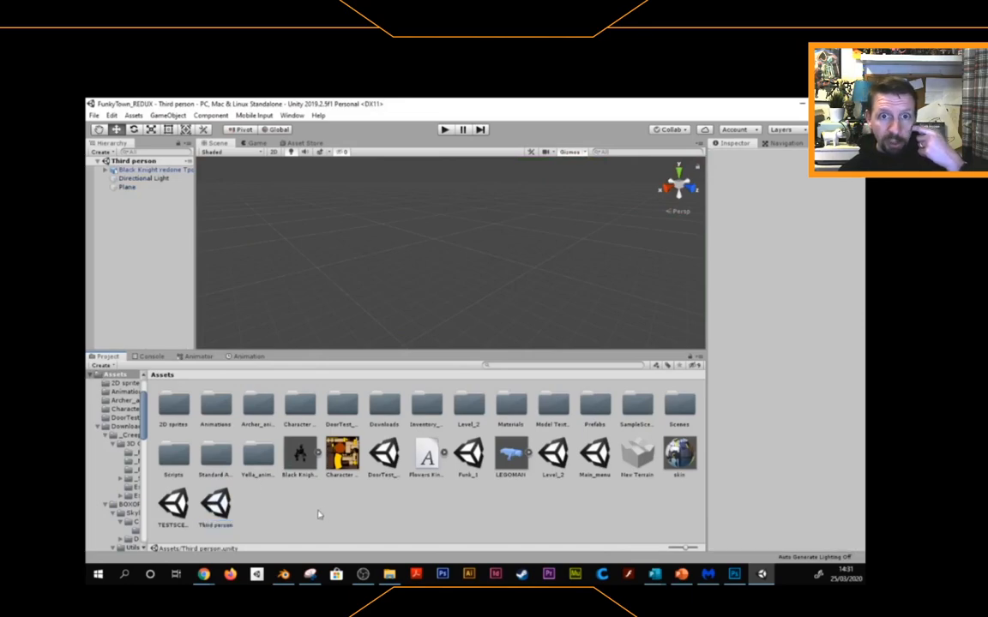
pyautogui.click(141, 171)
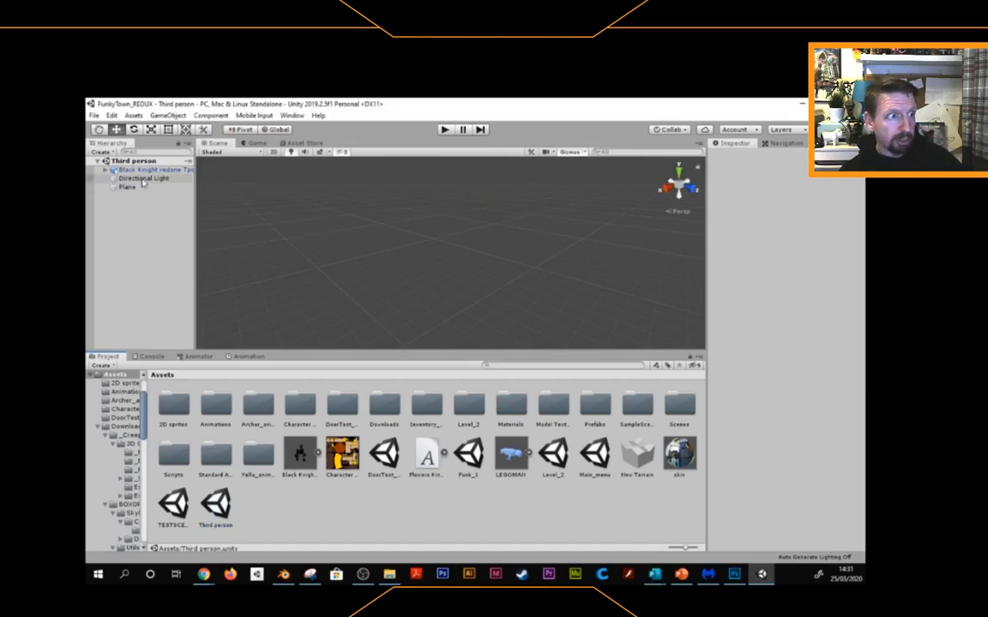
pyautogui.click(326, 470)
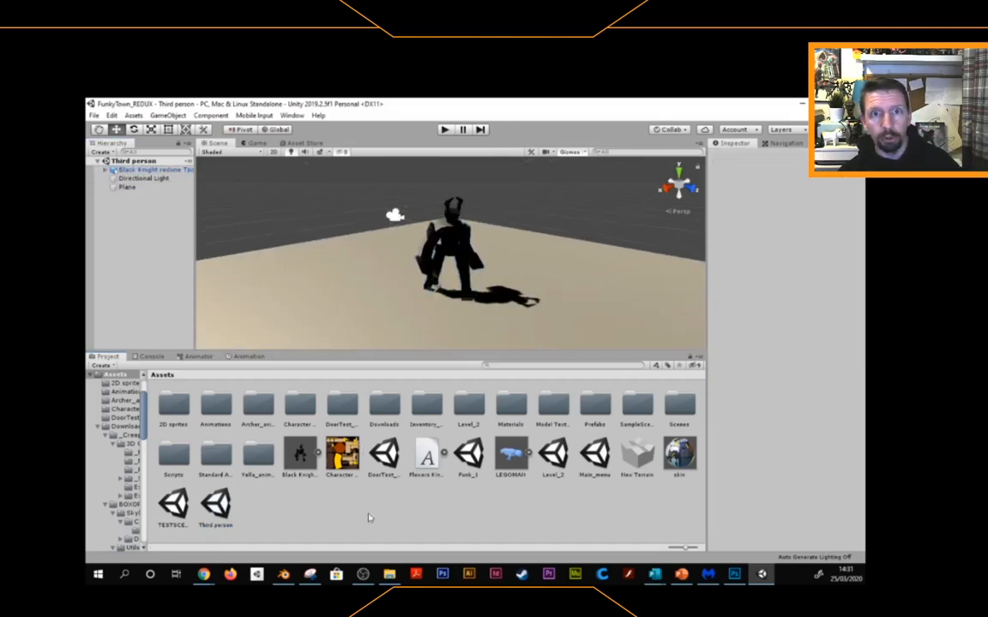
pyautogui.click(145, 171)
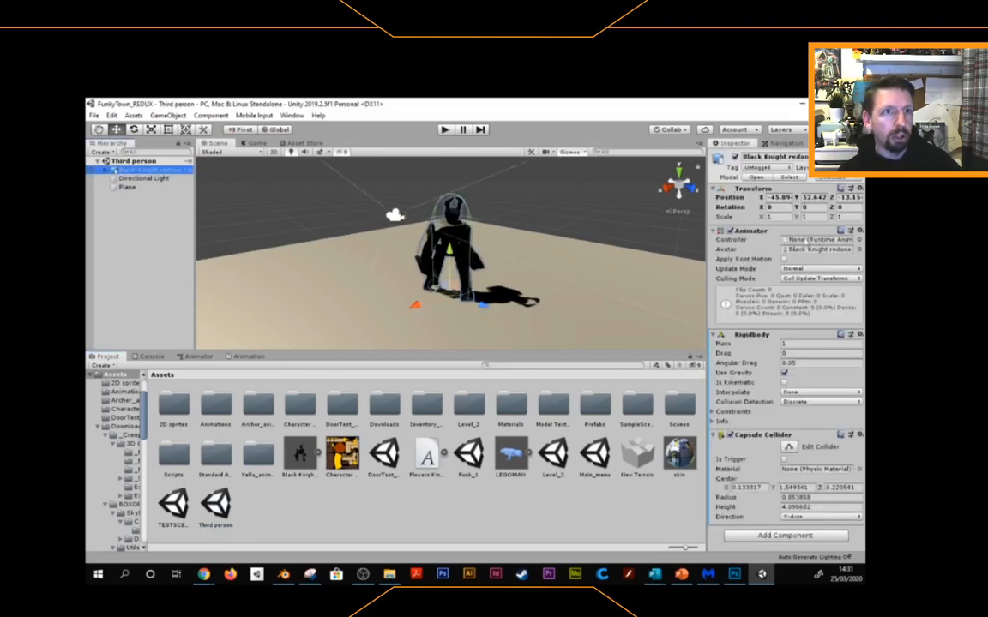
# - Create an Animator Controller named BlackKnight_Controller in the Assets folder
pyautogui.rightClick(365, 515)
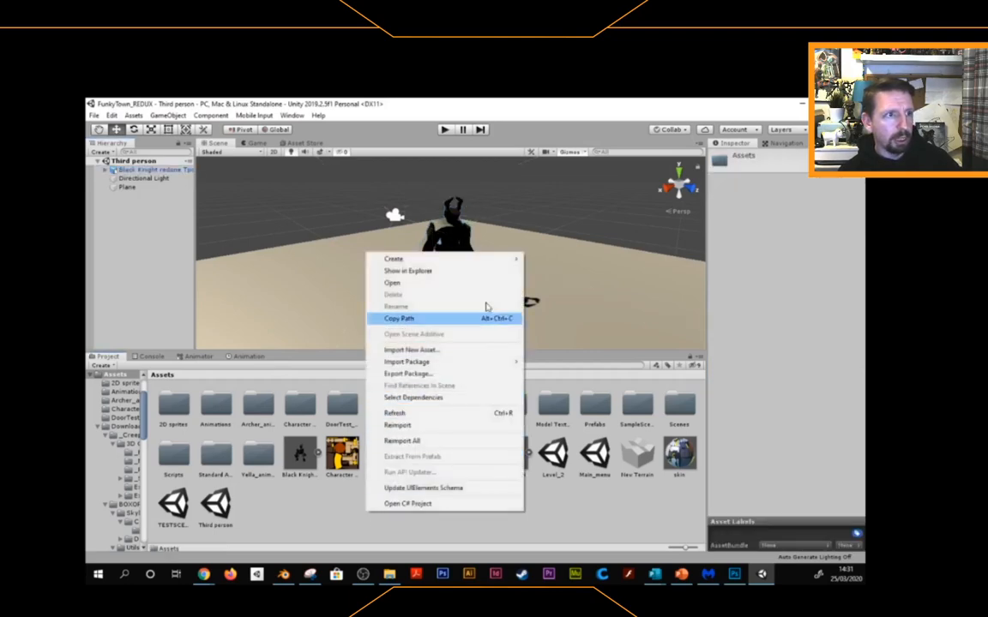
pyautogui.moveTo(493, 260)
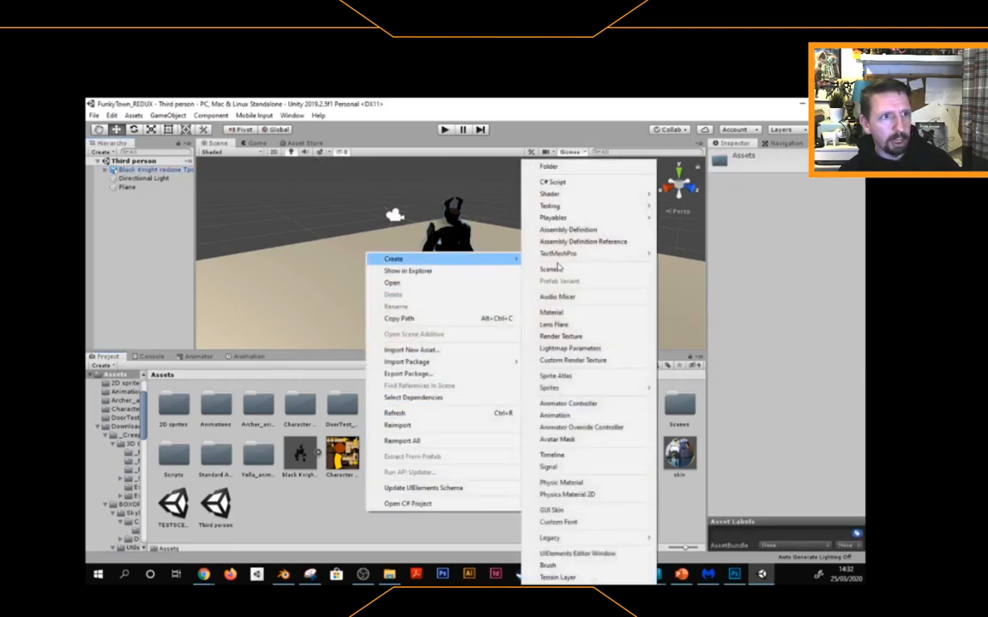
pyautogui.click(554, 404)
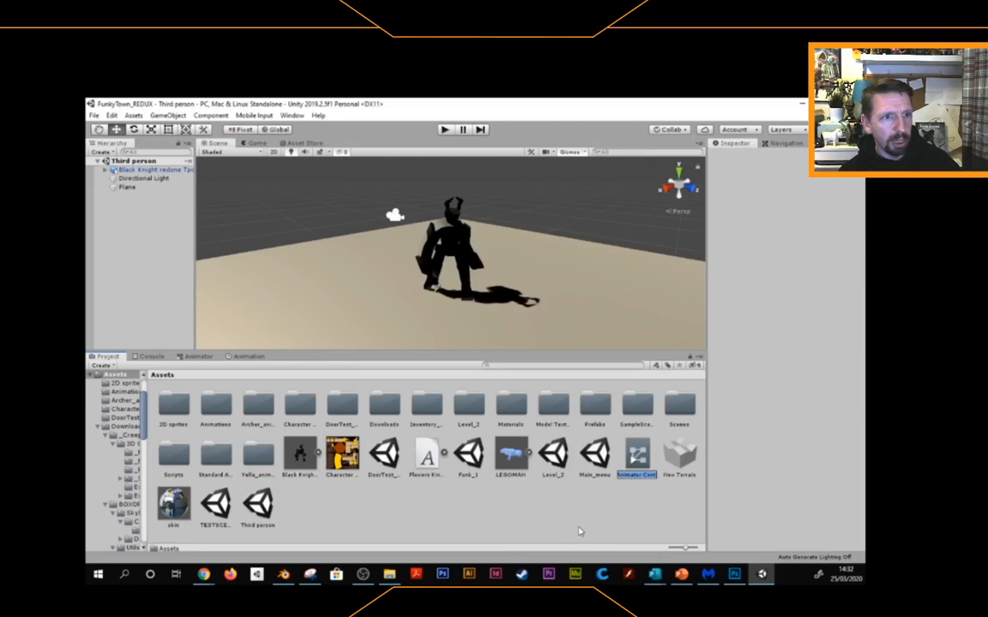
pyautogui.write('Black')
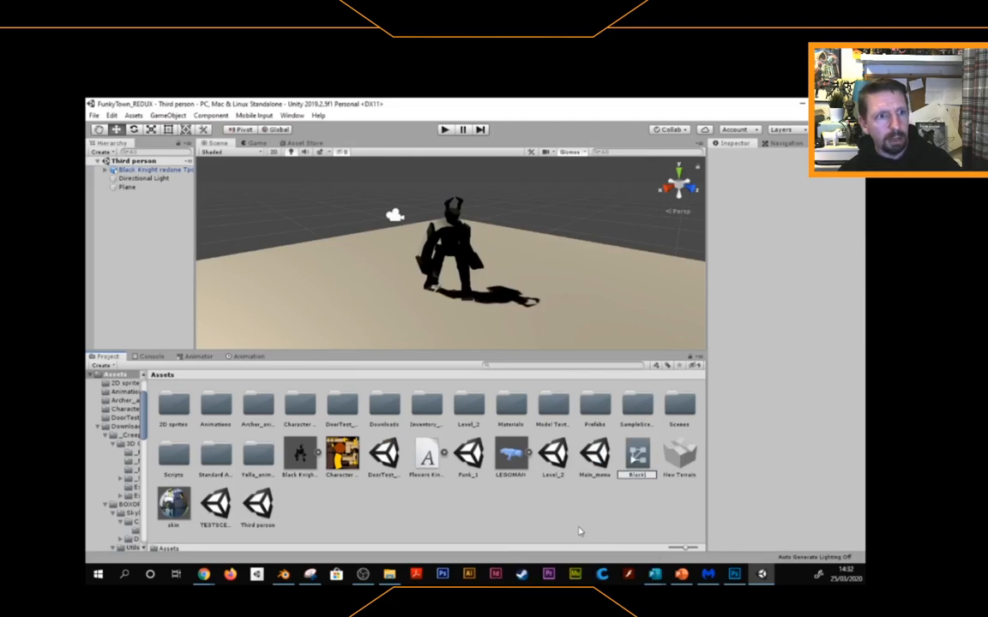
pyautogui.write('Kni')
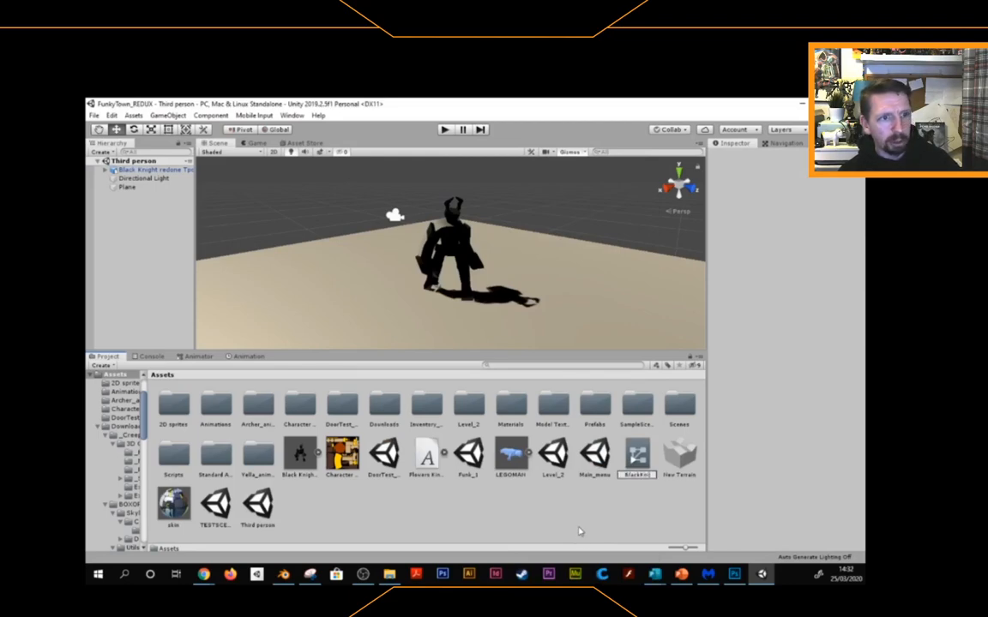
pyautogui.write('ght_')
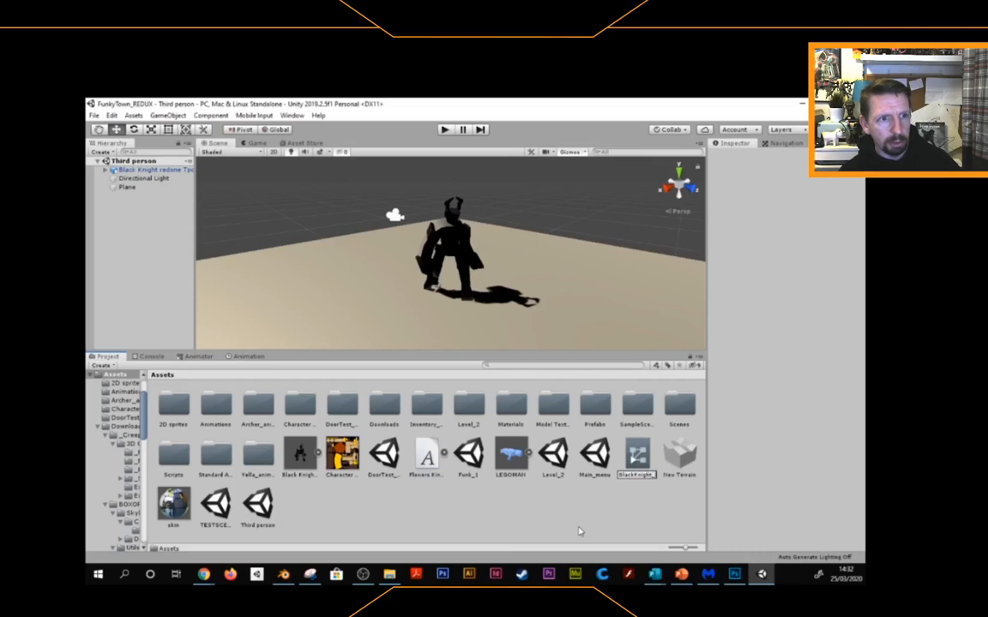
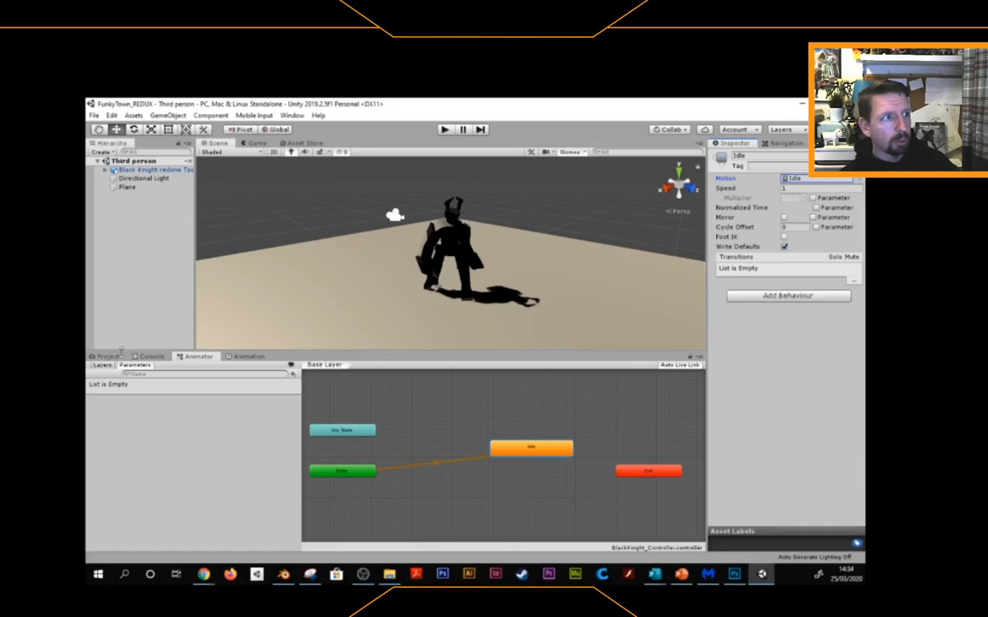
# - Assign BlackKnight_Controller as the controller of the Black Knight object's Animator component
pyautogui.click(107, 356)
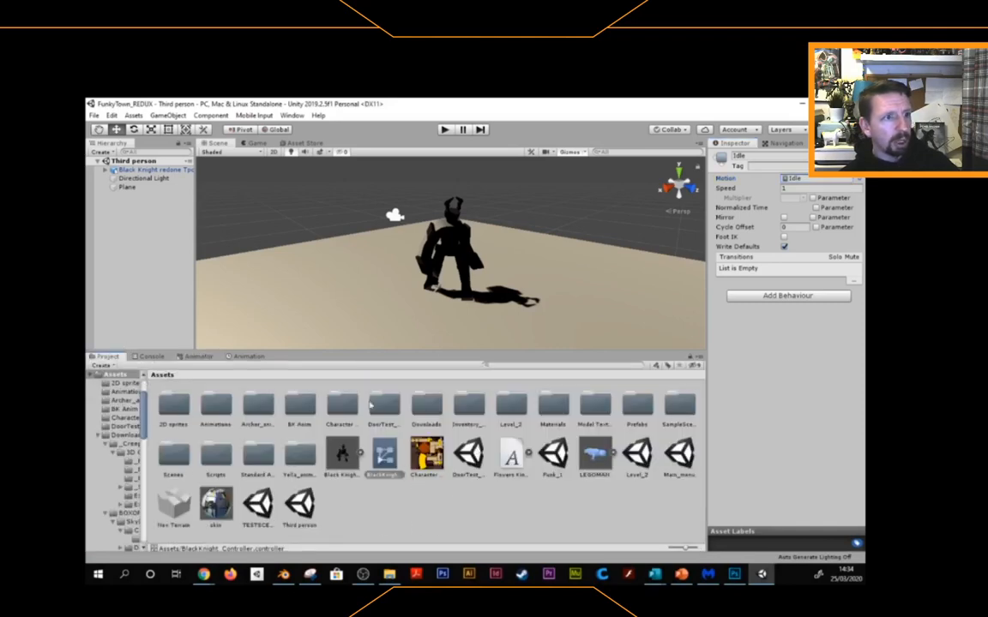
pyautogui.click(146, 171)
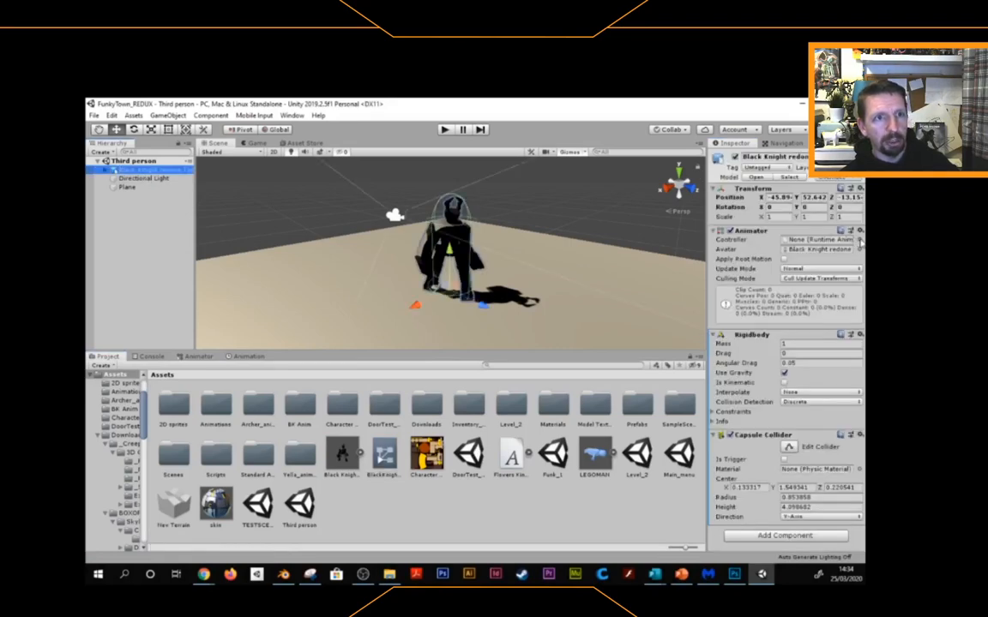
pyautogui.click(860, 240)
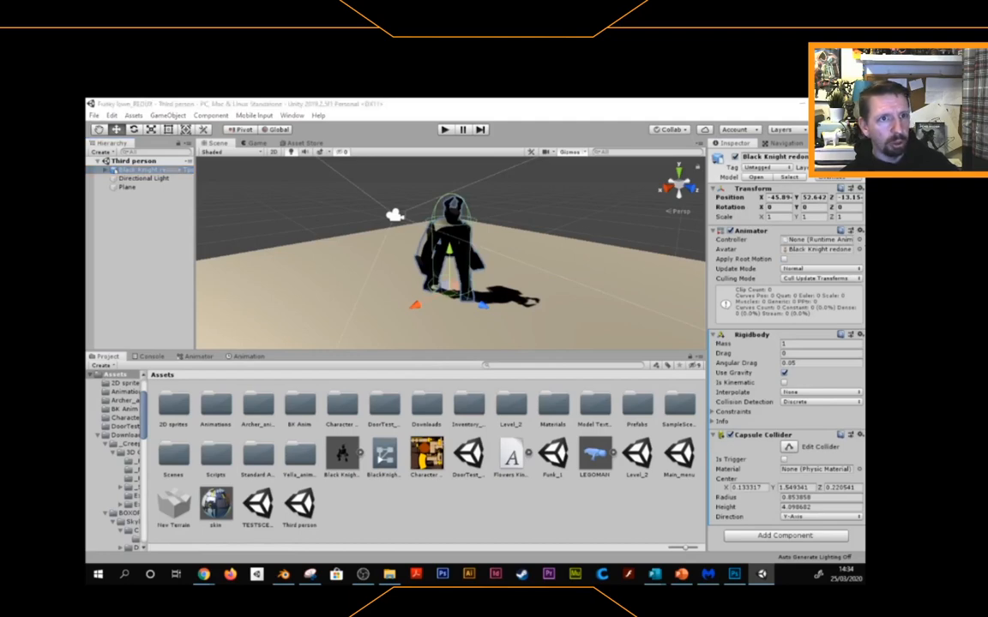
pyautogui.press('Return')
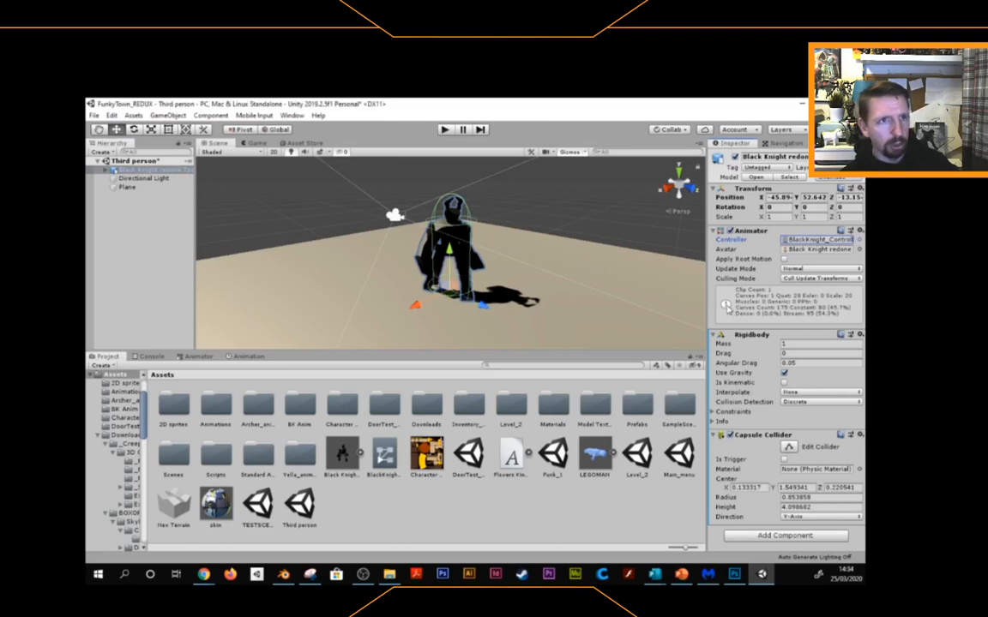
# - Open the BK Anim folder inside the project's Assets
pyautogui.moveTo(892, 347)
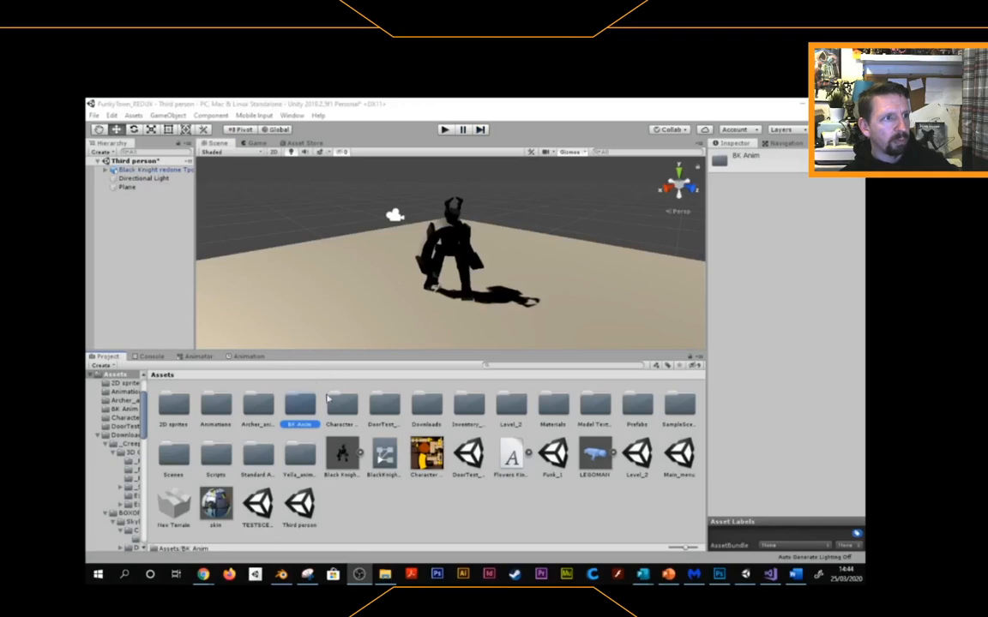
pyautogui.doubleClick(339, 416)
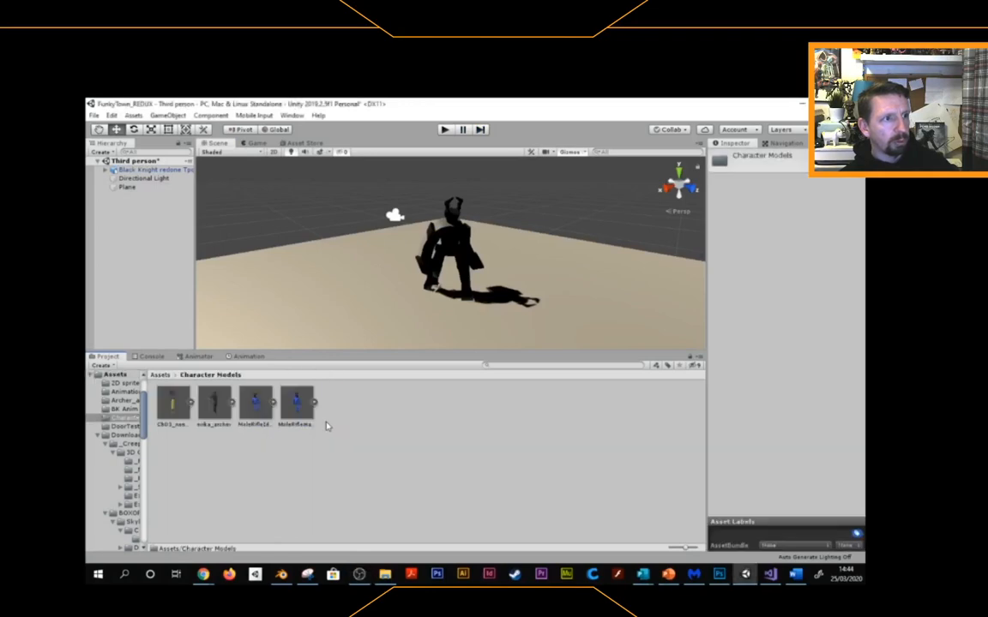
pyautogui.click(160, 374)
pyautogui.doubleClick(301, 408)
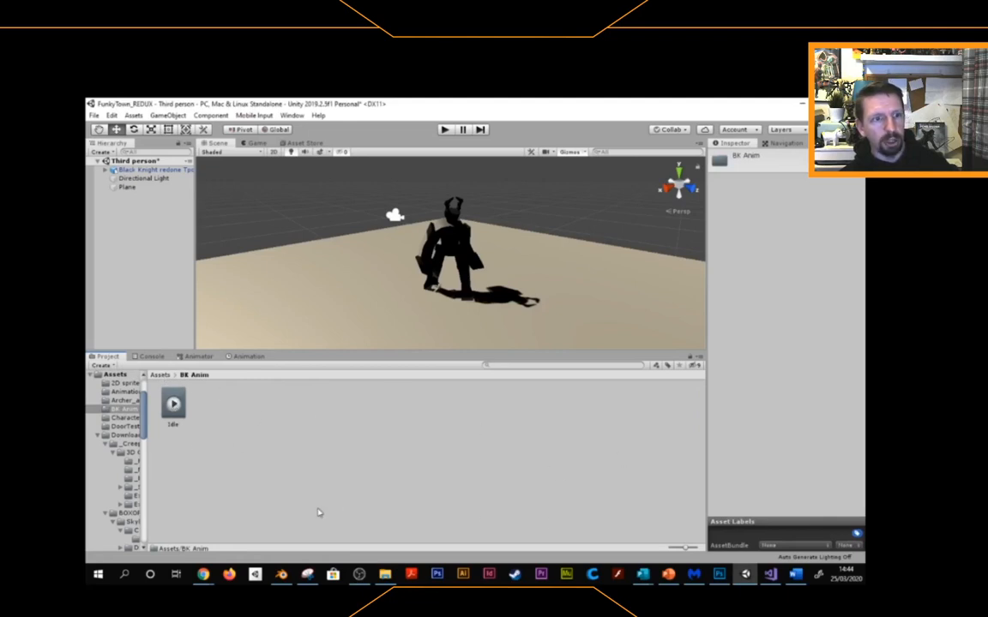
# - Switch to Mixamo, search for "walk" and apply the third Walking animation to the Black Knight with In Place enabled
pyautogui.moveTo(202, 576)
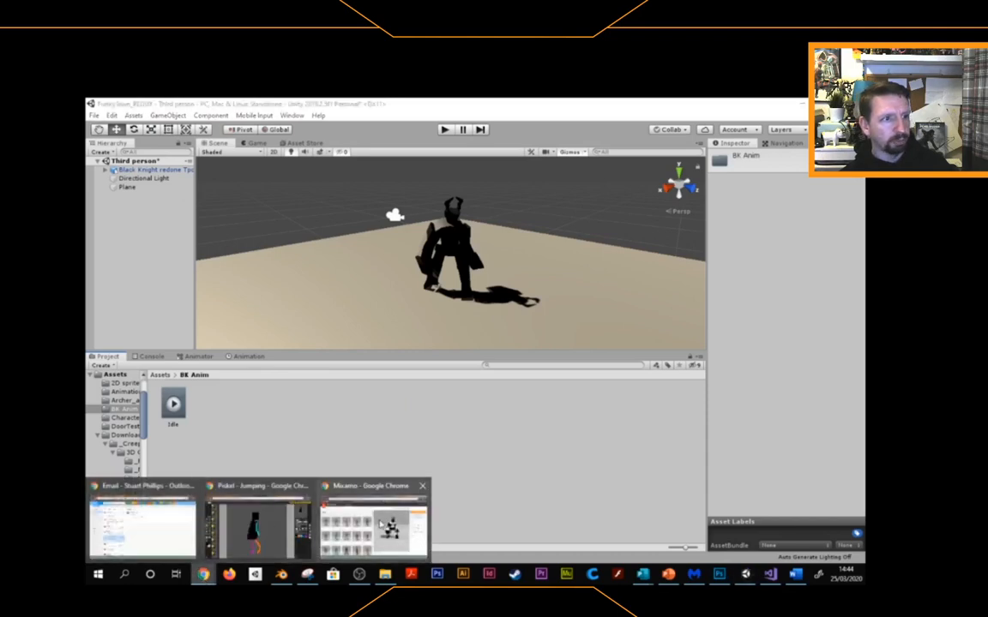
pyautogui.click(380, 525)
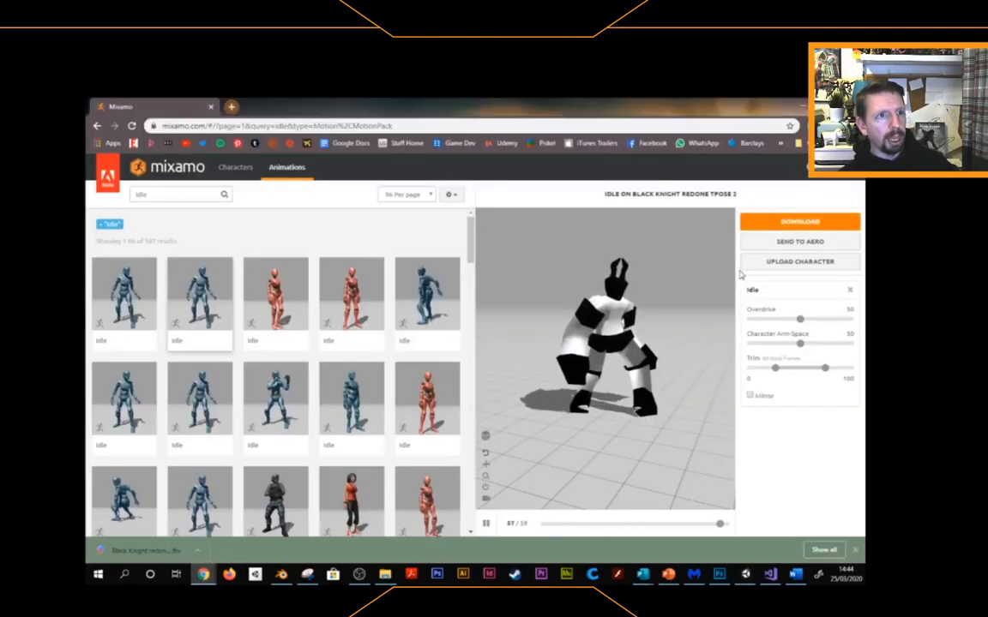
pyautogui.click(166, 196)
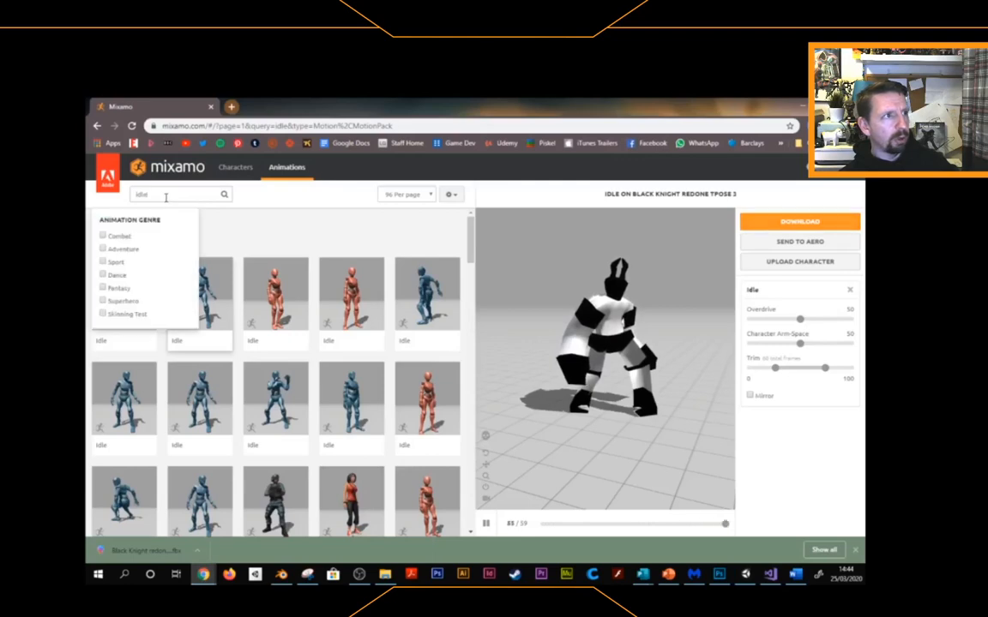
pyautogui.doubleClick(165, 195)
pyautogui.write('walk')
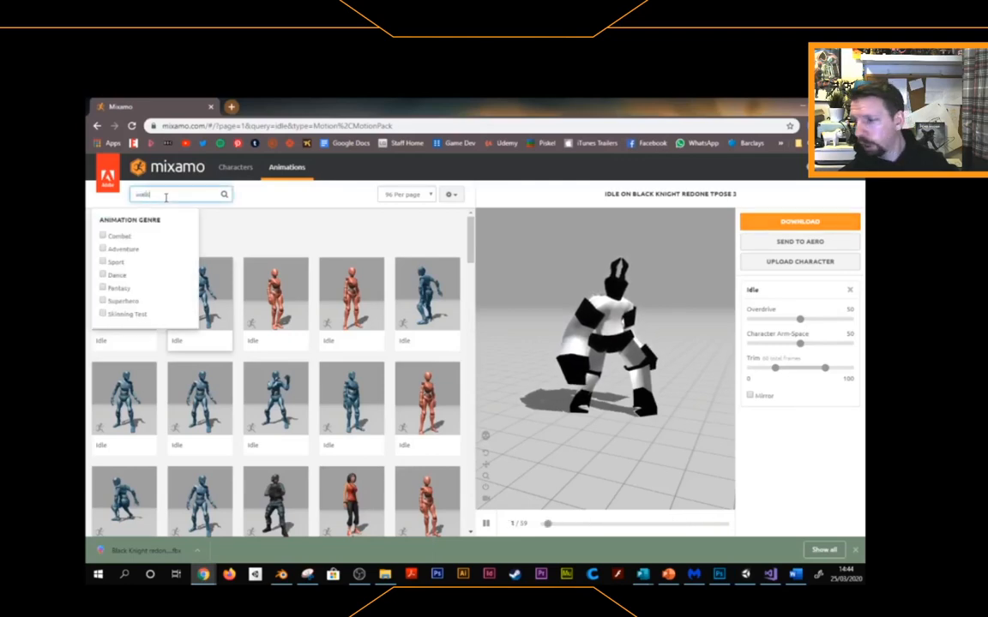
pyautogui.press('Return')
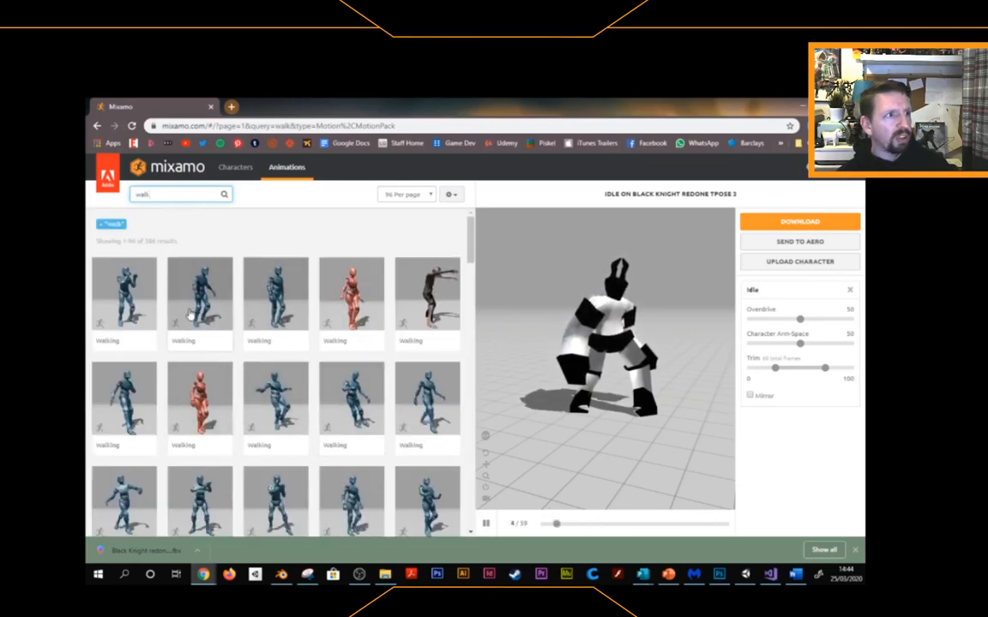
pyautogui.click(270, 319)
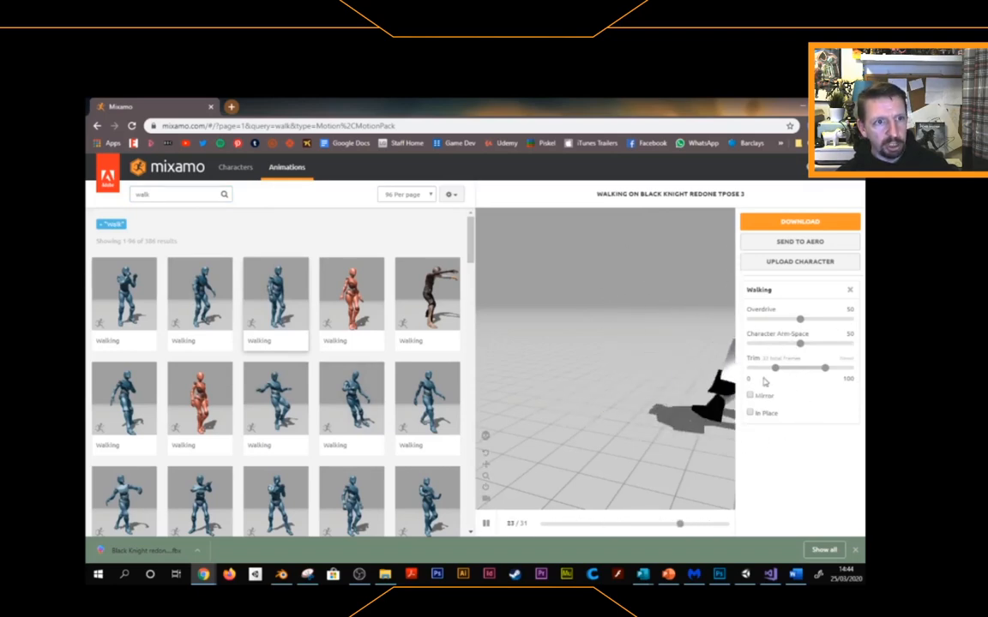
pyautogui.click(750, 412)
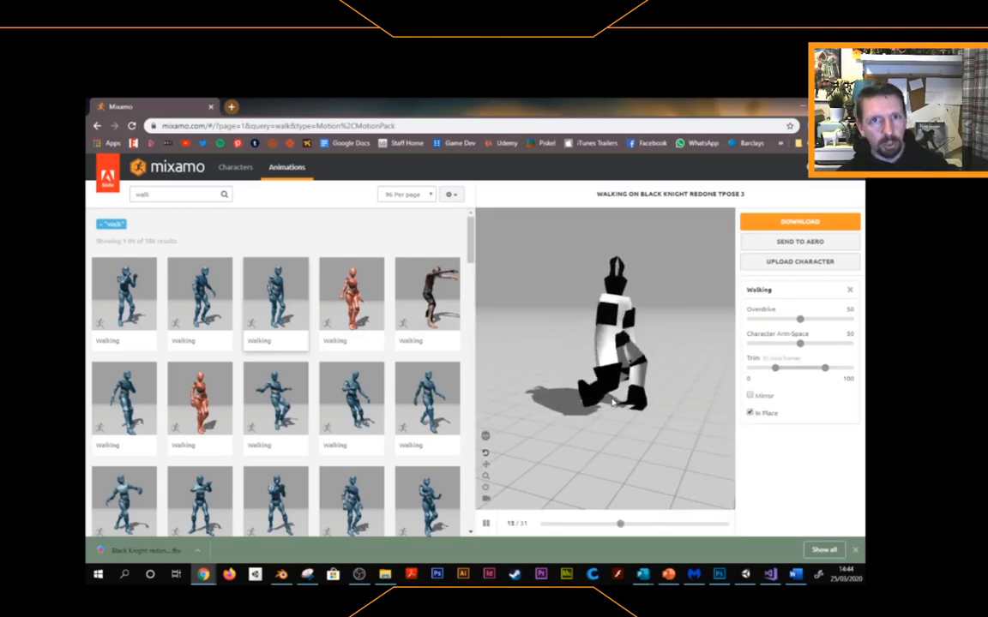
# - Download the Walking animation in FBX for Unity format, without skin, at 30 frames per second
pyautogui.click(788, 223)
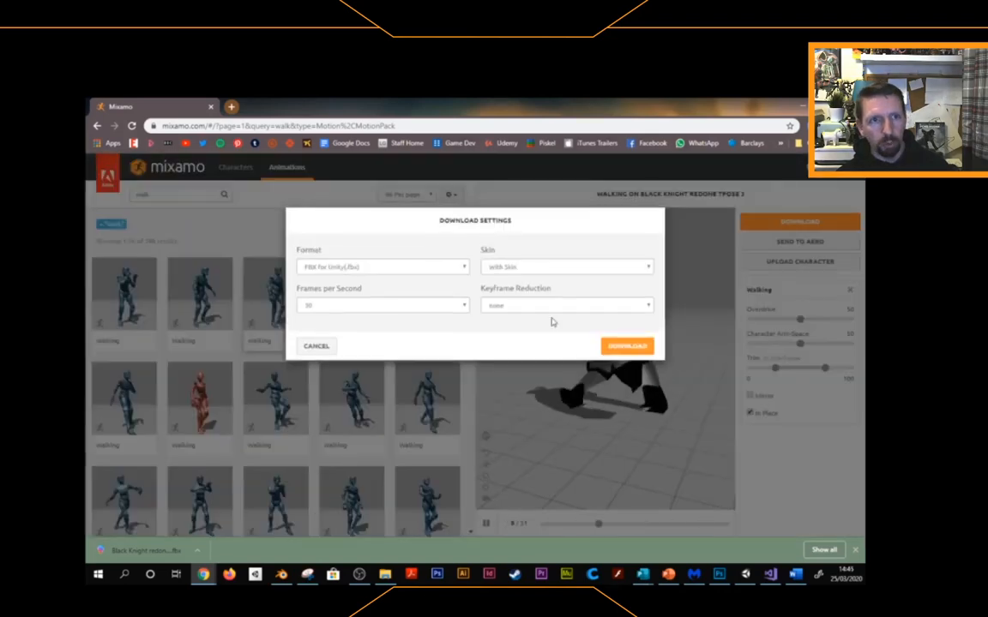
pyautogui.click(551, 273)
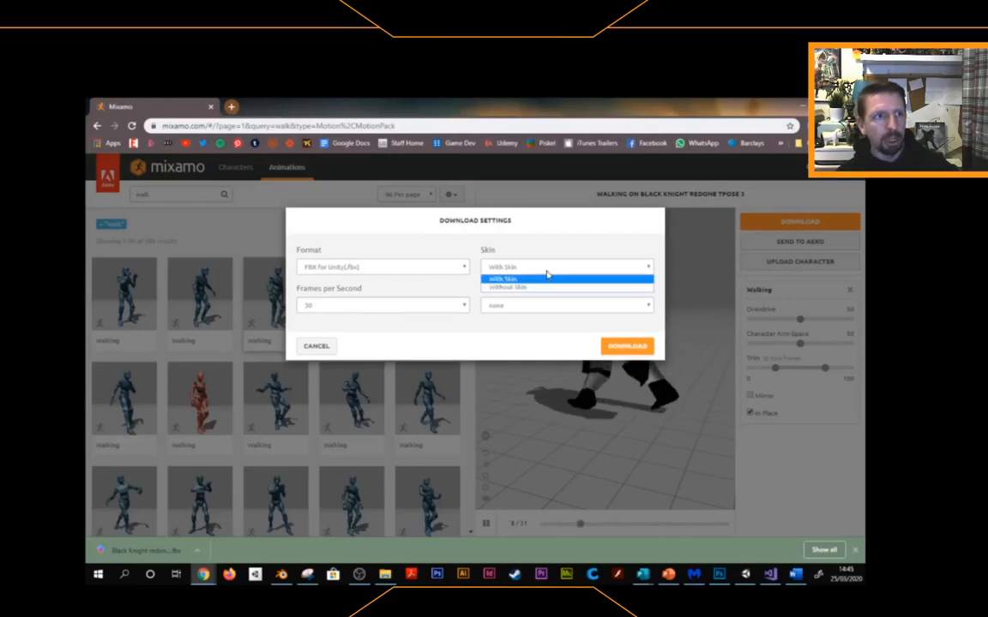
pyautogui.click(545, 286)
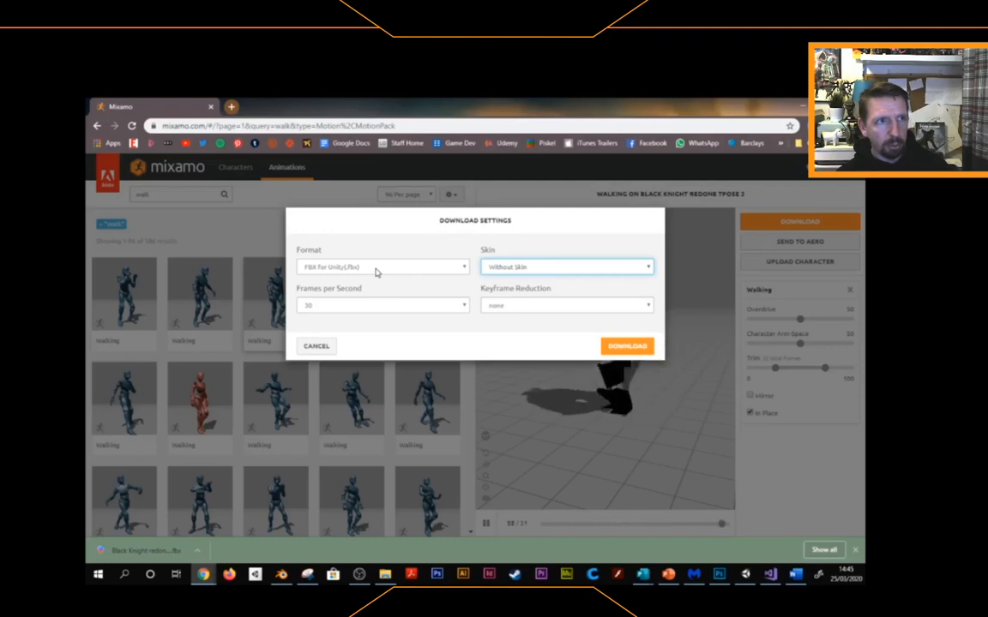
pyautogui.click(626, 346)
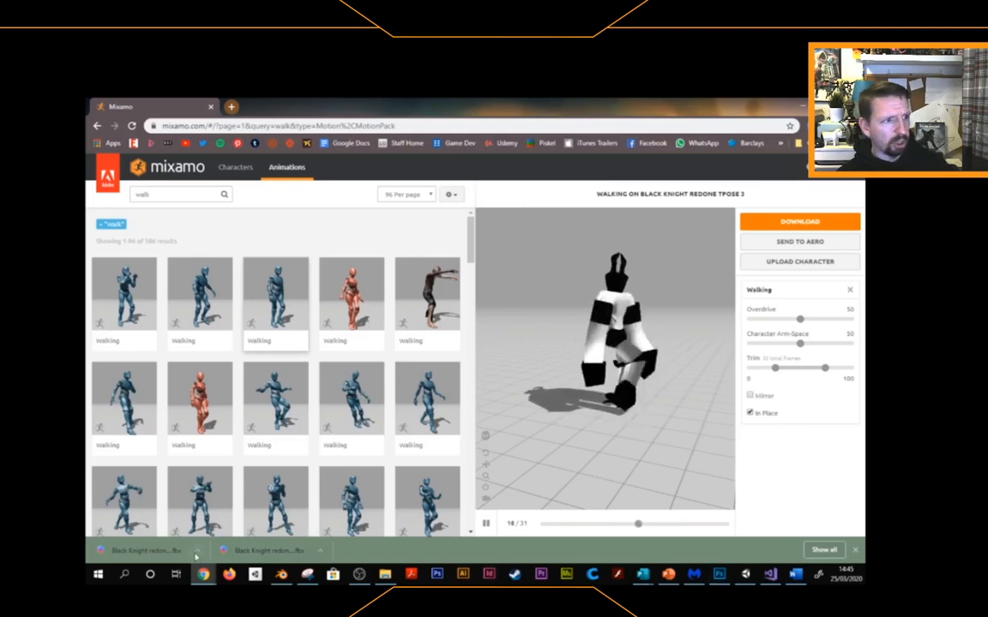
# - Locate the downloaded Walking FBX in its folder and import it into the BK Anim folder in Unity
pyautogui.click(196, 550)
pyautogui.click(207, 514)
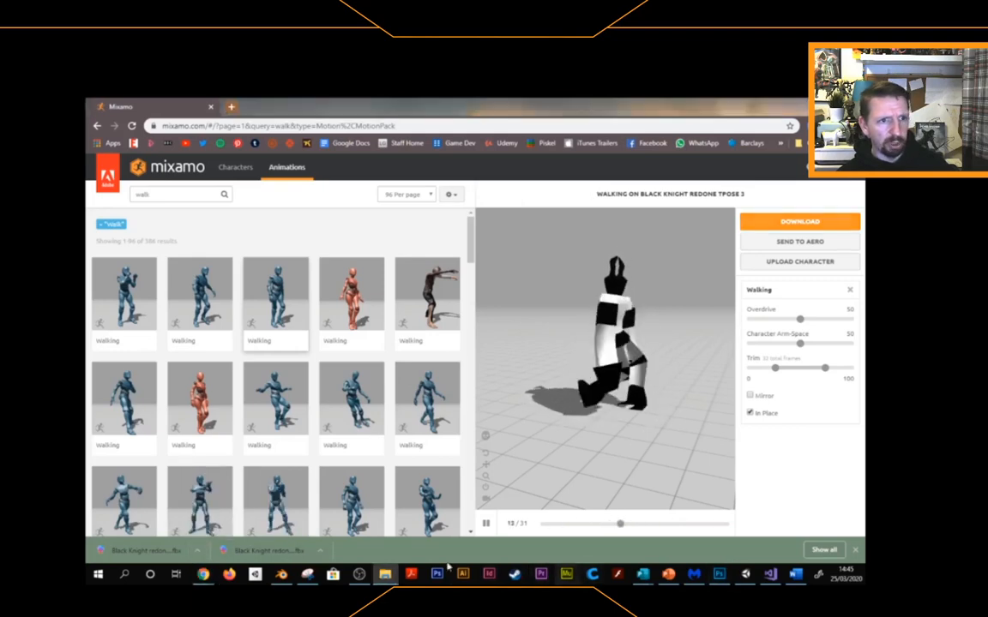
pyautogui.click(745, 575)
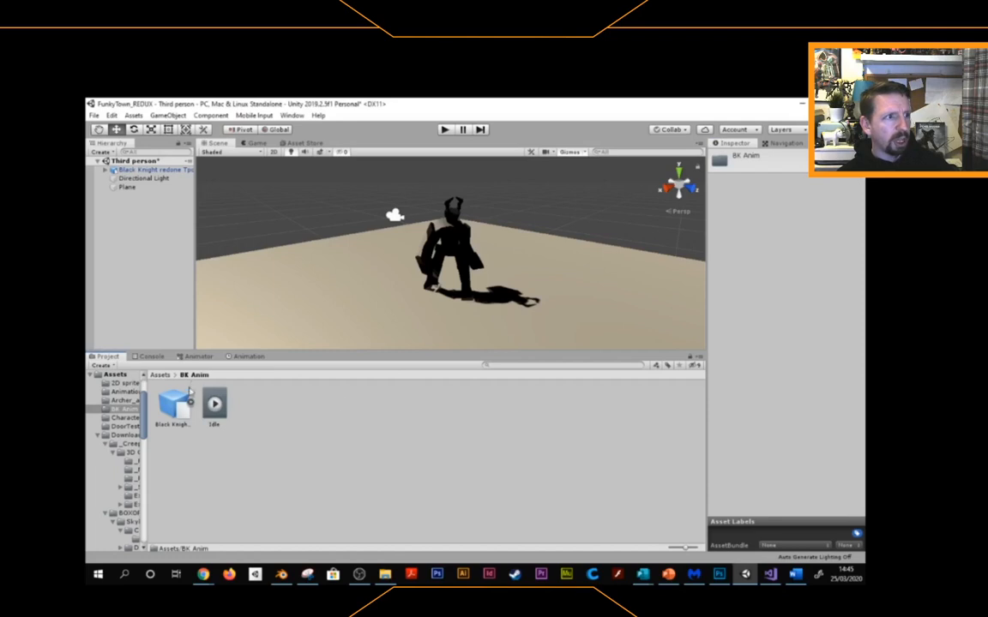
# - Duplicate the Walking clip from the imported Black Knight FBX as a standalone animation and collapse the FBX
pyautogui.click(190, 406)
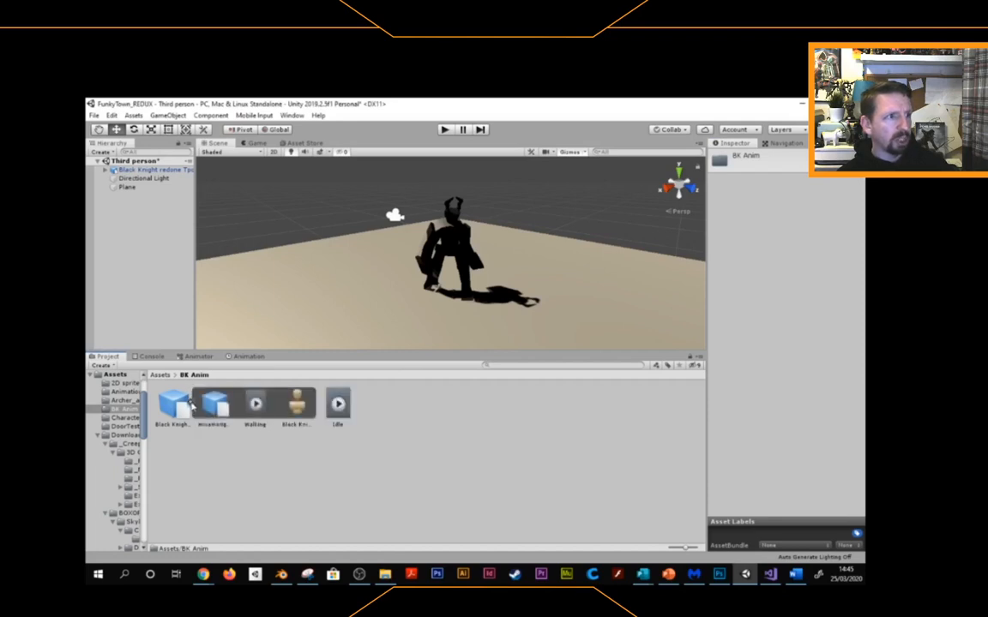
pyautogui.click(256, 405)
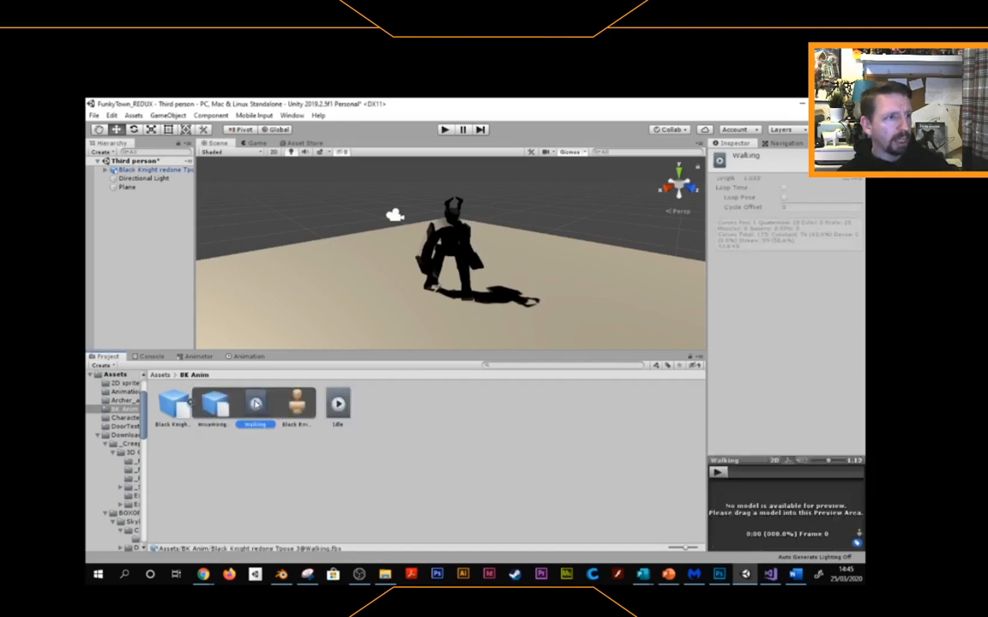
pyautogui.hotkey('ctrl', 'd')
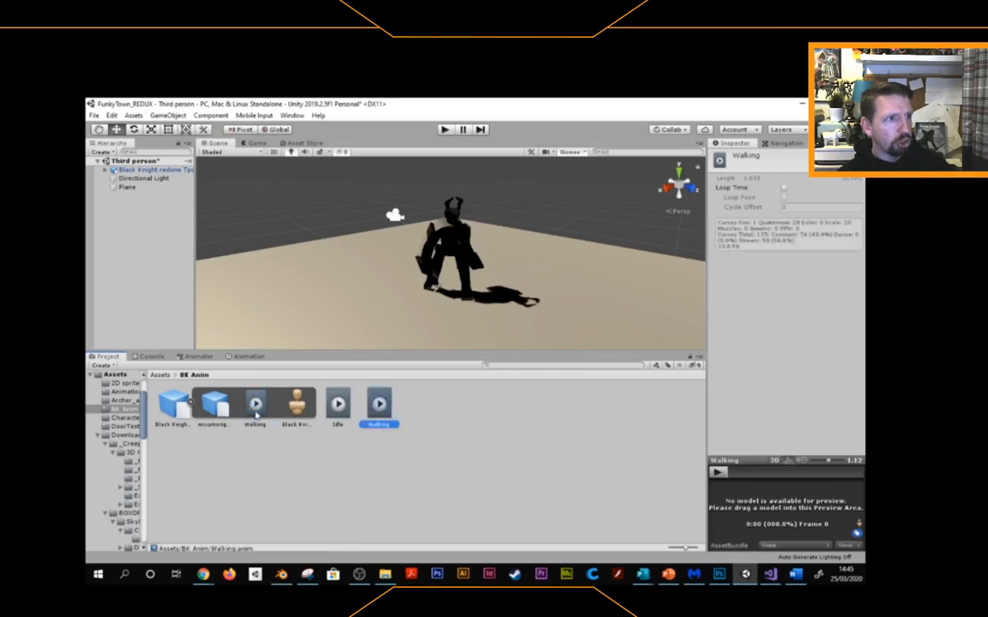
pyautogui.click(191, 404)
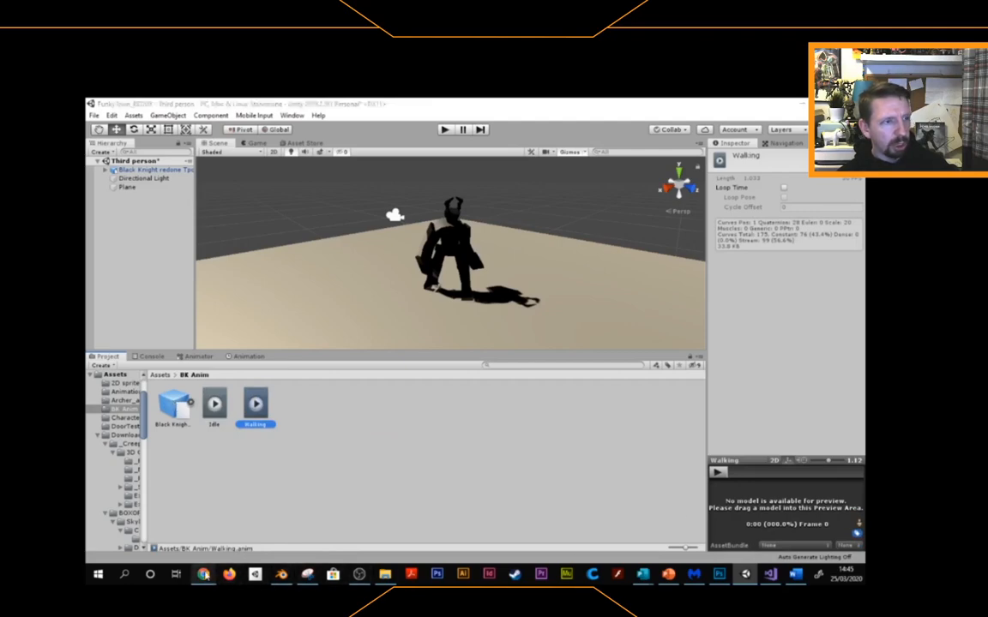
# - Return to Mixamo, search for "running" and apply the third Running animation to the Black Knight with In Place enabled
pyautogui.moveTo(203, 574)
pyautogui.click(374, 523)
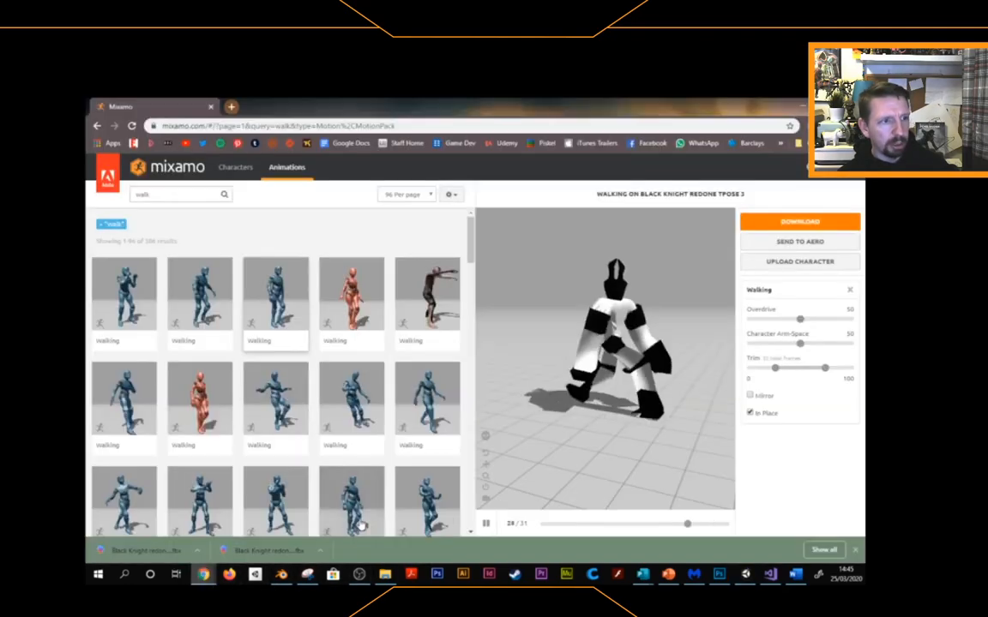
pyautogui.click(158, 195)
pyautogui.doubleClick(158, 195)
pyautogui.write('r')
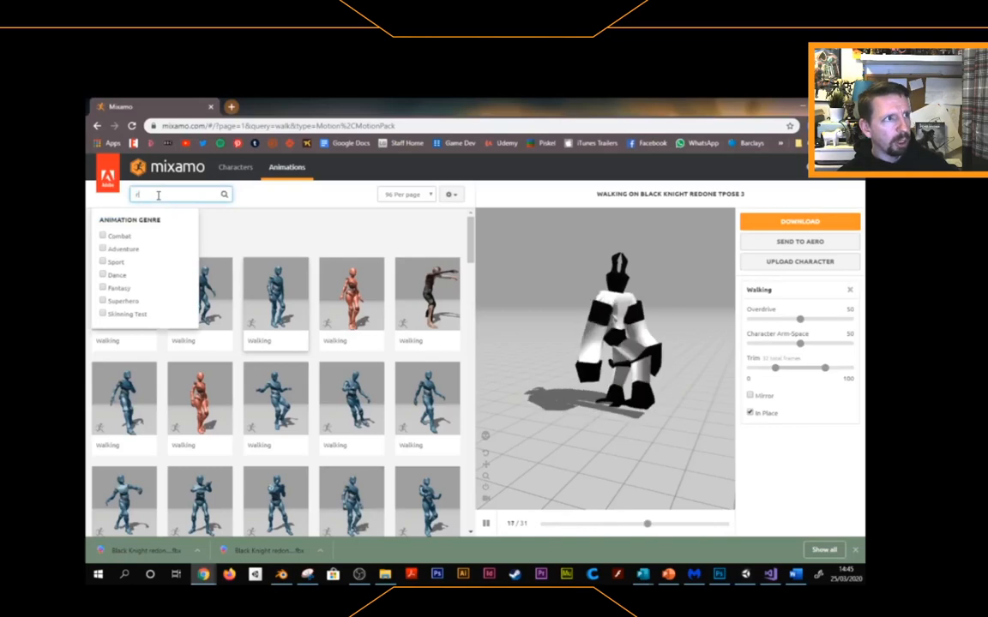
pyautogui.write('unning')
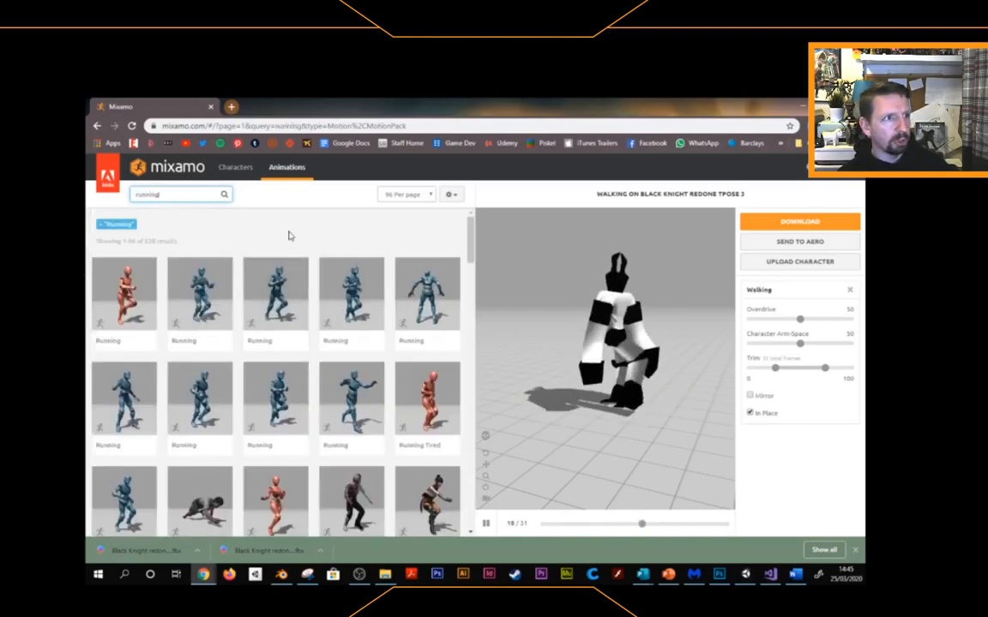
pyautogui.click(271, 333)
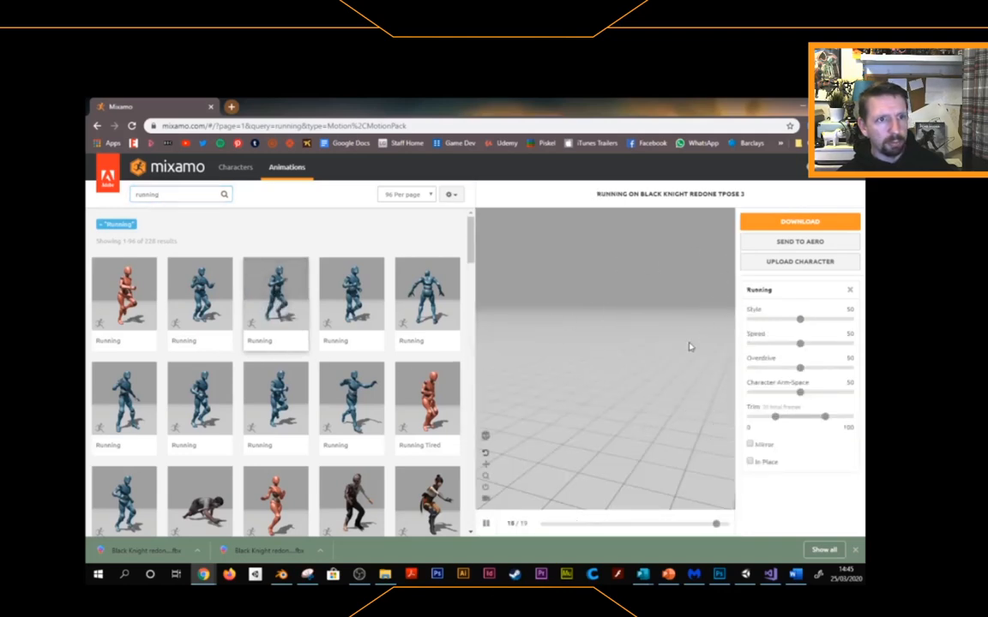
pyautogui.click(751, 463)
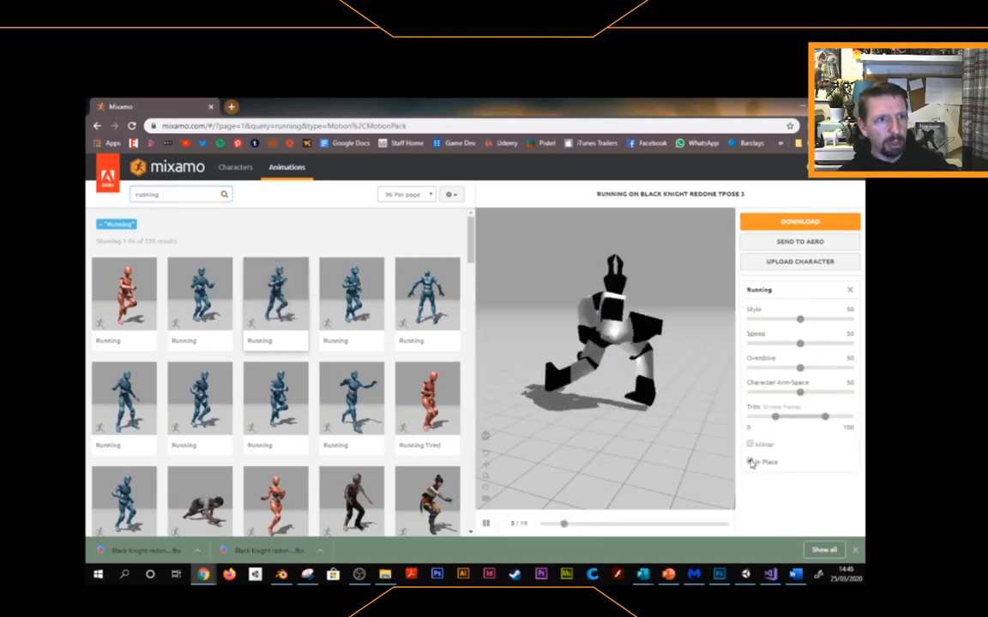
# - Download the Running animation as FBX for Unity without skin and import the file into Unity's BK Anim folder
pyautogui.click(781, 221)
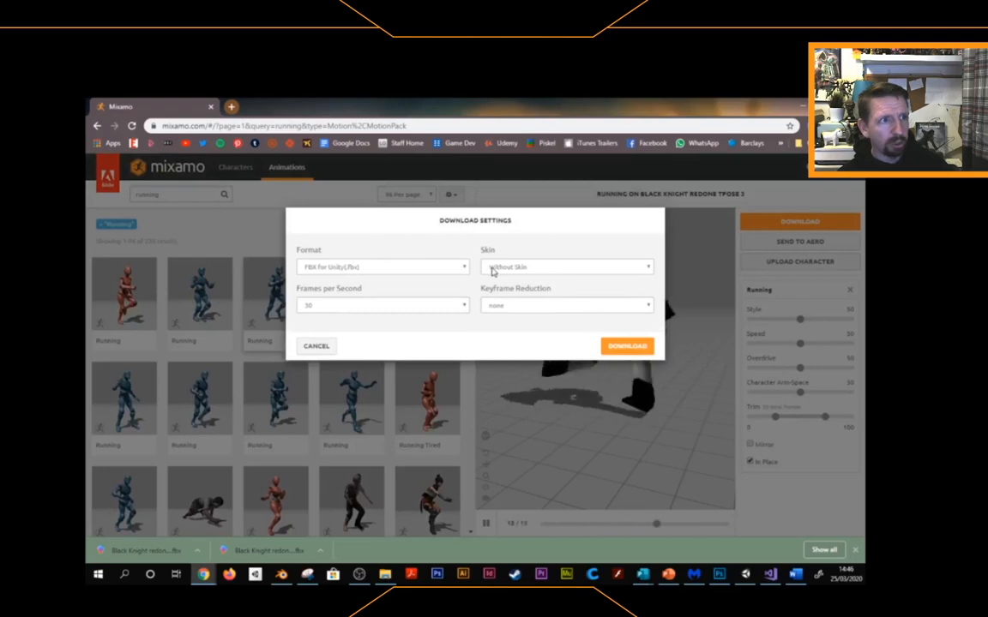
pyautogui.click(611, 347)
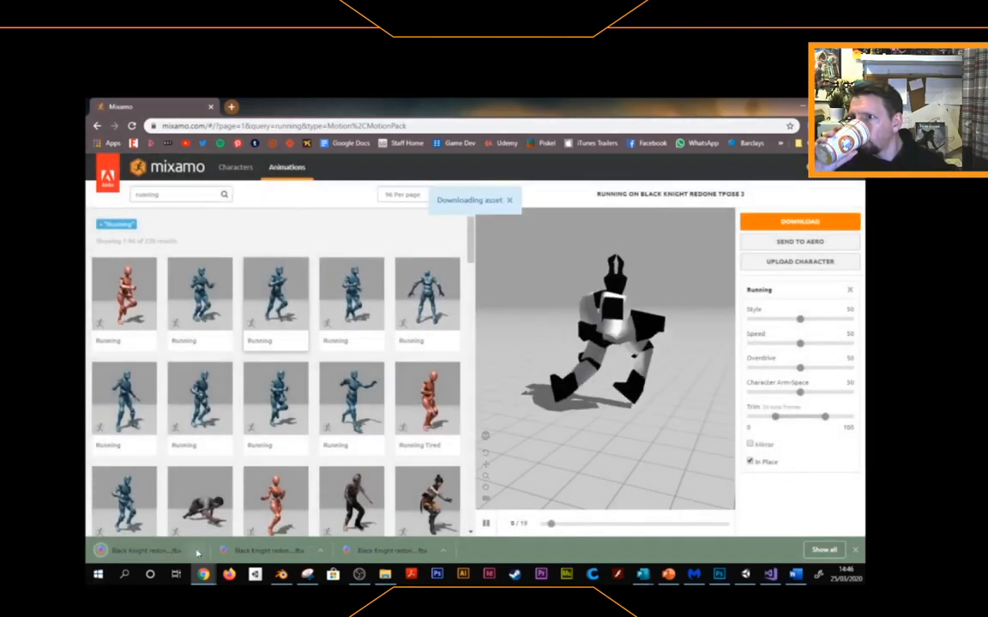
pyautogui.hotkey('alt', 'Tab')
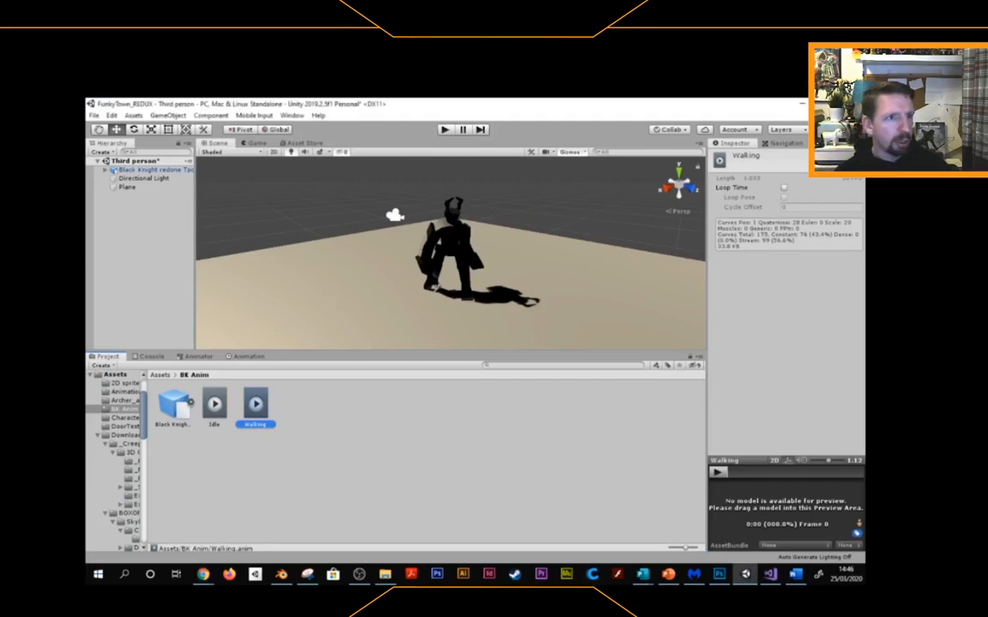
pyautogui.hotkey('alt', 'Tab')
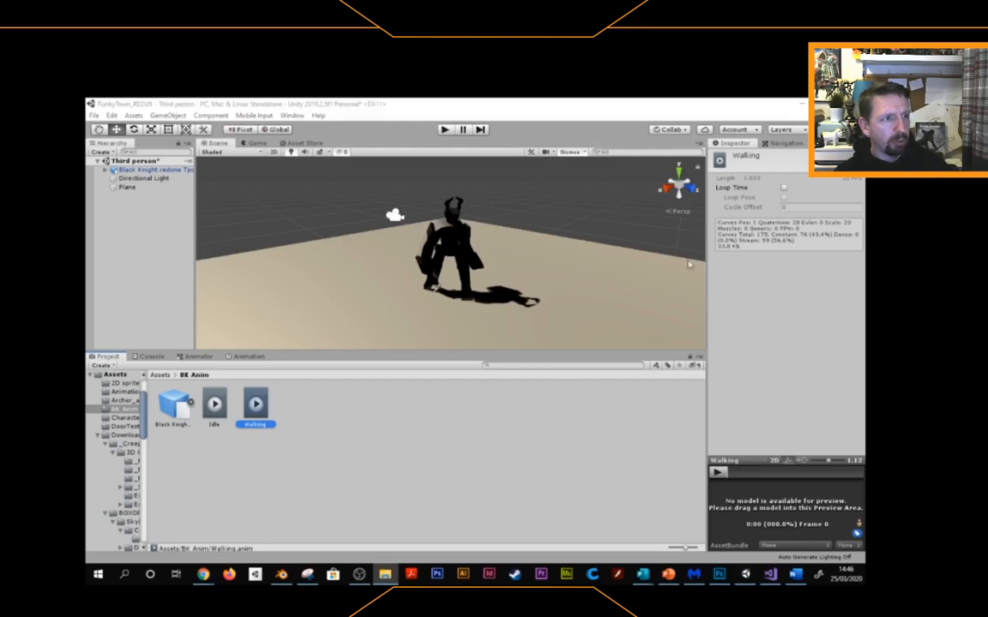
pyautogui.moveTo(203, 577)
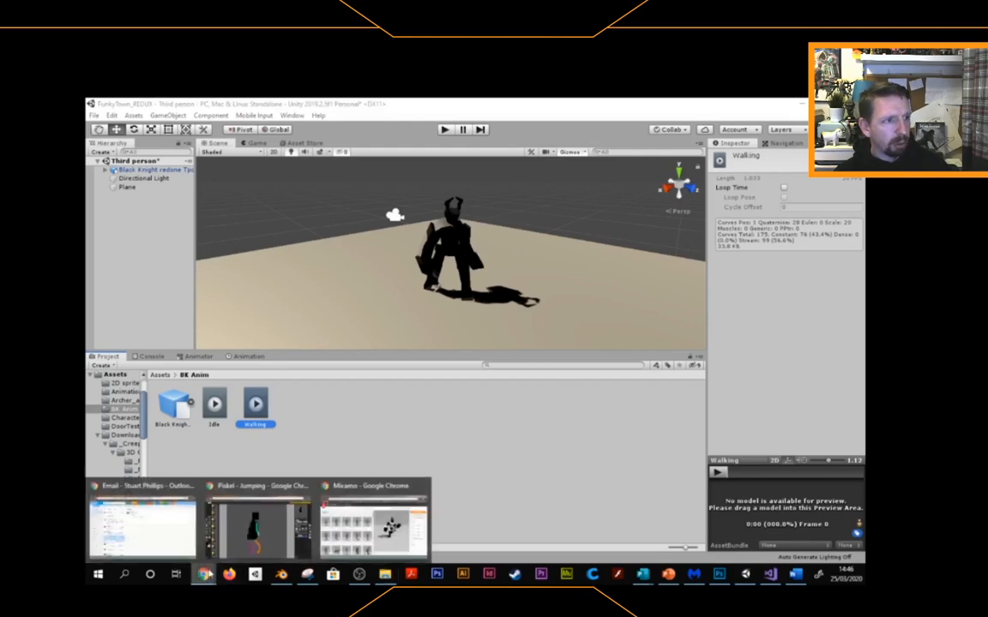
pyautogui.click(369, 523)
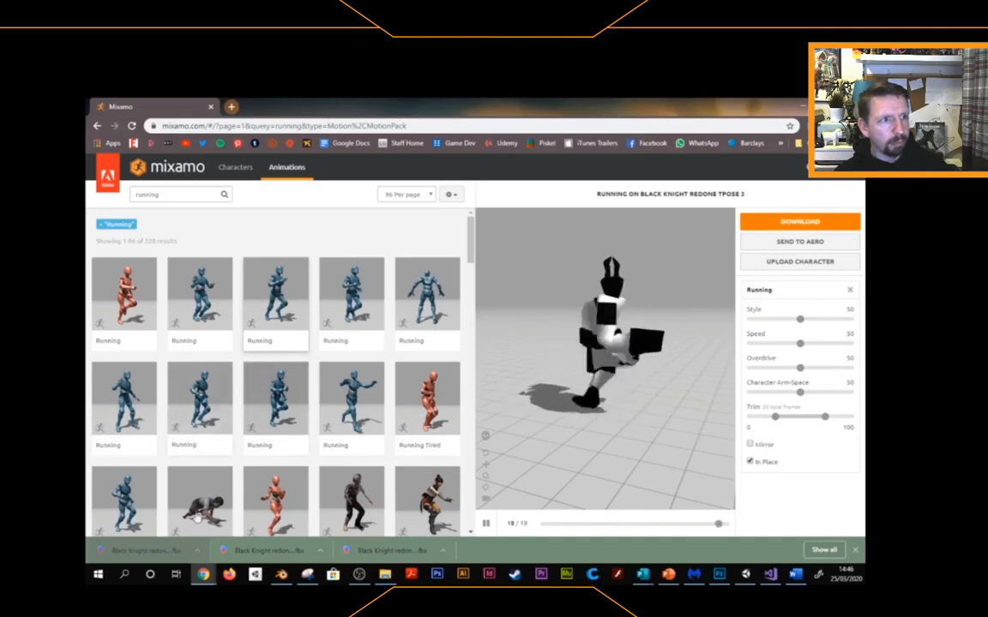
pyautogui.click(197, 550)
pyautogui.click(221, 513)
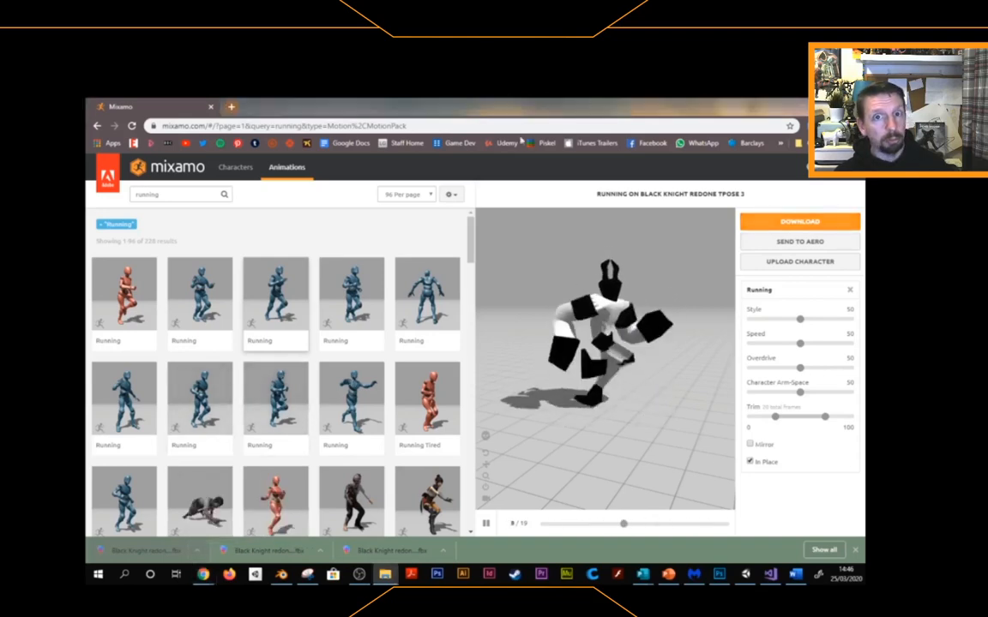
pyautogui.click(745, 574)
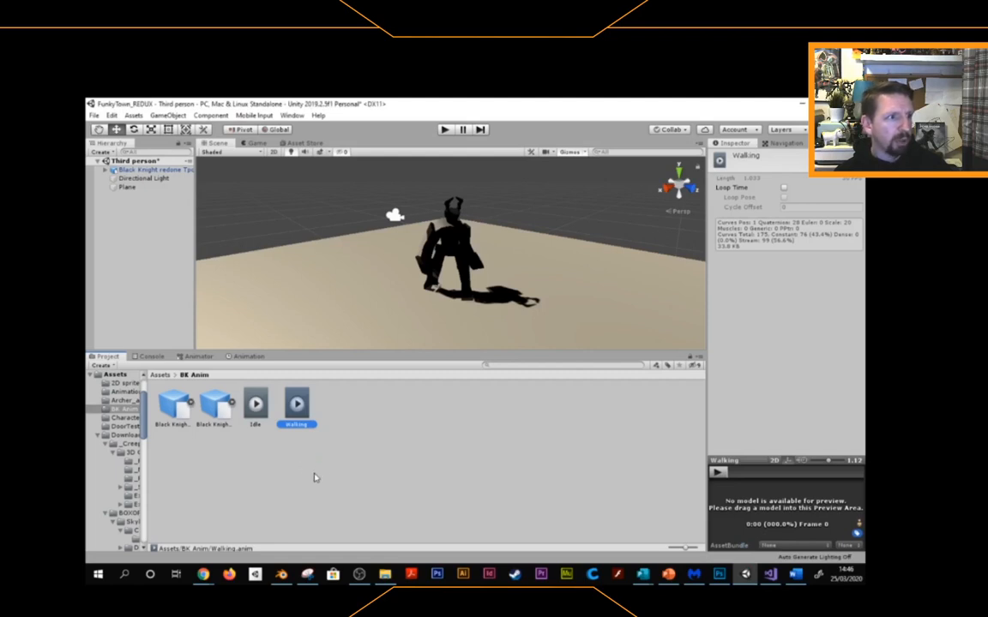
# - Duplicate the Running clip from its imported FBX as a standalone animation in BK Anim and collapse the FBX
pyautogui.click(190, 404)
pyautogui.click(257, 406)
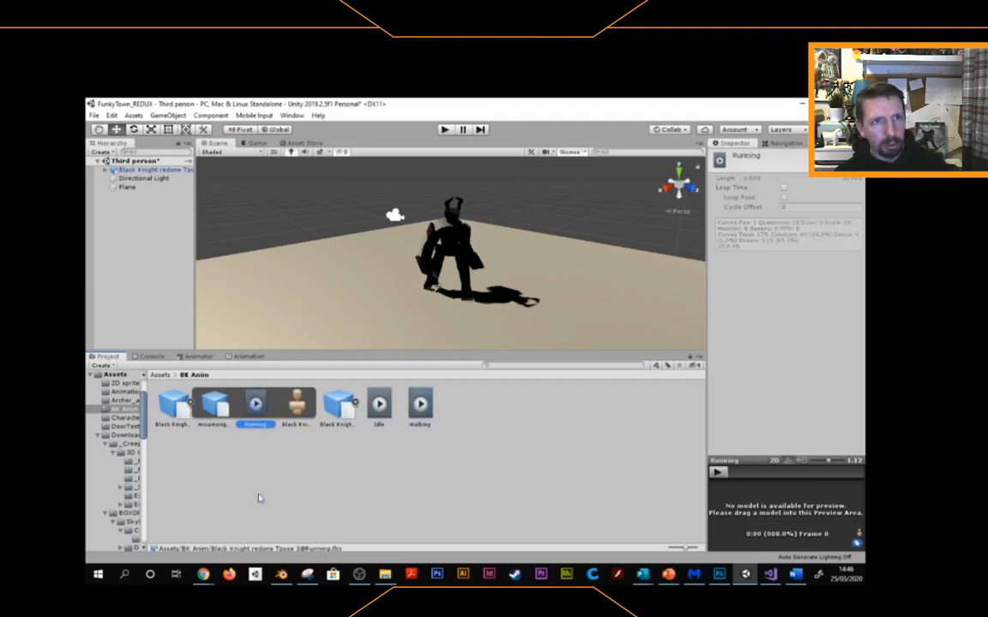
pyautogui.click(190, 405)
pyautogui.click(332, 479)
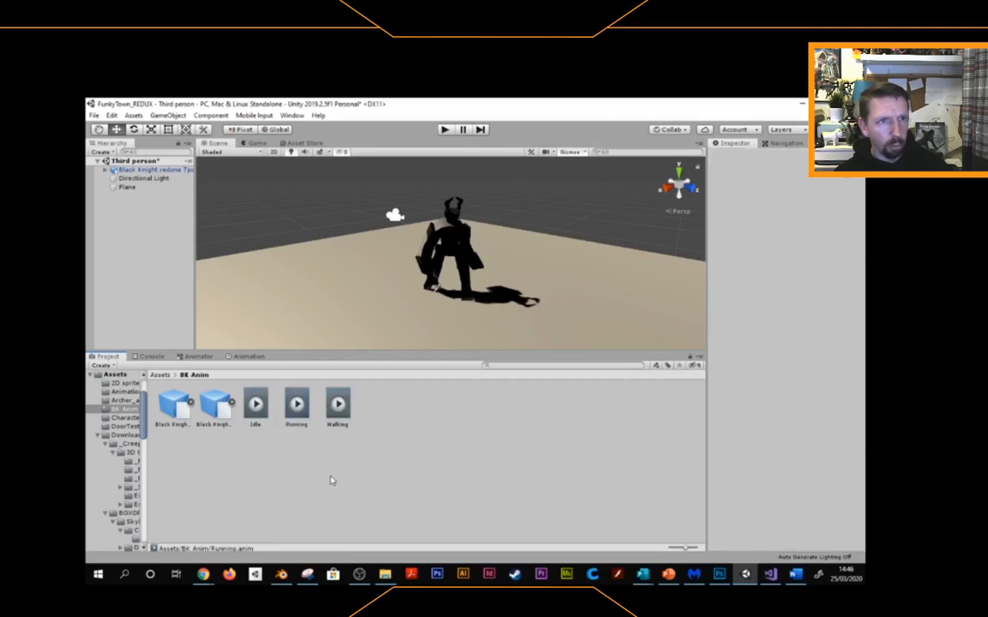
# - Switch back to Mixamo and search the animations for "jump"
pyautogui.moveTo(202, 574)
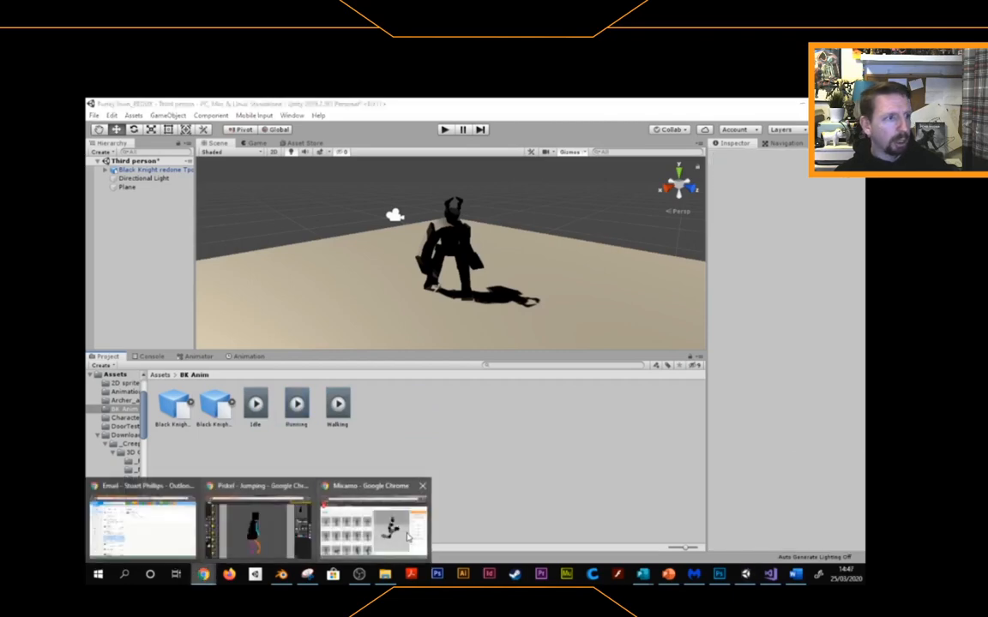
pyautogui.click(399, 532)
pyautogui.click(174, 194)
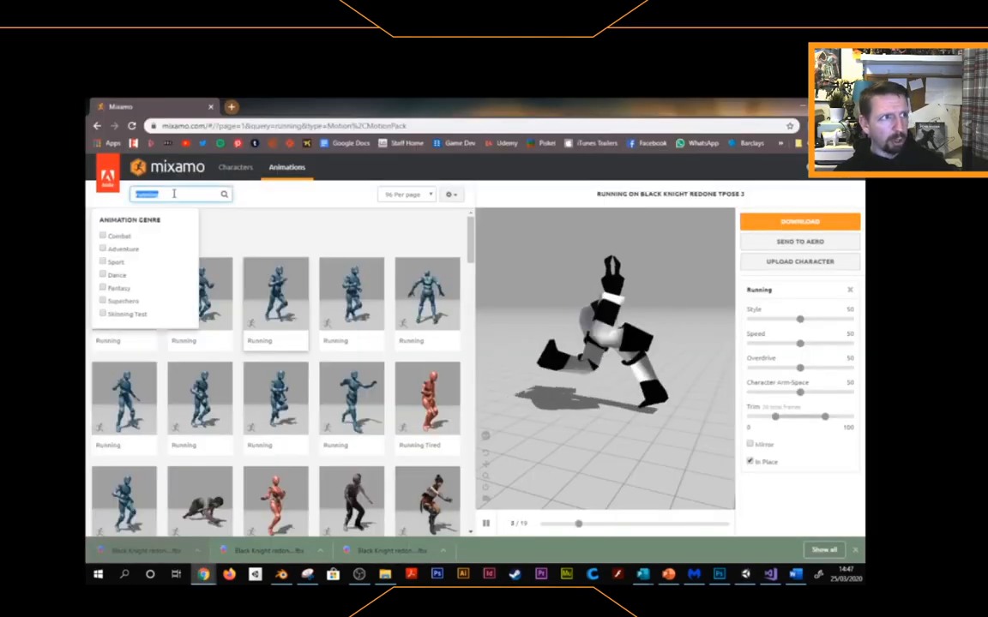
pyautogui.write('jump')
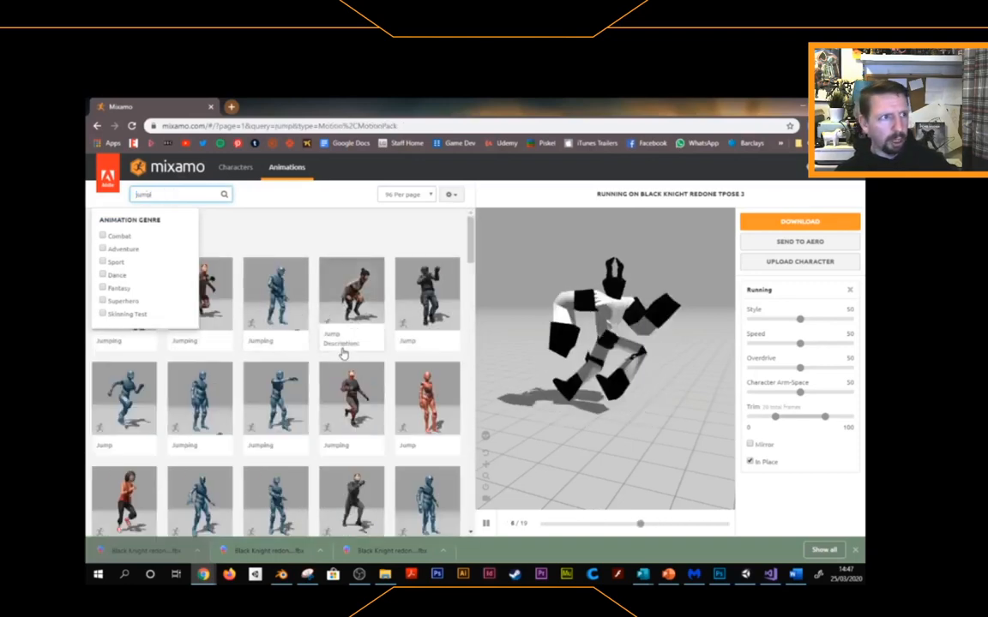
# - Preview two of the Jumping animations from the "jump" search results on the Black Knight
pyautogui.press('Return')
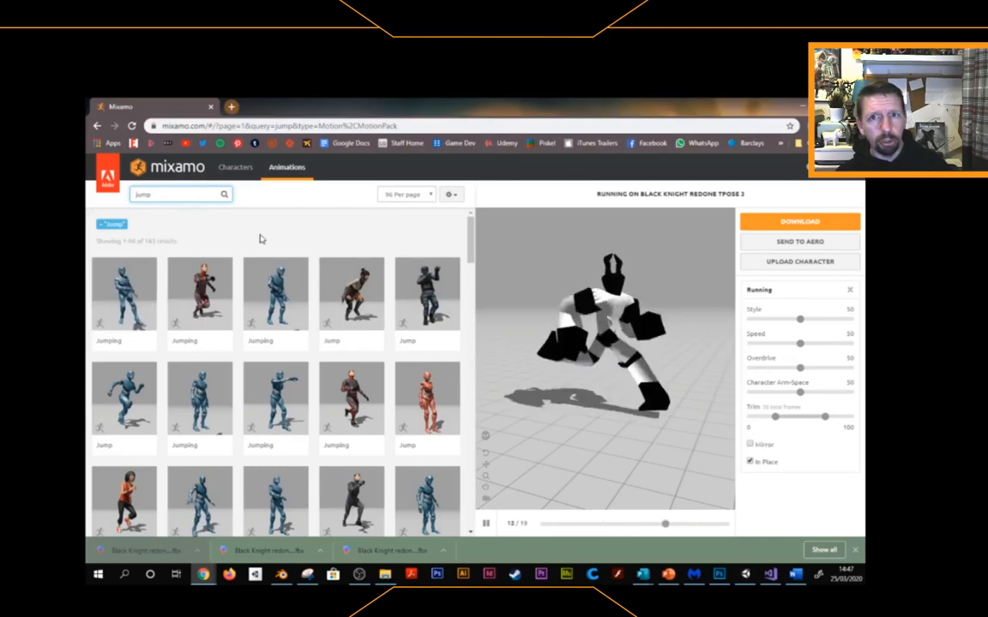
pyautogui.click(223, 408)
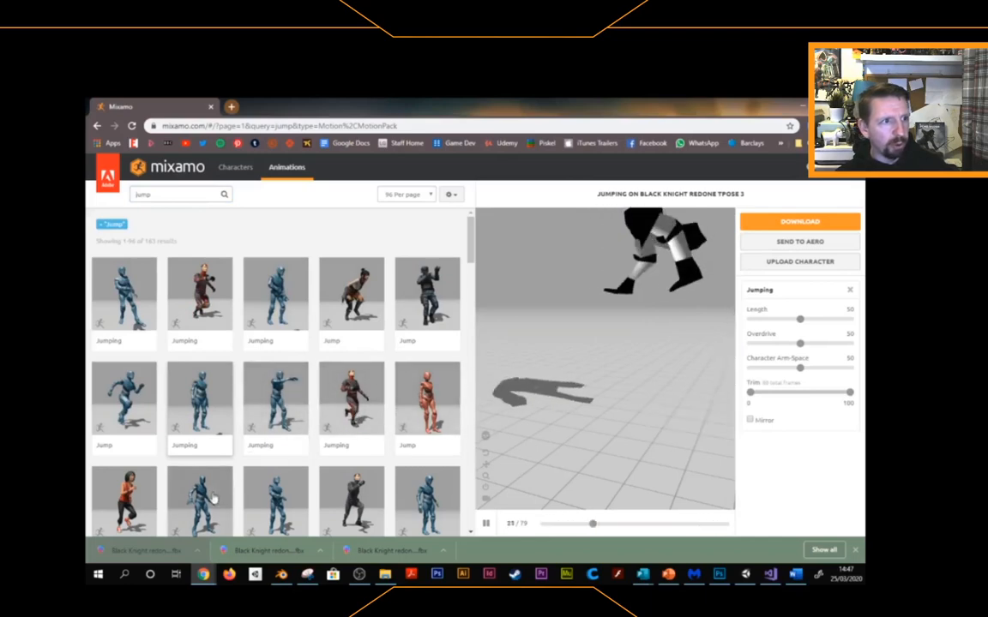
pyautogui.click(351, 397)
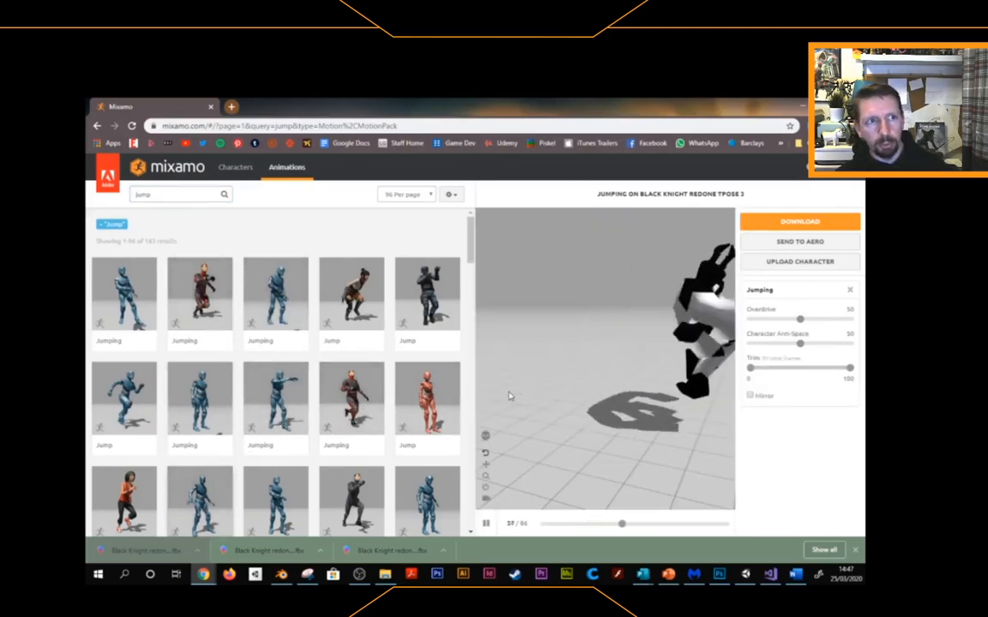
pyautogui.scroll(-2, 329, 417)
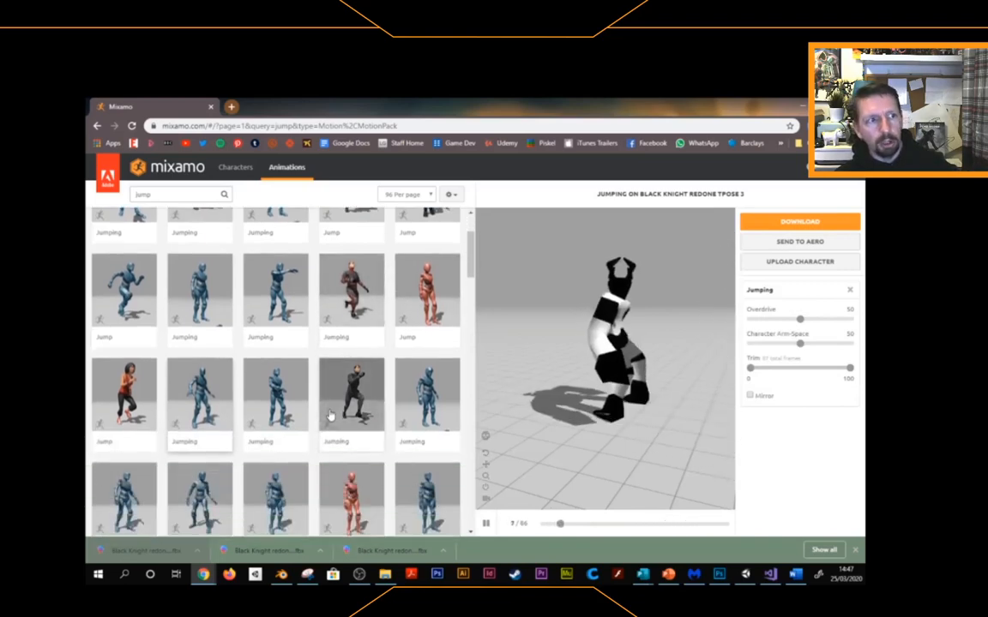
pyautogui.scroll(2, 276, 412)
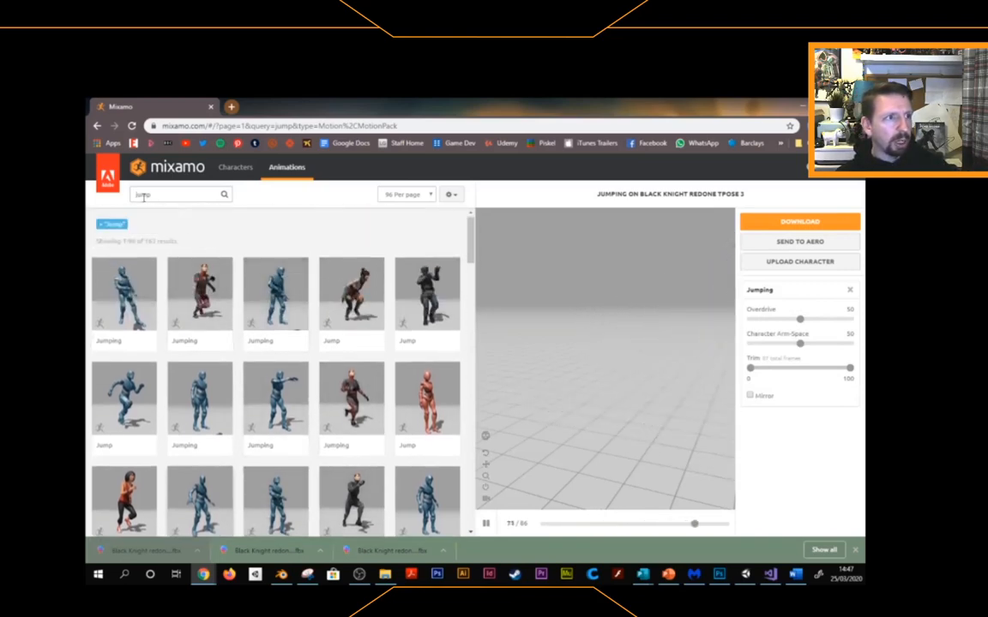
# - Narrow the animation search to "standing jump" and browse the matching clips
pyautogui.click(135, 195)
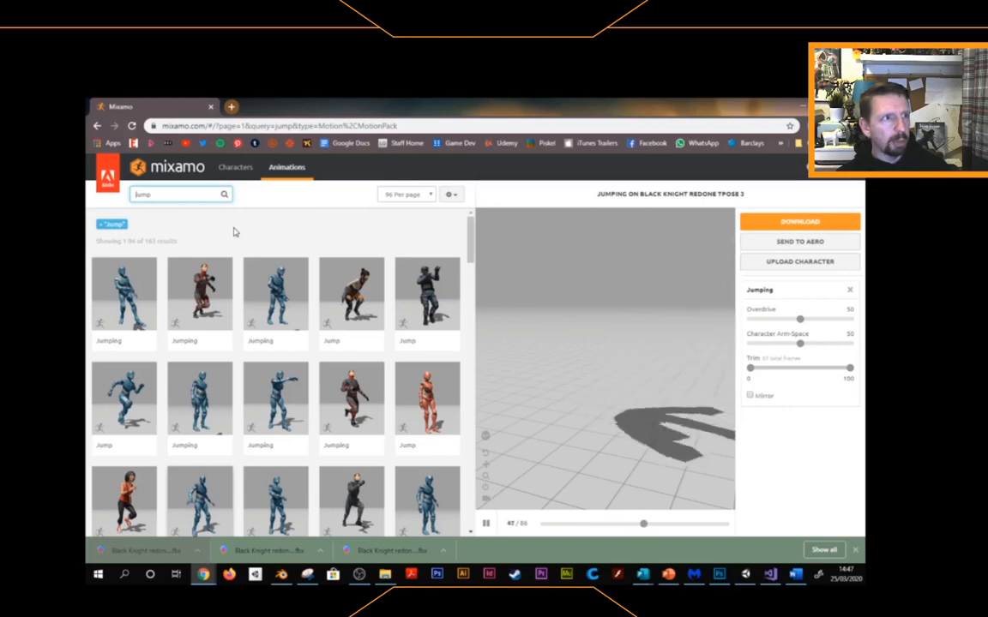
pyautogui.write('standing')
pyautogui.press('Return')
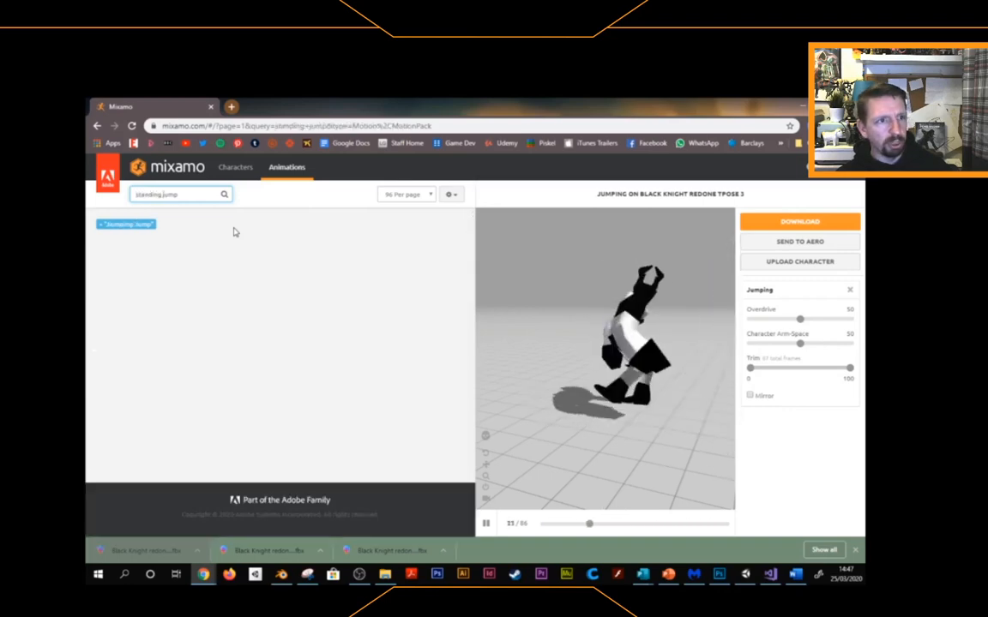
pyautogui.scroll(-3, 274, 322)
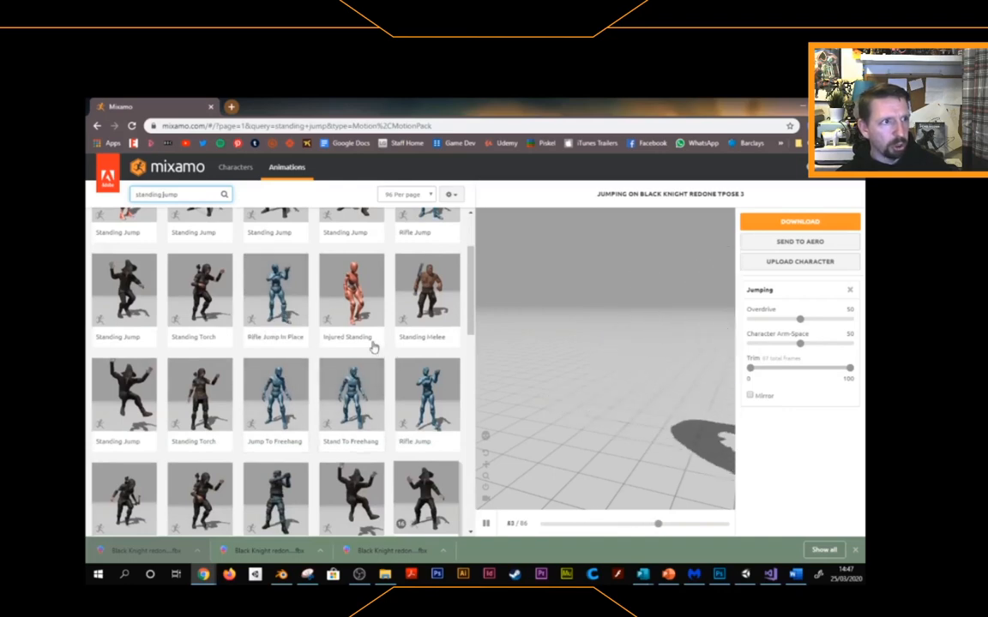
pyautogui.scroll(3, 306, 376)
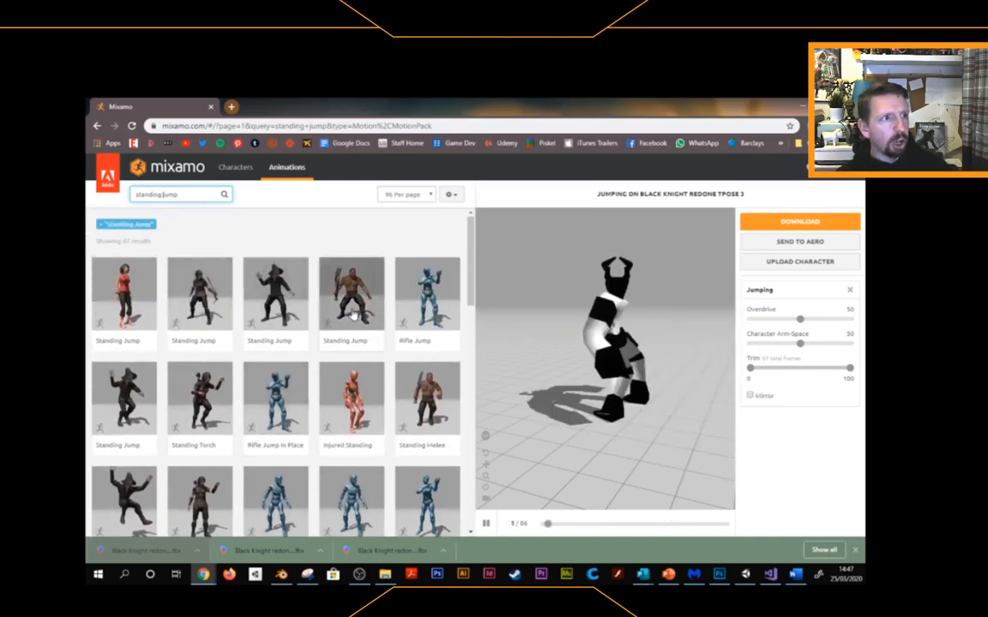
# - Apply the fourth Standing Jump animation to the Black Knight and download it as FBX for Unity without skin at 30 frames per second
pyautogui.click(333, 288)
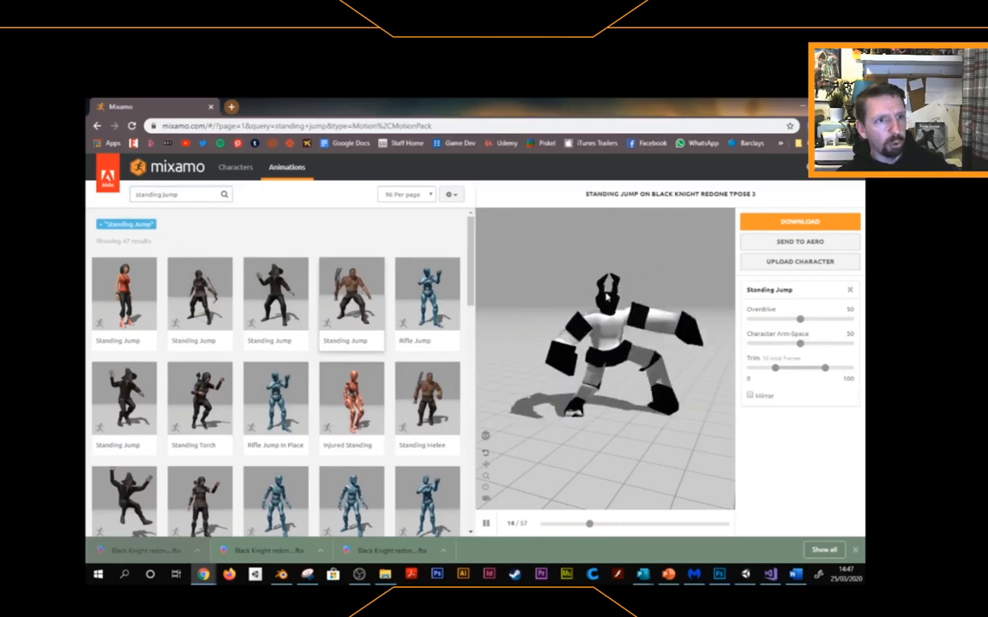
pyautogui.click(796, 222)
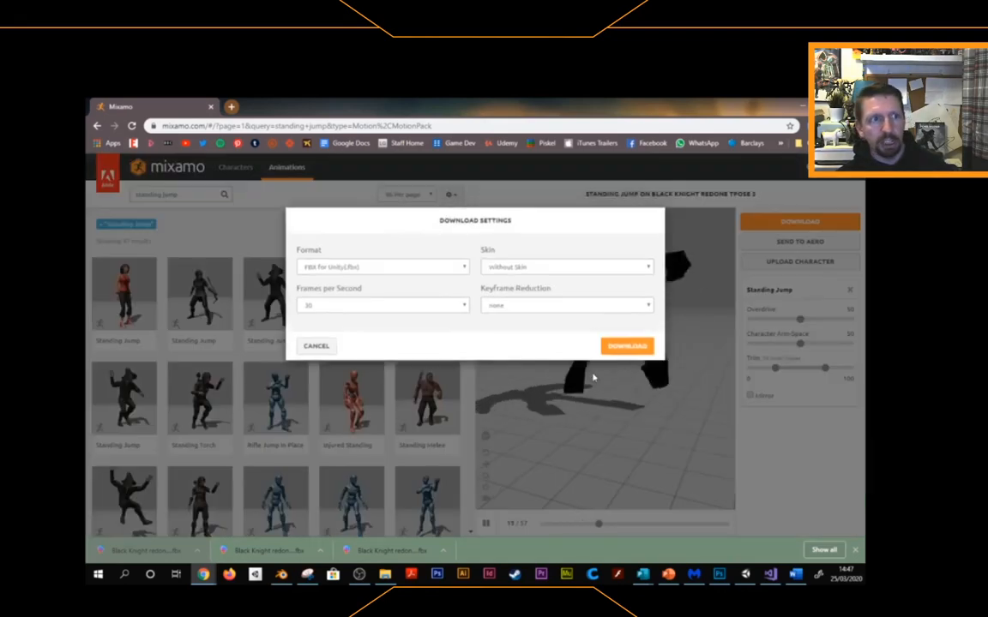
pyautogui.click(634, 346)
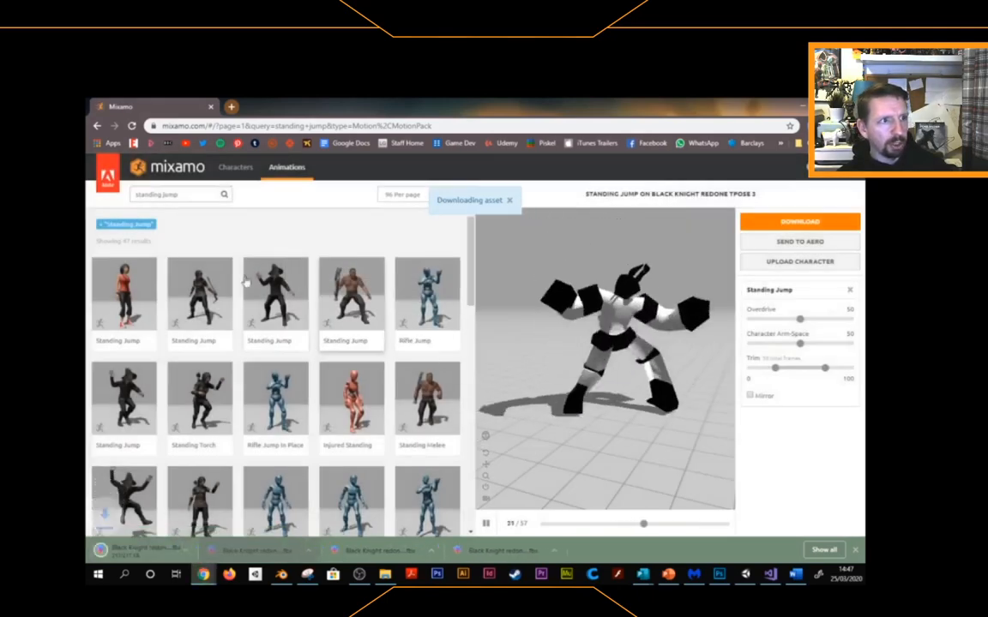
# - Search for "melee", apply Standing Melee Attack Horizontal to the Black Knight and download it as FBX for Unity without skin
pyautogui.moveTo(191, 195); pyautogui.dragTo(130, 196)
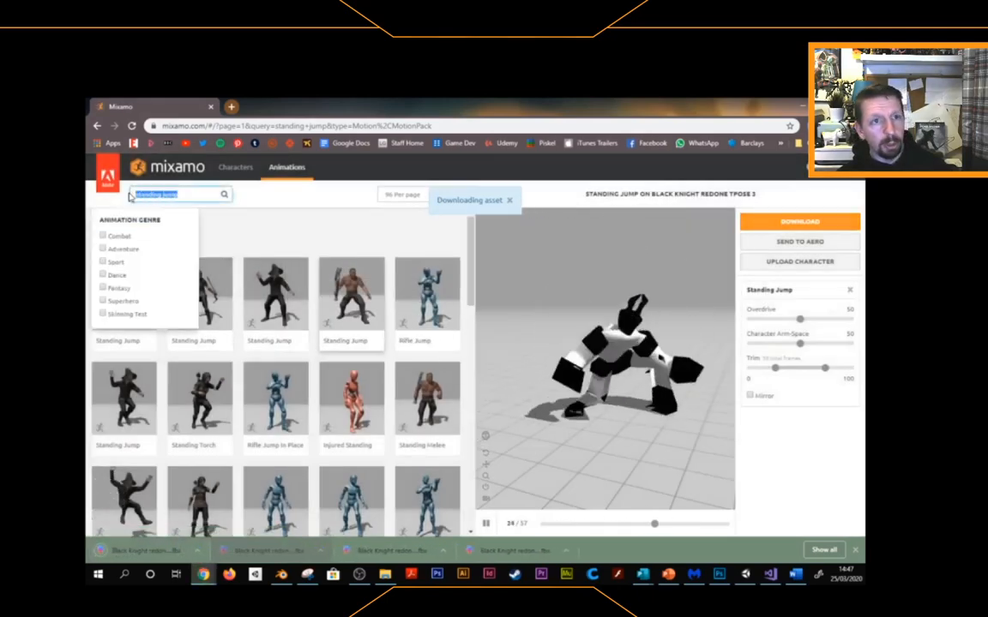
pyautogui.write('melee')
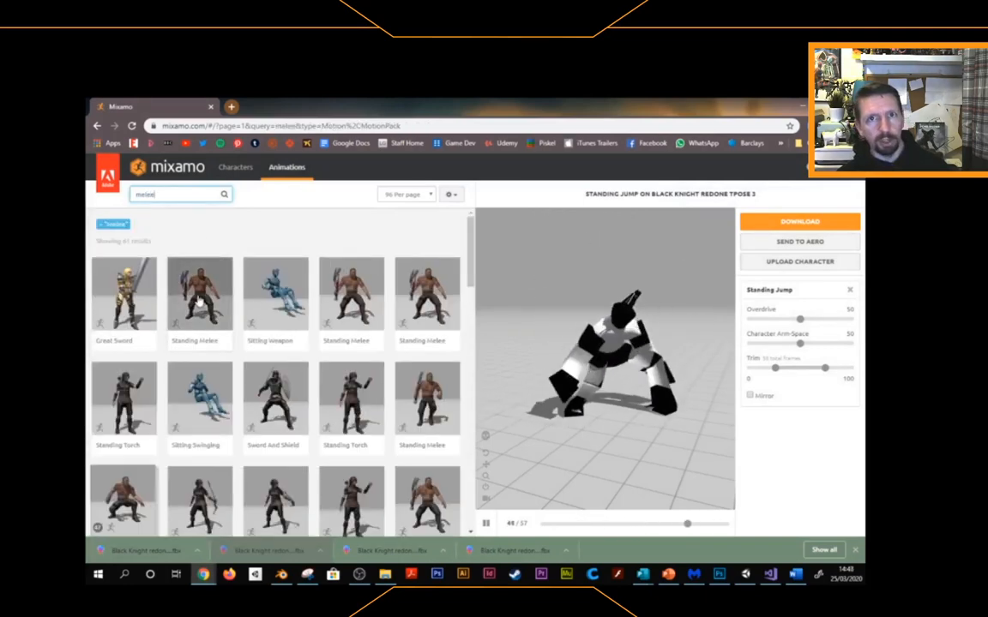
pyautogui.click(228, 320)
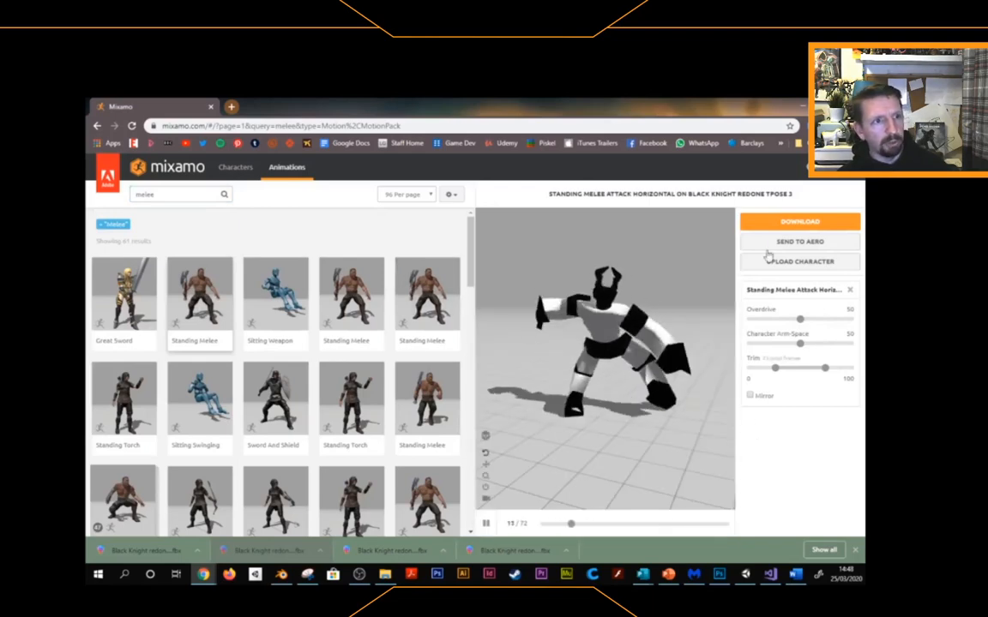
pyautogui.click(798, 223)
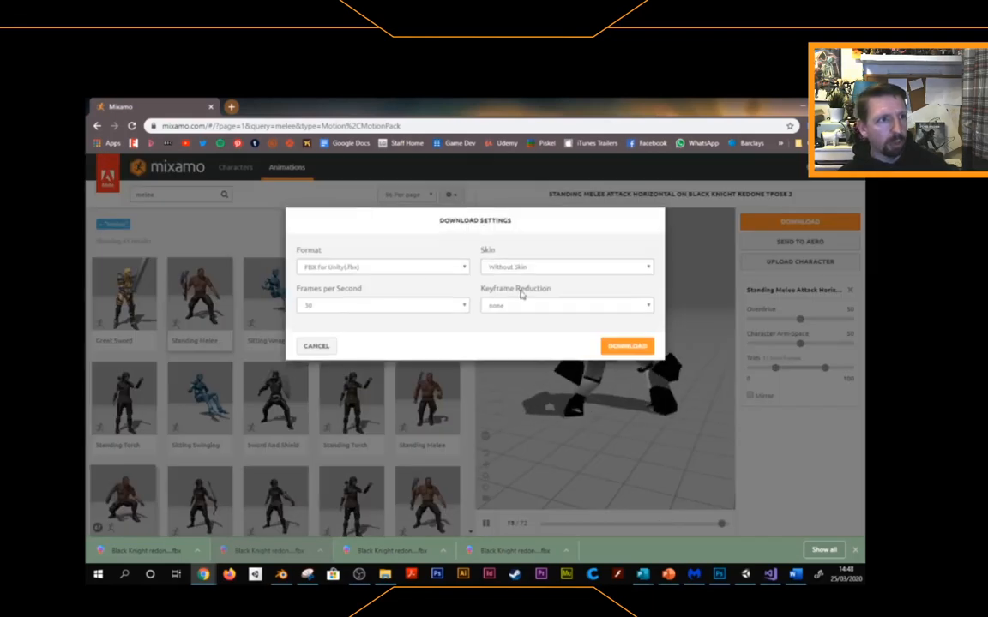
pyautogui.click(627, 346)
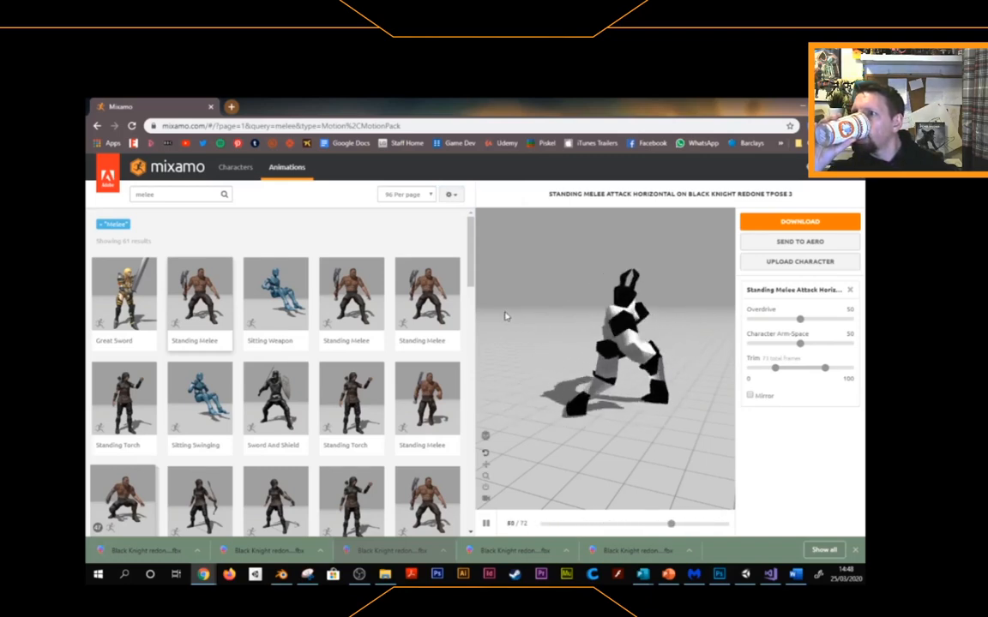
# - Switch to Unity, duplicate the Standing Jump clip from its imported FBX as a standalone animation in BK Anim and collapse the FBX
pyautogui.hotkey('alt', 'Tab')
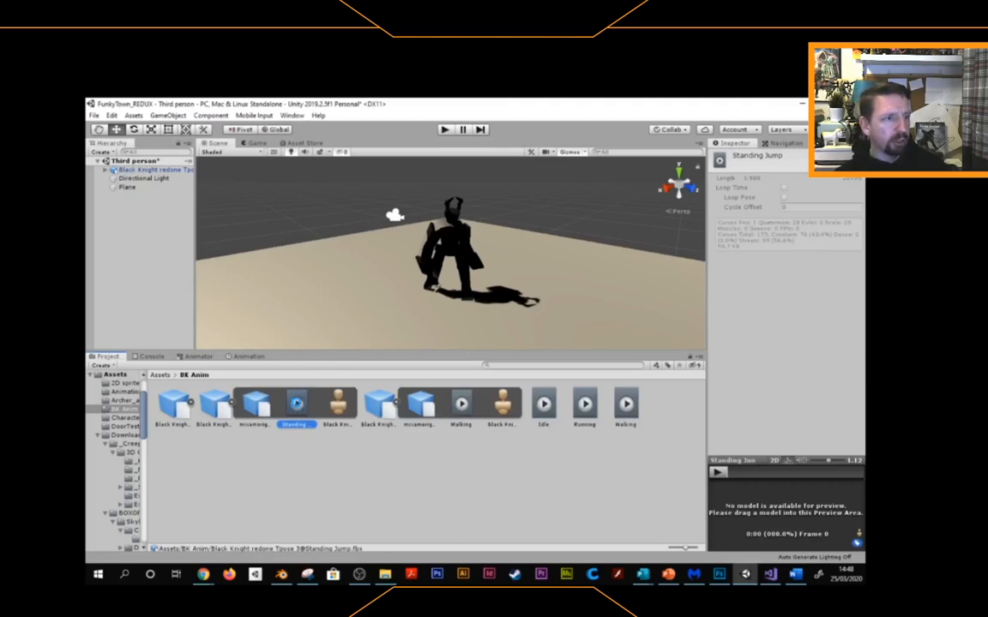
pyautogui.hotkey('ctrl', 'd')
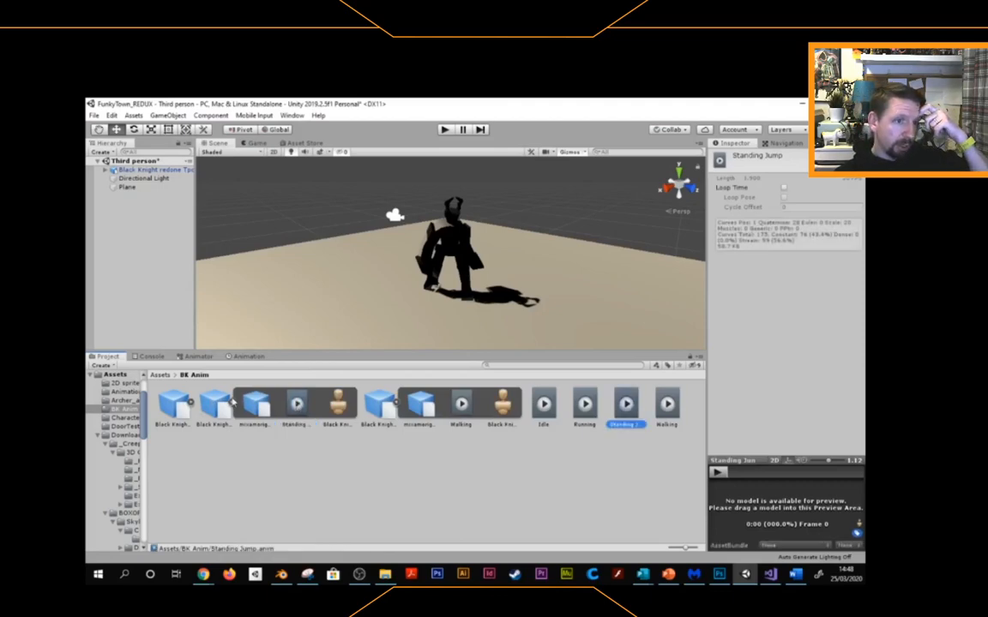
pyautogui.click(231, 403)
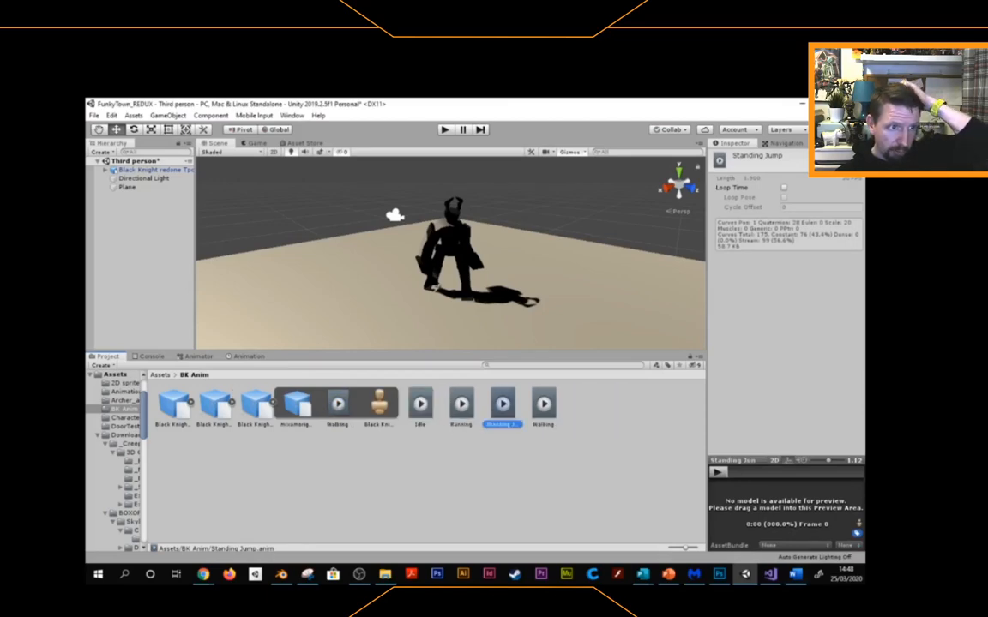